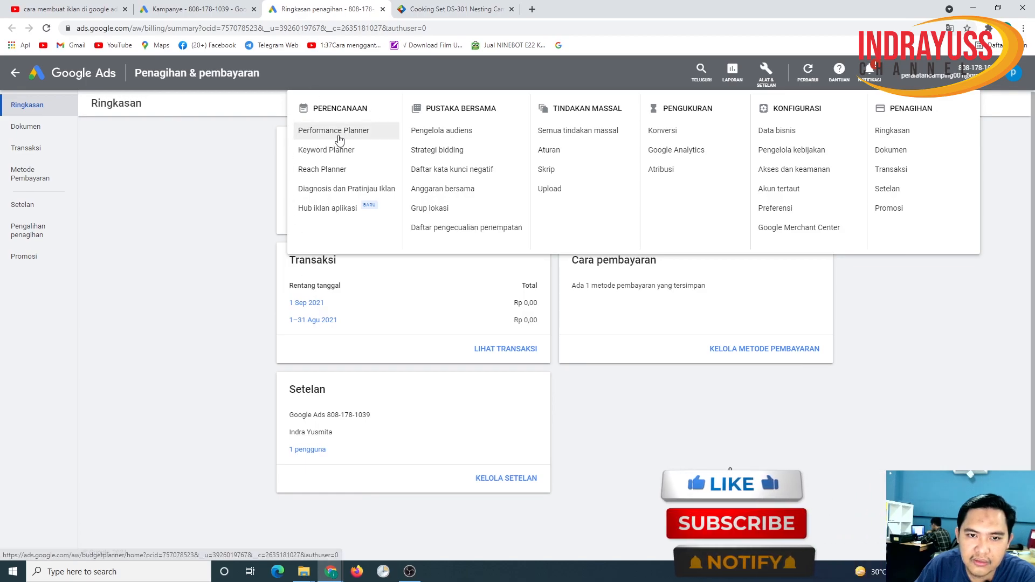
Return to the Google Ads campaign overview and open the Google home page in a new browser tab.
{"action": "left_click", "coordinate": [115, 80]}
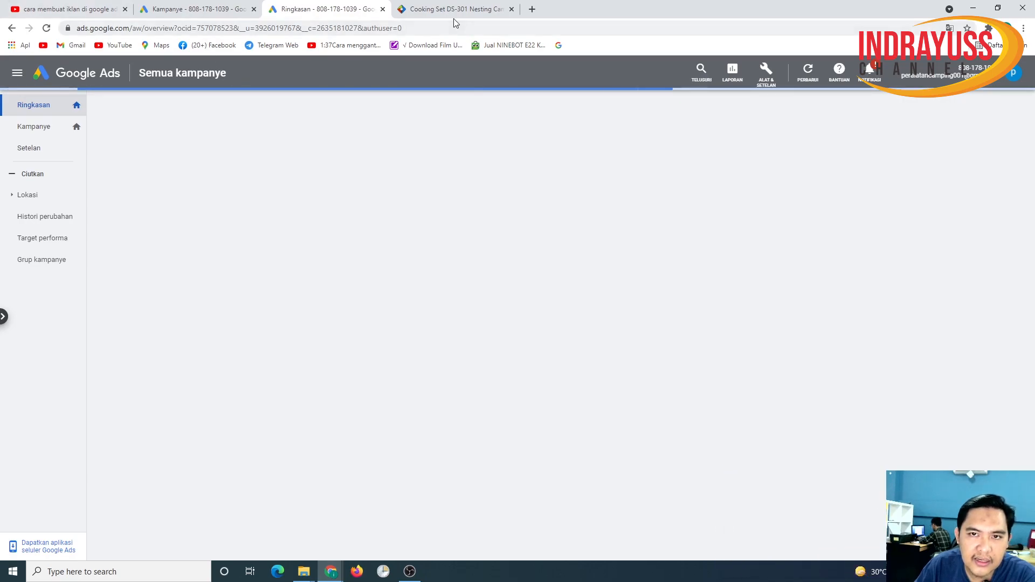
{"action": "left_click", "coordinate": [532, 9]}
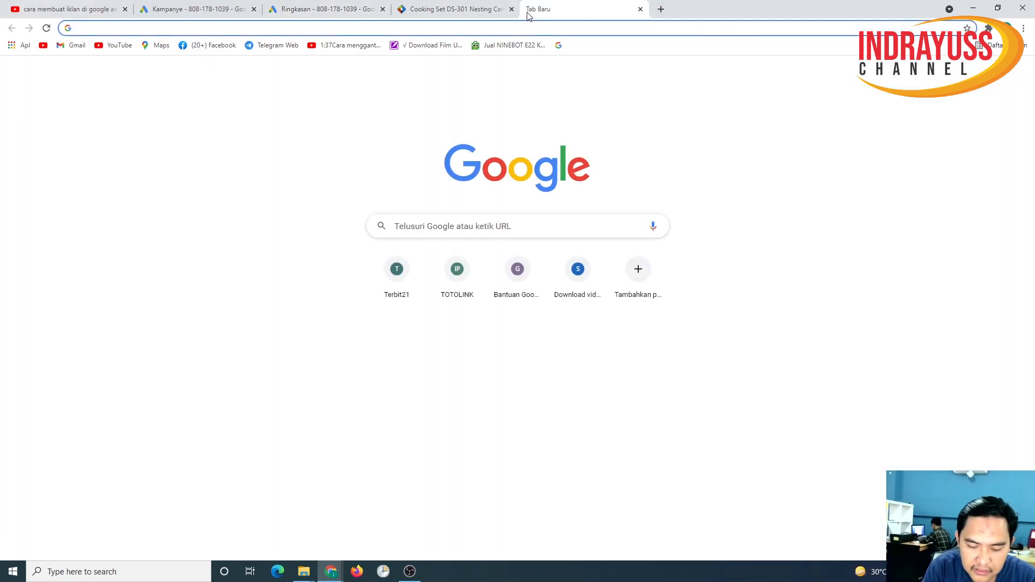
{"action": "type", "text": "goo"}
{"action": "key", "text": "Return"}
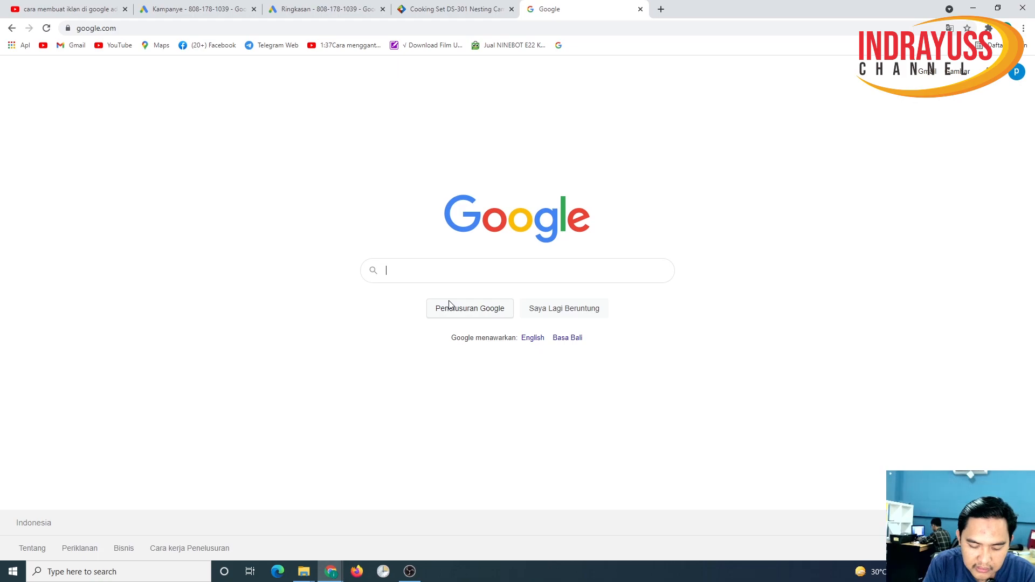
Search Google for "baju anak".
{"action": "type", "text": "iklan"}
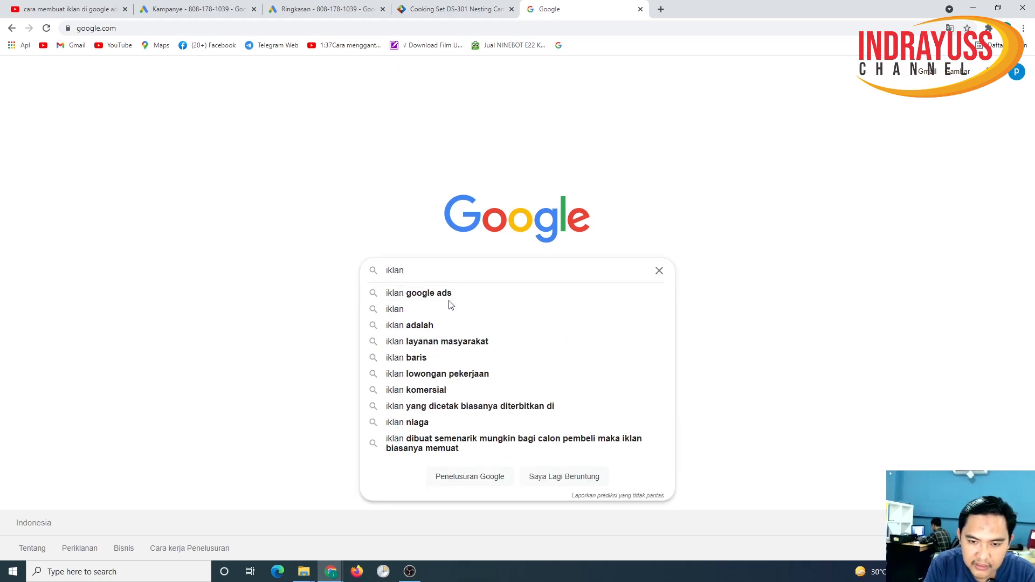
{"action": "key", "text": "BackSpace"}
{"action": "key", "text": "BackSpace"}
{"action": "key", "text": "BackSpace"}
{"action": "key", "text": "BackSpace"}
{"action": "key", "text": "BackSpace"}
{"action": "type", "text": "baju "}
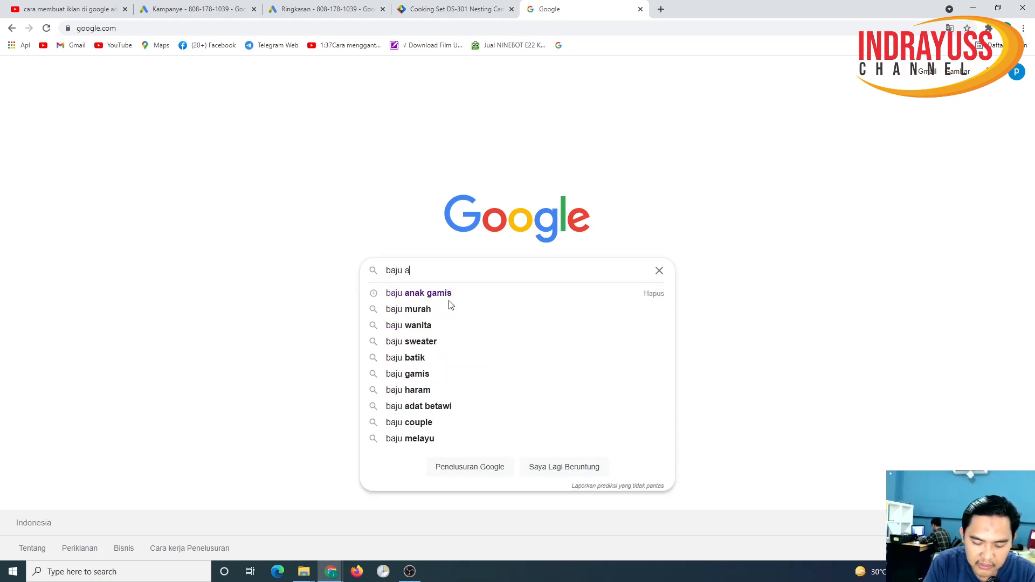
{"action": "type", "text": "anak"}
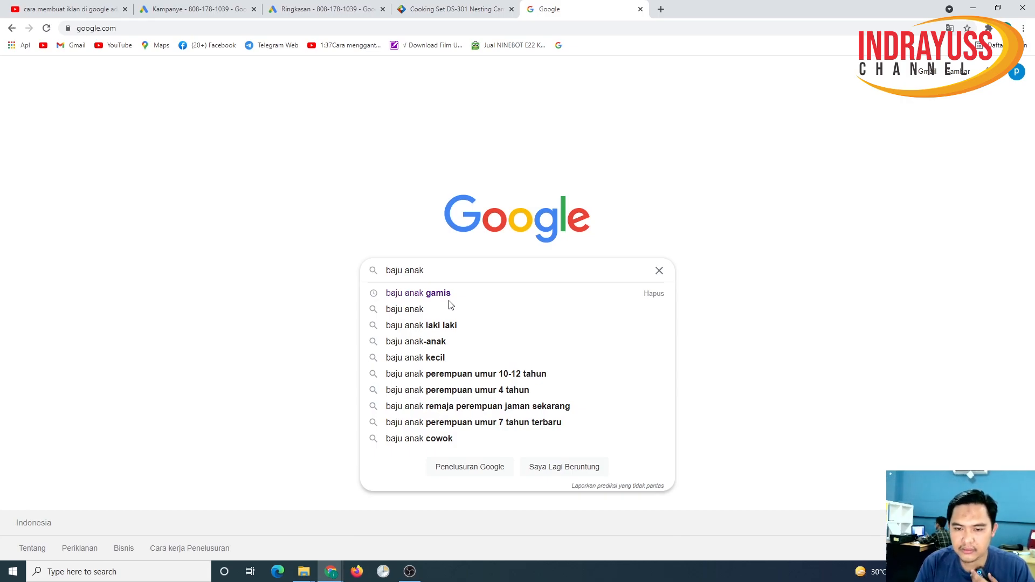
{"action": "key", "text": "Return"}
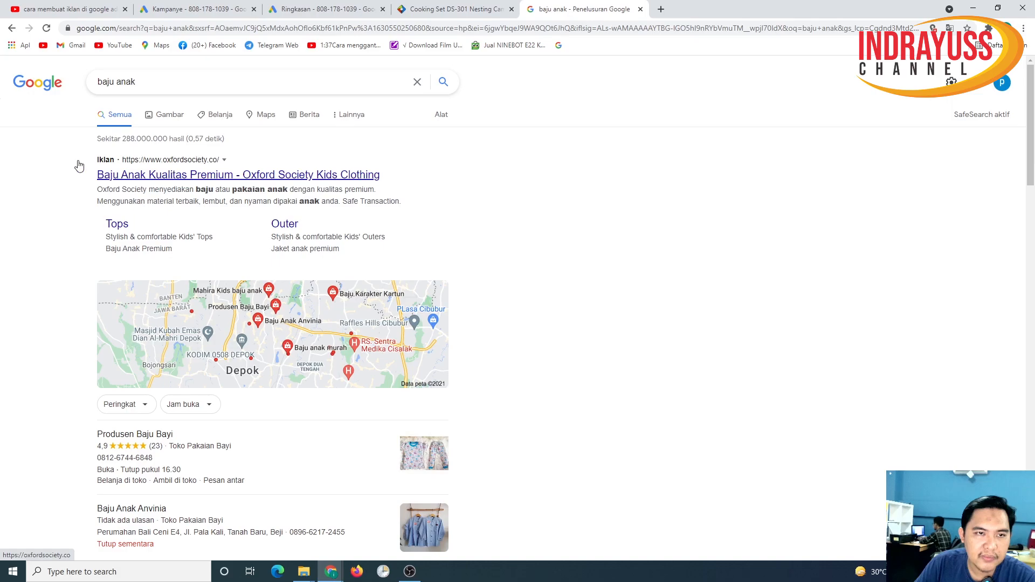
Review the Cooking Set DS-301 product page, the Google Ads campaign pages and the ad in the "baju anak" search results.
{"action": "left_click", "coordinate": [457, 9]}
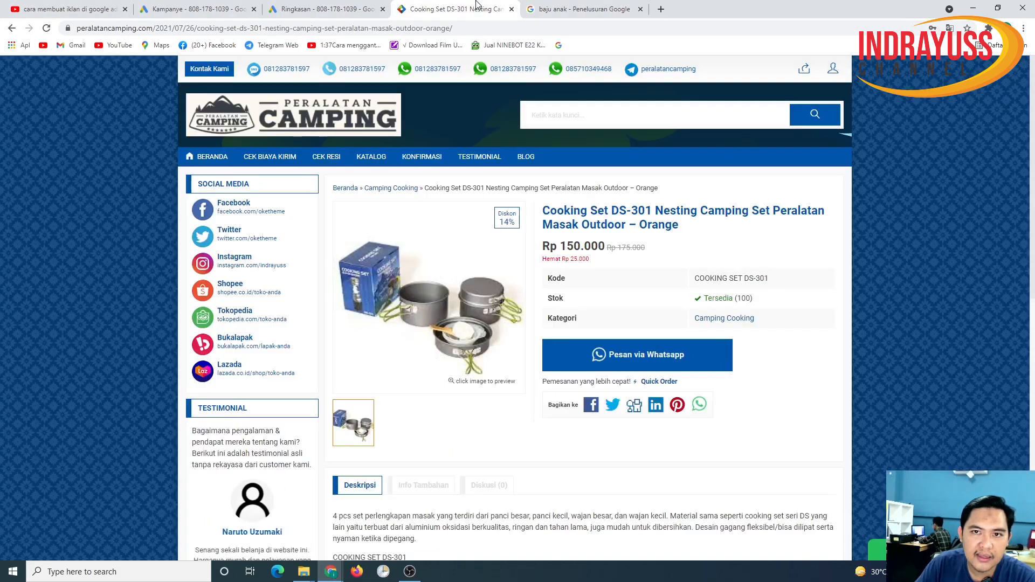
{"action": "left_click", "coordinate": [197, 10]}
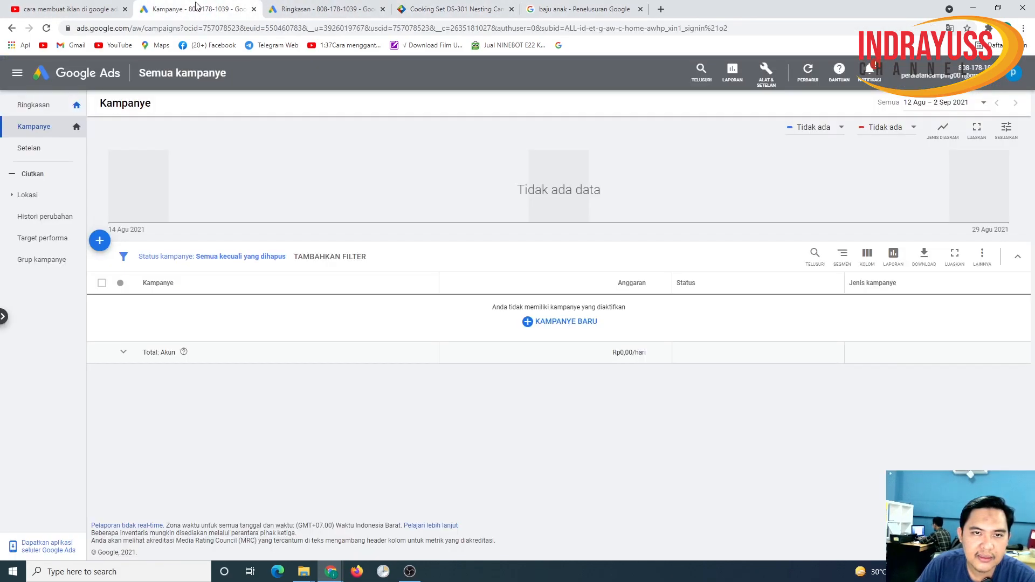
{"action": "left_click", "coordinate": [455, 9]}
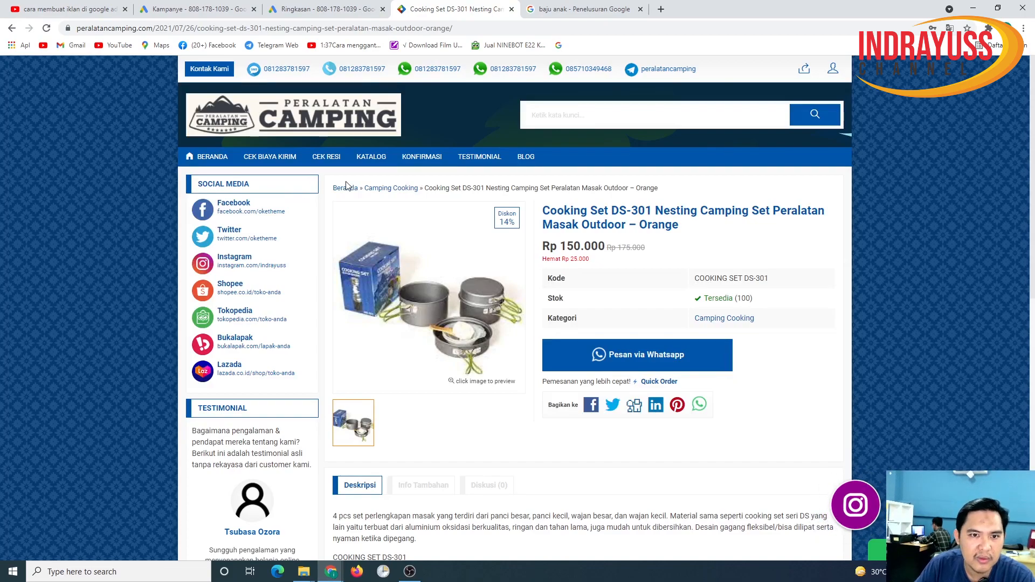
{"action": "left_click", "coordinate": [334, 10]}
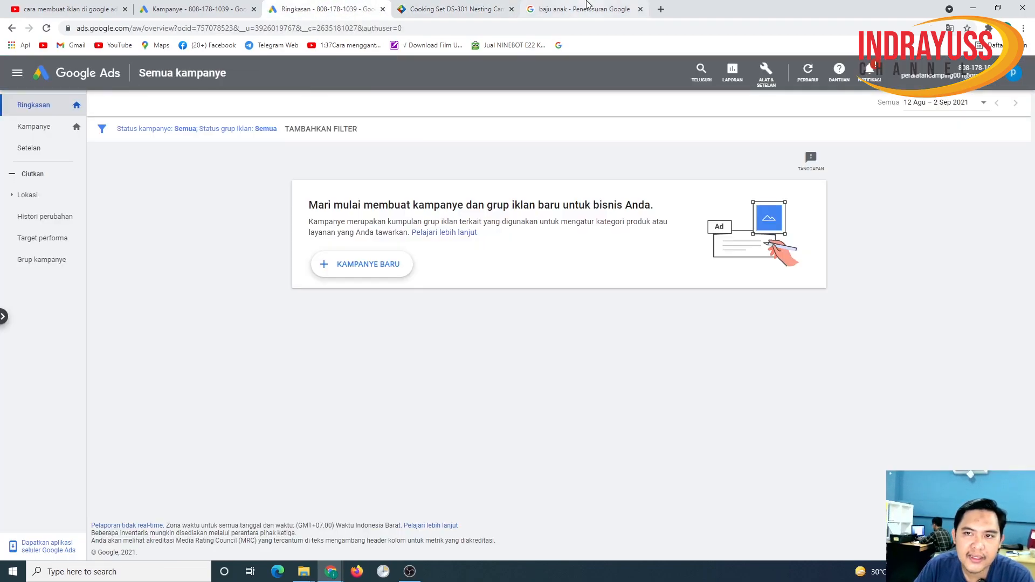
{"action": "left_click", "coordinate": [587, 9]}
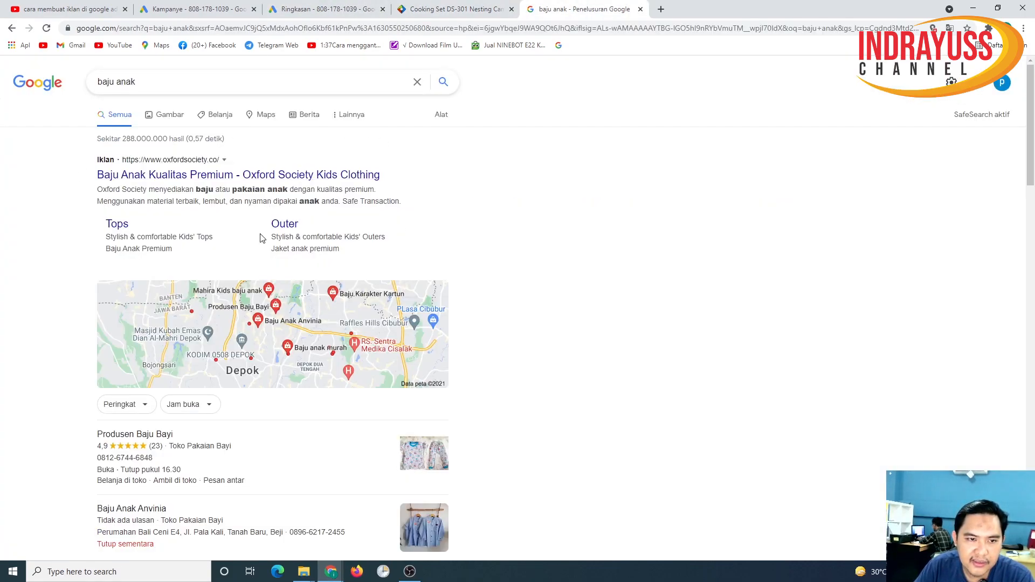
{"action": "left_click", "coordinate": [324, 10]}
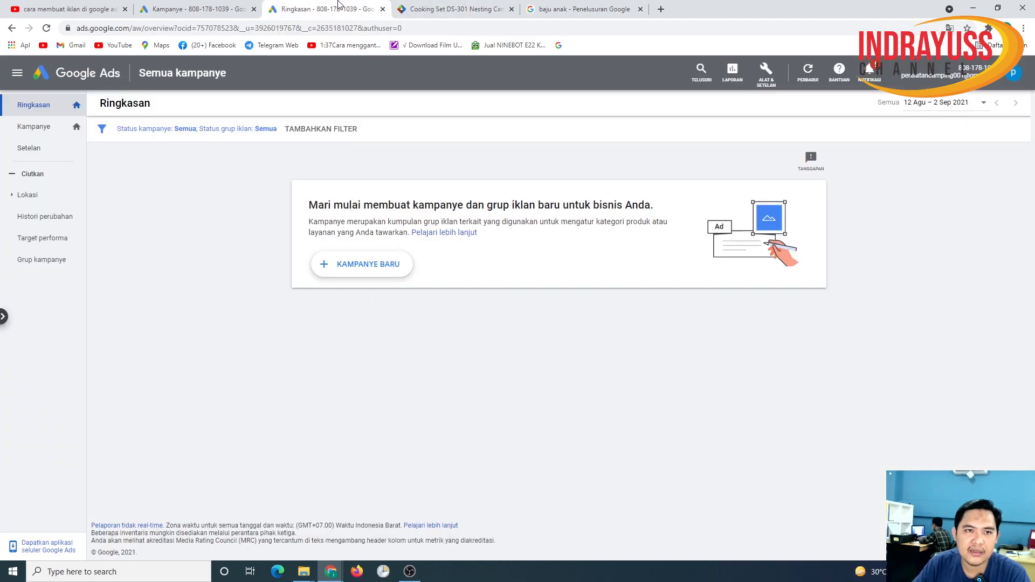
Start a new campaign from the Google Ads campaign list with Traffic situs as its goal.
{"action": "left_click", "coordinate": [177, 7]}
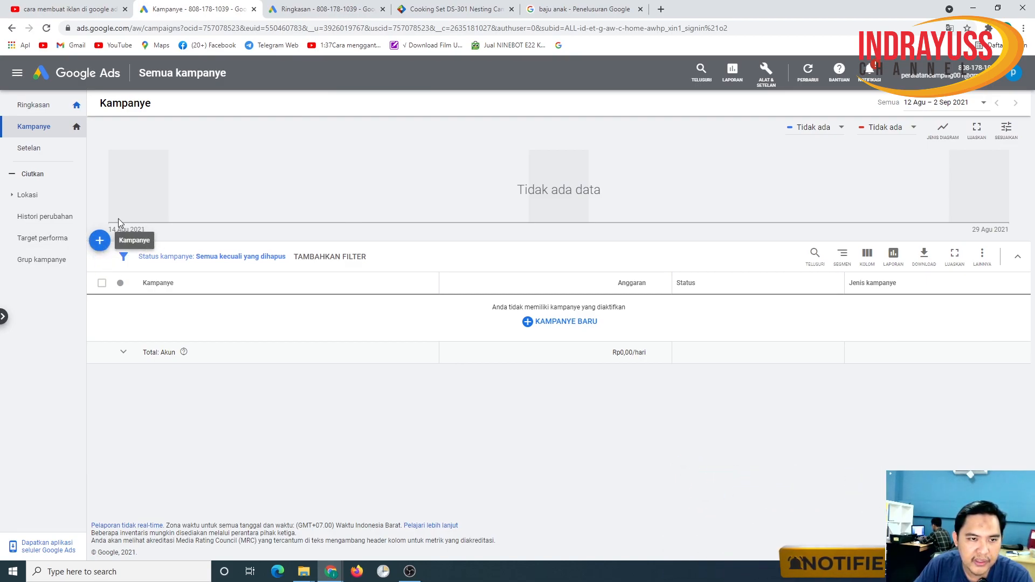
{"action": "left_click", "coordinate": [101, 248]}
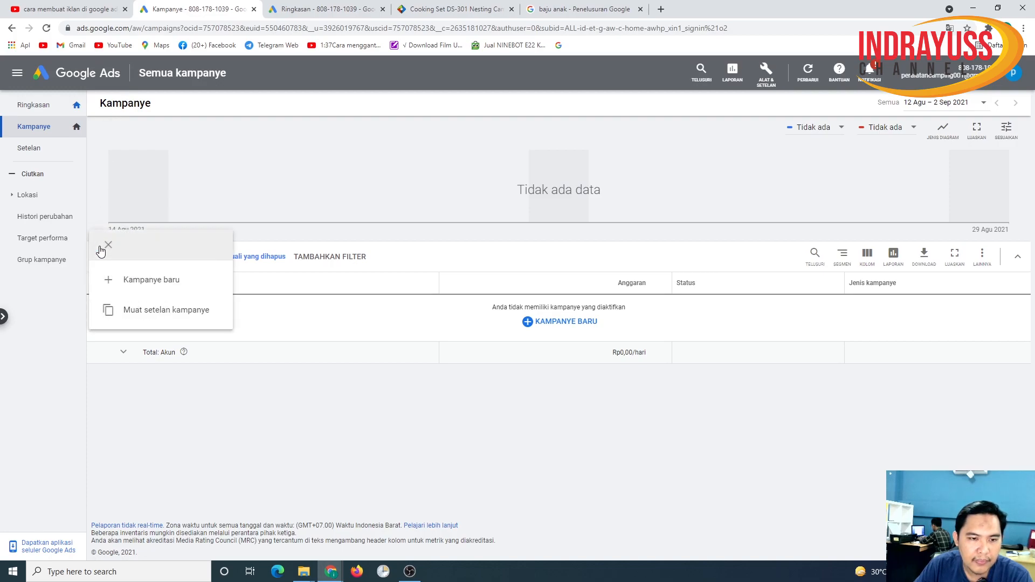
{"action": "left_click", "coordinate": [154, 285]}
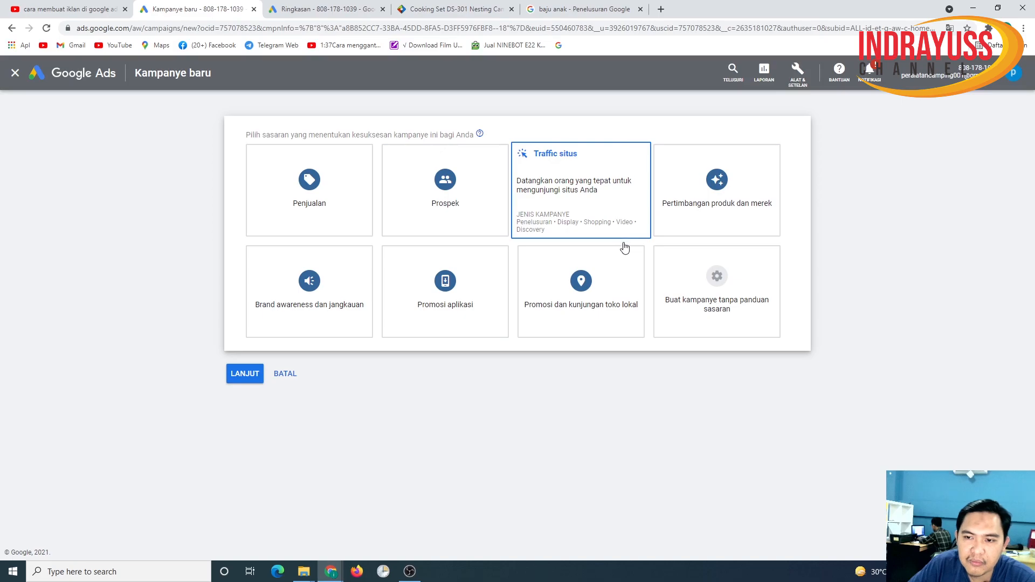
{"action": "left_click", "coordinate": [581, 216]}
{"action": "scroll", "coordinate": [581, 216], "scroll_direction": "down", "scroll_amount": 3}
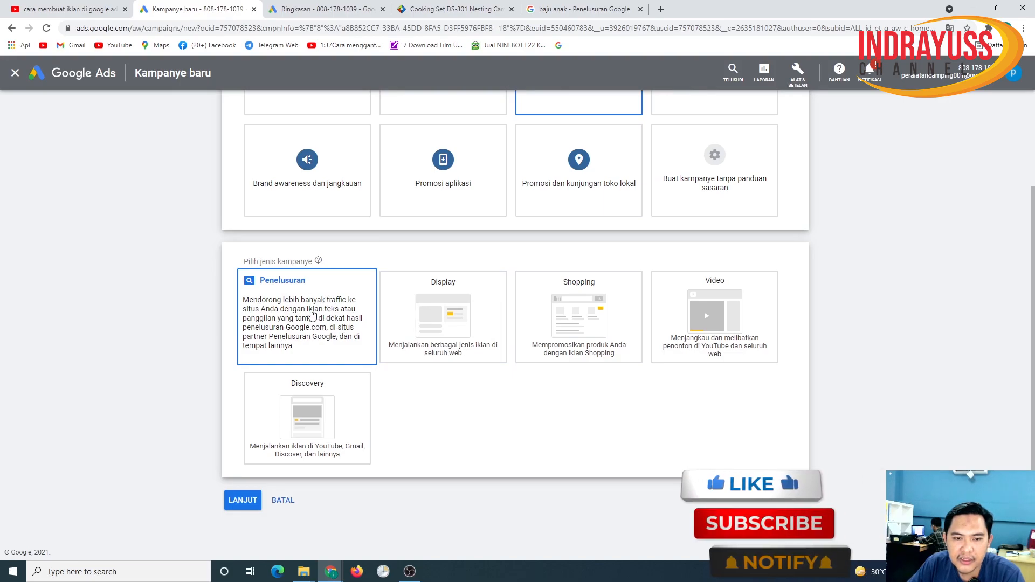
Examine how search ads appear in the Google results for "baju anak" and compare them with the Penelusuran campaign type.
{"action": "left_click", "coordinate": [575, 6]}
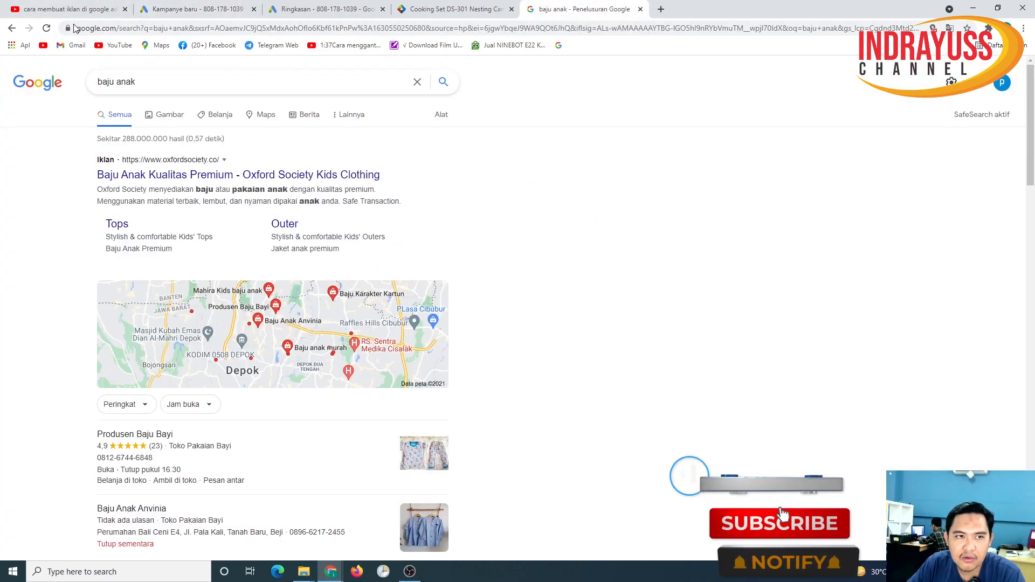
{"action": "left_click", "coordinate": [144, 87]}
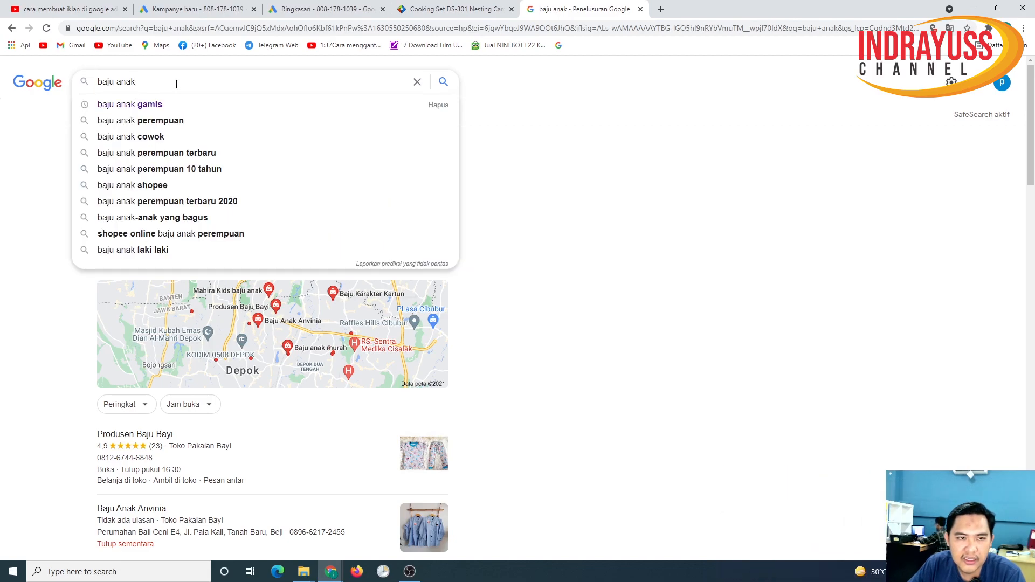
{"action": "left_click", "coordinate": [516, 201]}
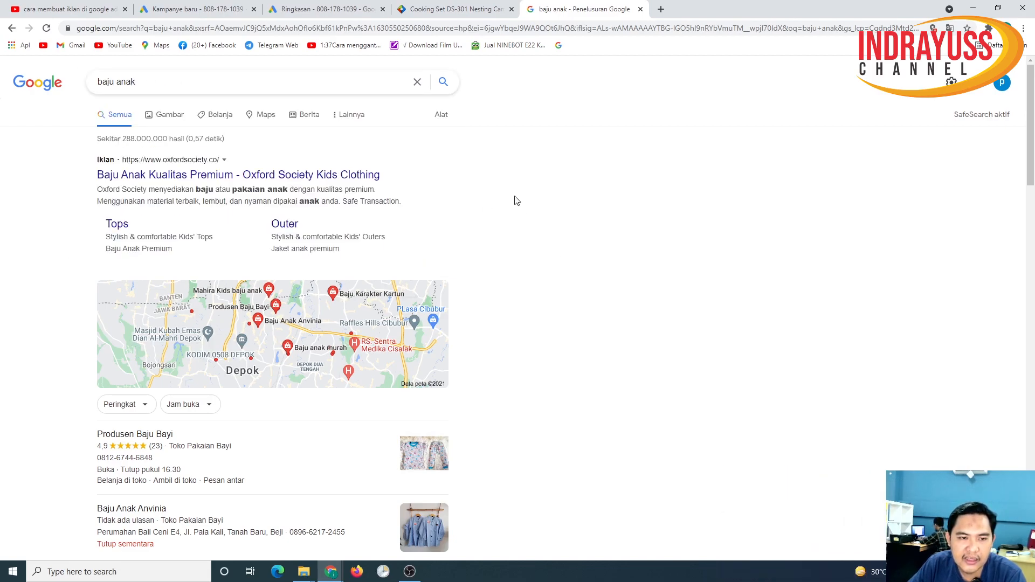
{"action": "left_click", "coordinate": [228, 10]}
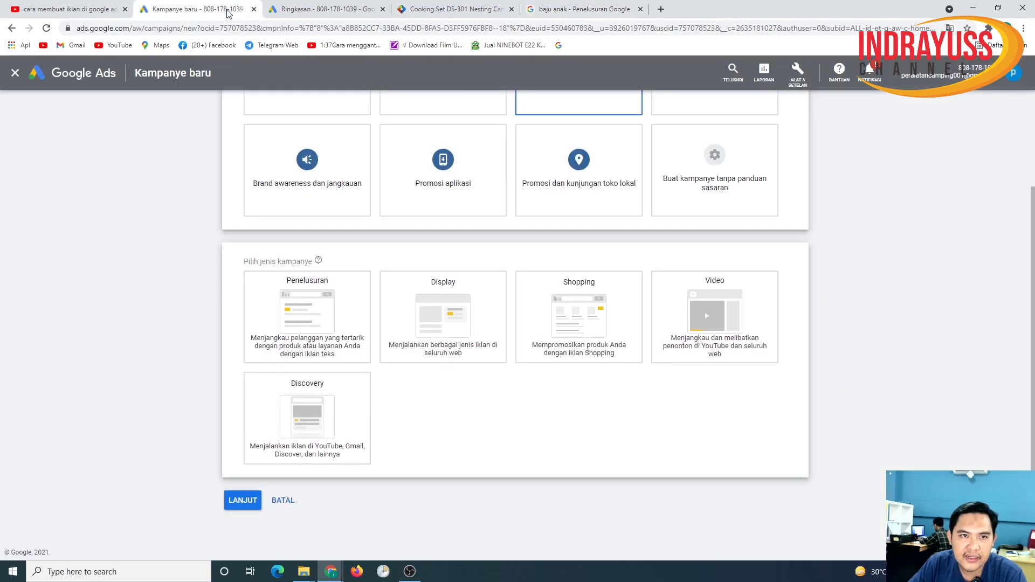
{"action": "left_click", "coordinate": [360, 311]}
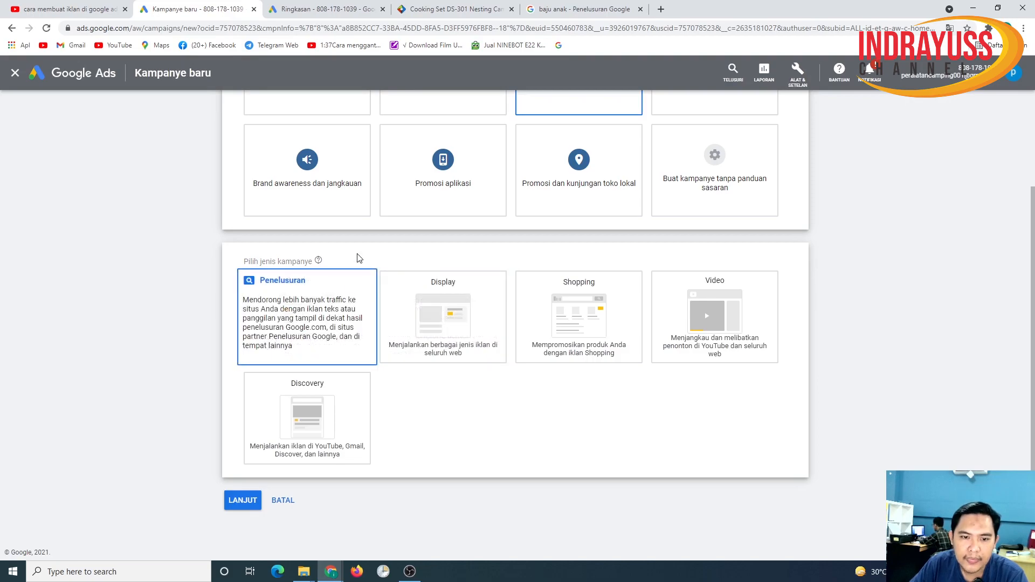
{"action": "left_click", "coordinate": [573, 8]}
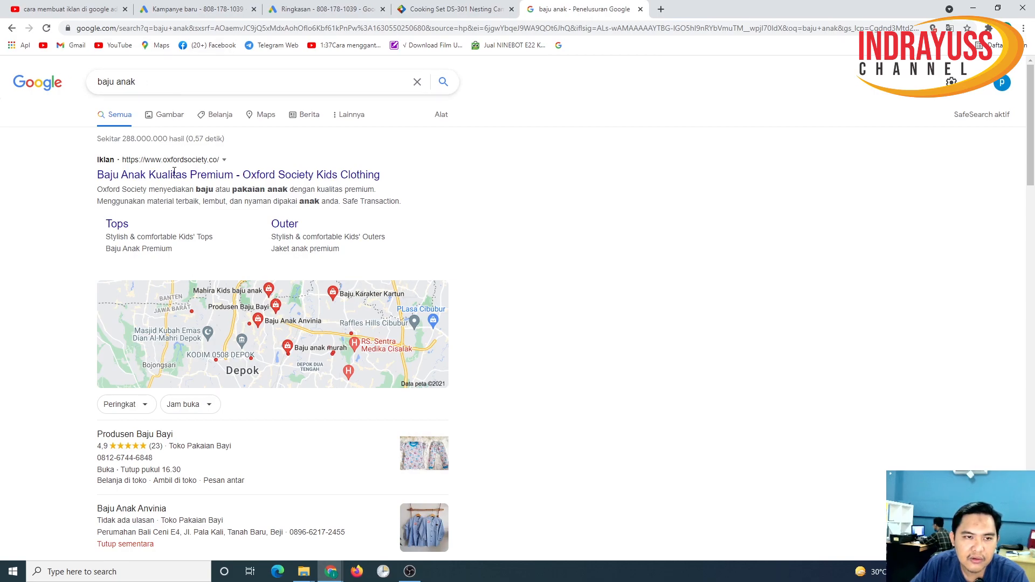
{"action": "scroll", "coordinate": [215, 442], "scroll_direction": "down", "scroll_amount": 5}
{"action": "scroll", "coordinate": [216, 263], "scroll_direction": "up", "scroll_amount": 5}
{"action": "left_click", "coordinate": [193, 8]}
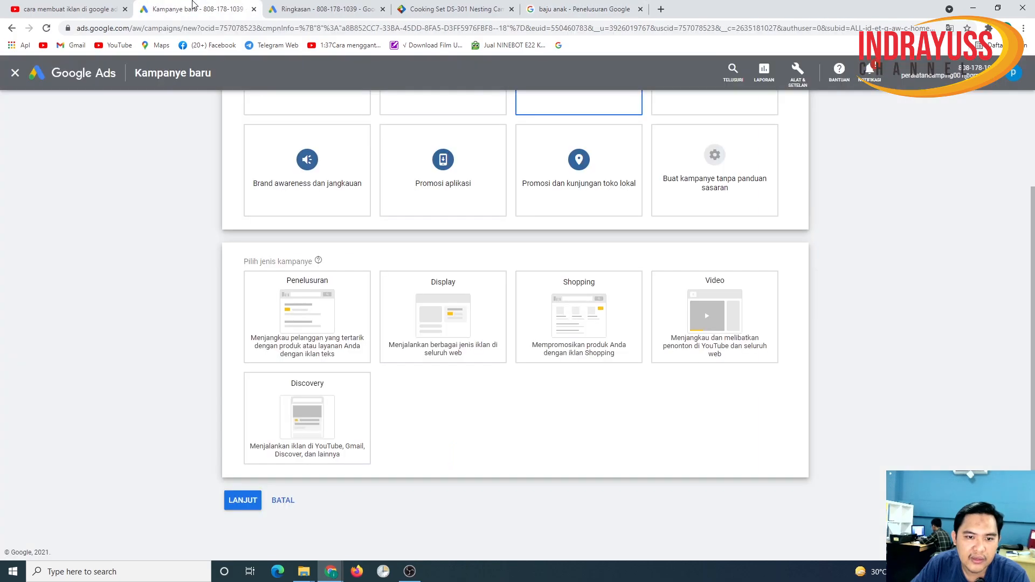
{"action": "left_click", "coordinate": [291, 313]}
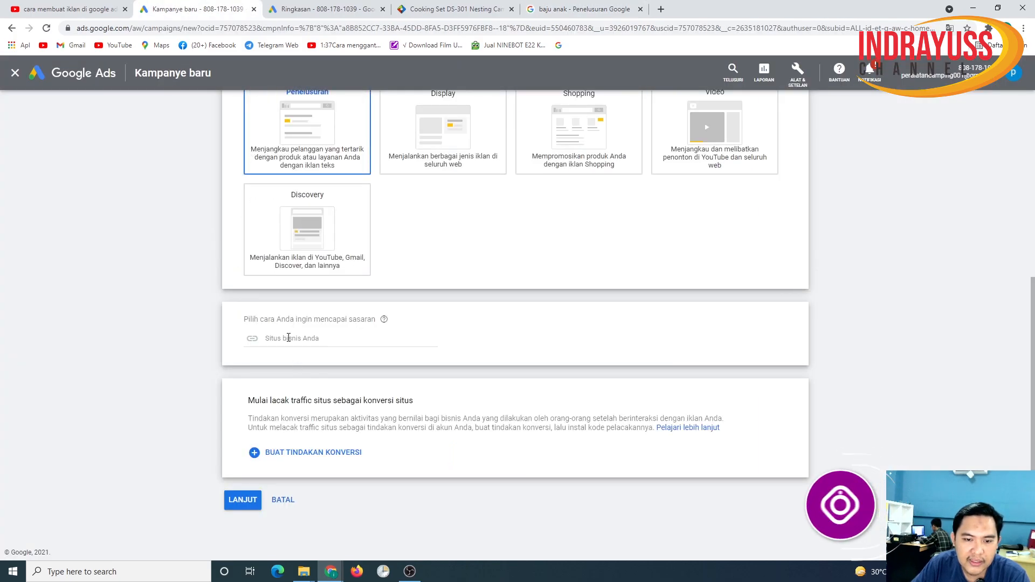
{"action": "left_click", "coordinate": [297, 336]}
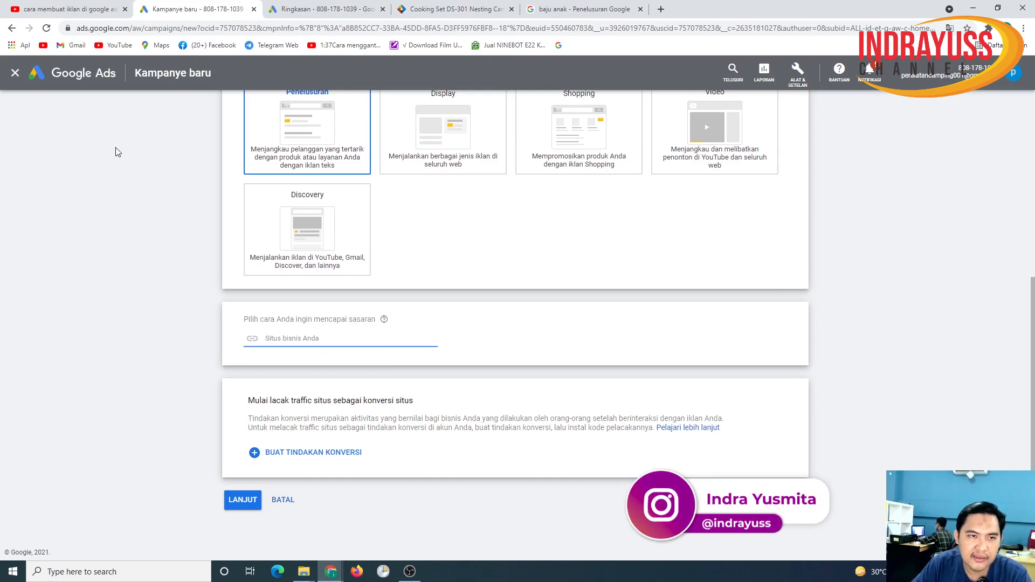
{"action": "left_click", "coordinate": [447, 8]}
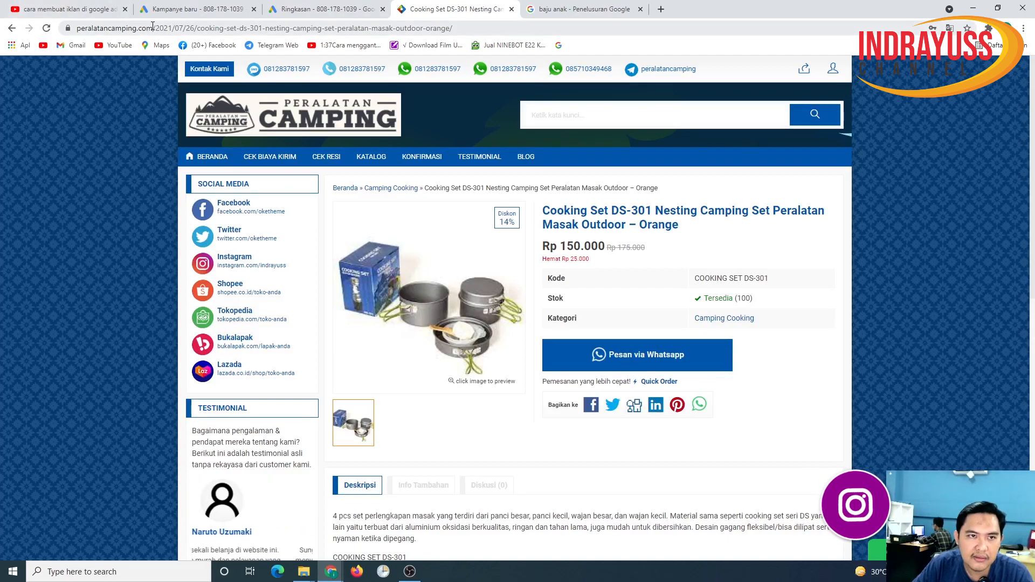
{"action": "left_click_drag", "start_coordinate": [152, 26], "coordinate": [3, 24]}
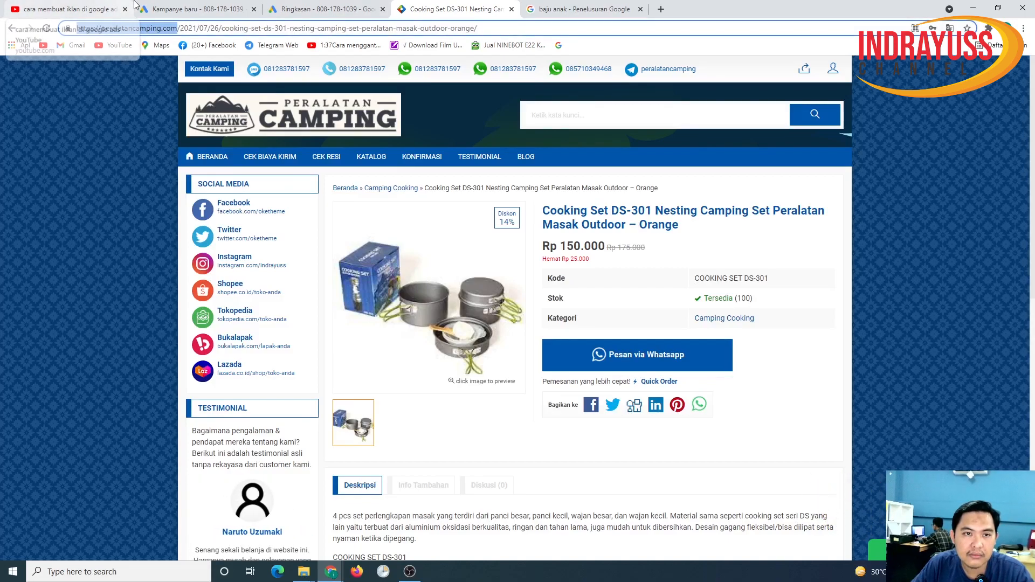
{"action": "left_click", "coordinate": [191, 7]}
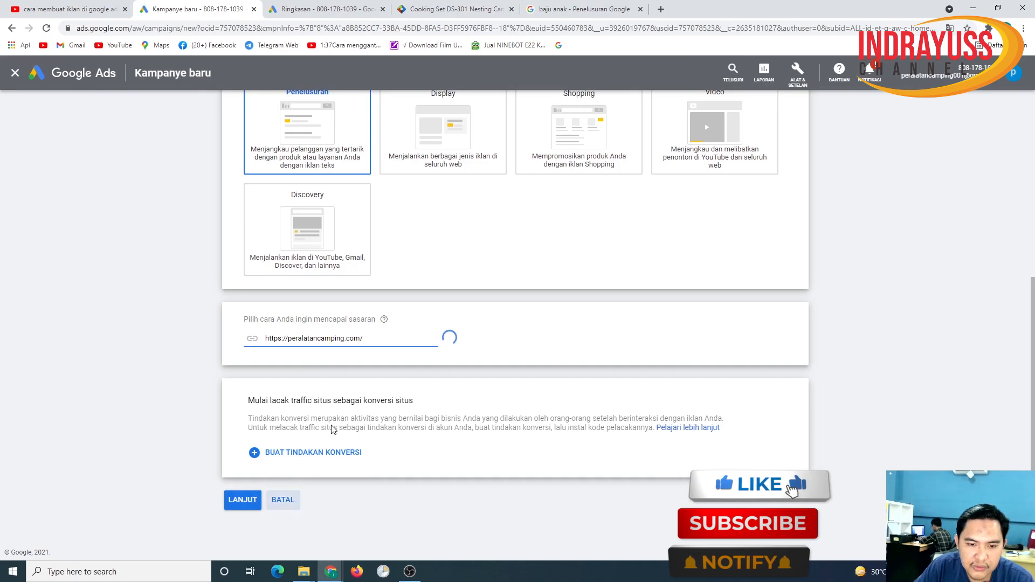
{"action": "left_click", "coordinate": [247, 505]}
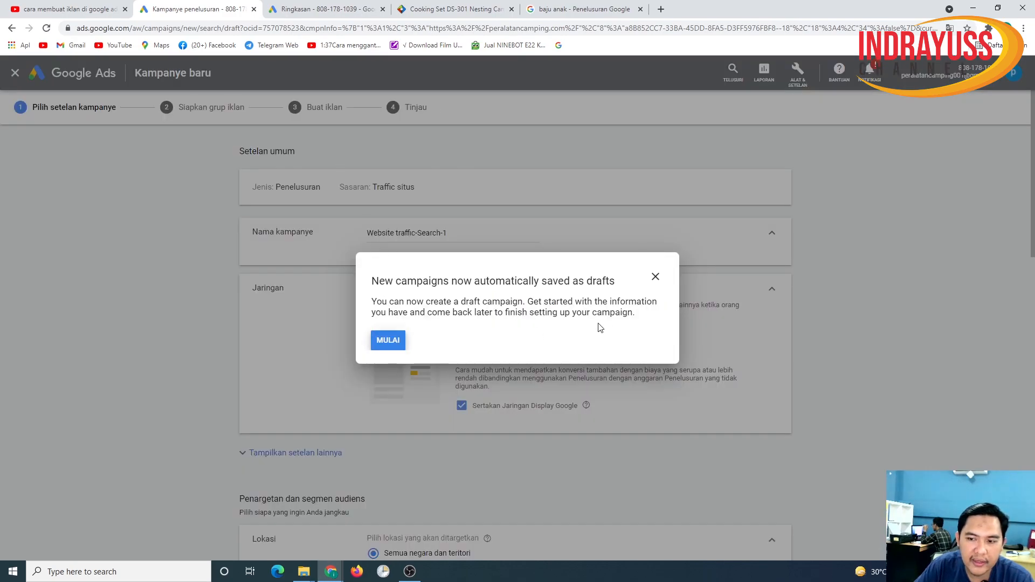
Exit the guided walkthrough about campaign drafts to reach the campaign settings form.
{"action": "left_click", "coordinate": [656, 278]}
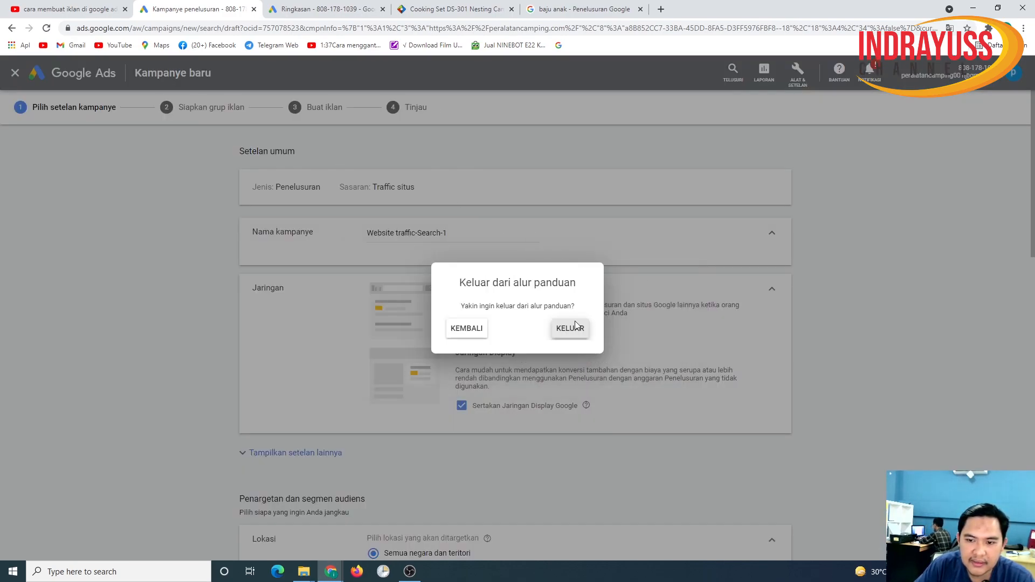
{"action": "left_click", "coordinate": [484, 333]}
{"action": "left_click", "coordinate": [388, 341]}
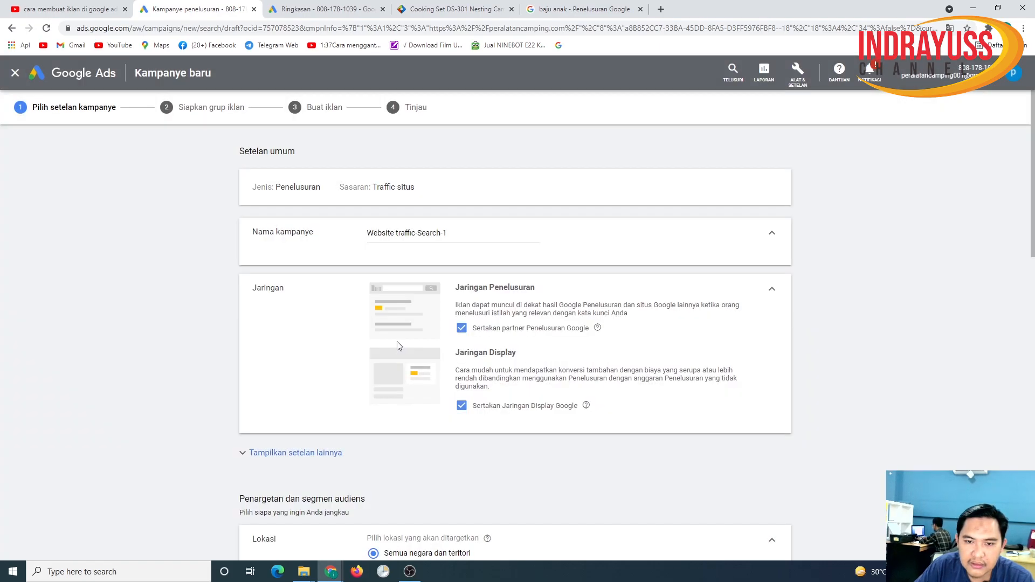
{"action": "left_click", "coordinate": [732, 244]}
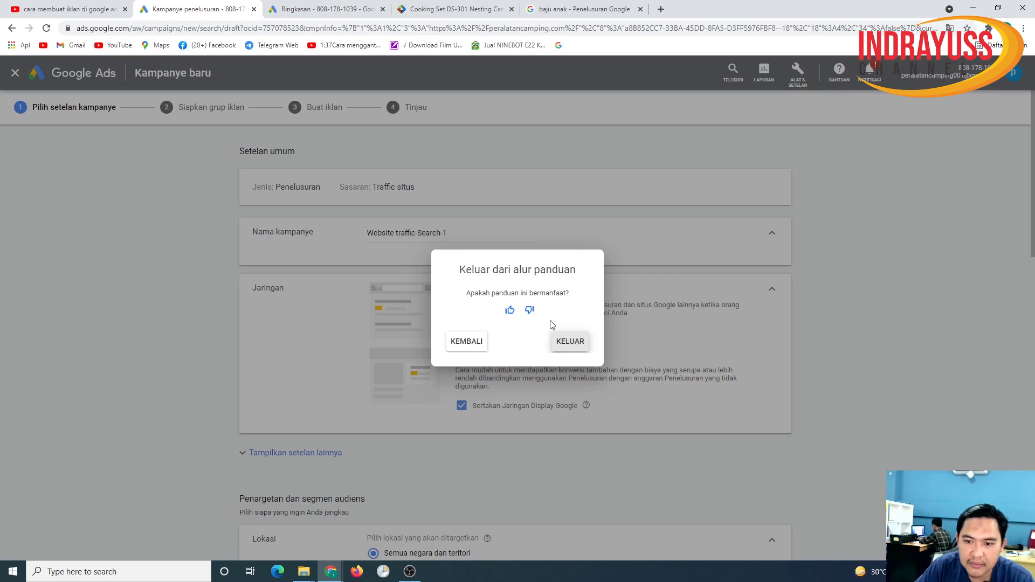
{"action": "left_click", "coordinate": [569, 343]}
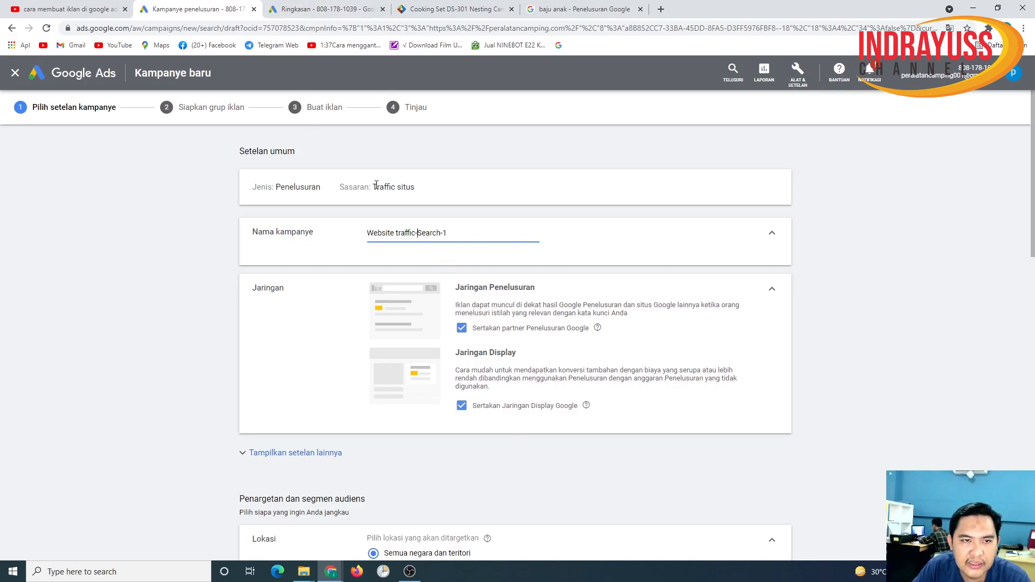
Name the campaign "Campaign Peralatan kamping" after checking the shop's product page and the other campaign settings.
{"action": "left_click", "coordinate": [439, 10]}
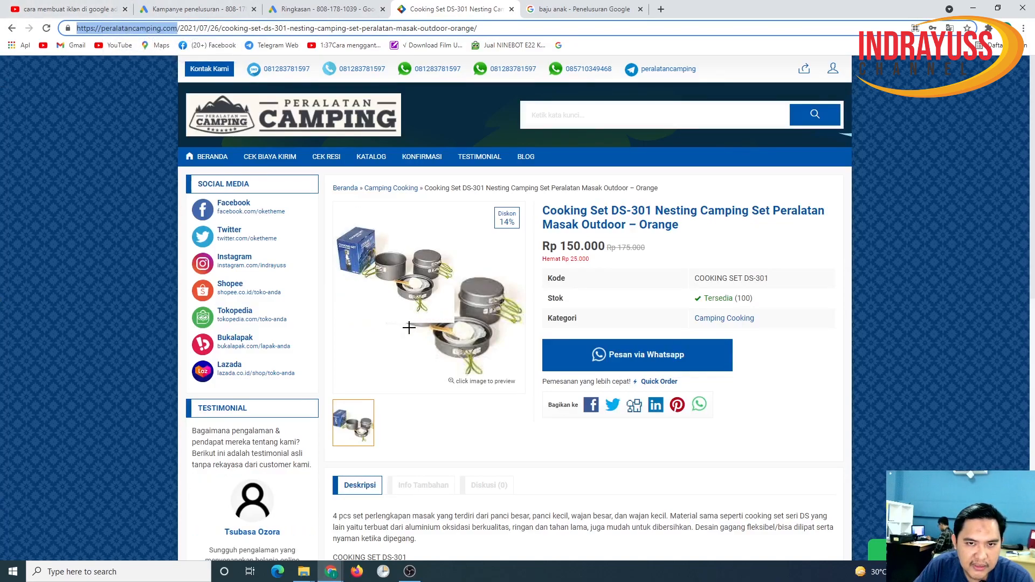
{"action": "left_click", "coordinate": [214, 8]}
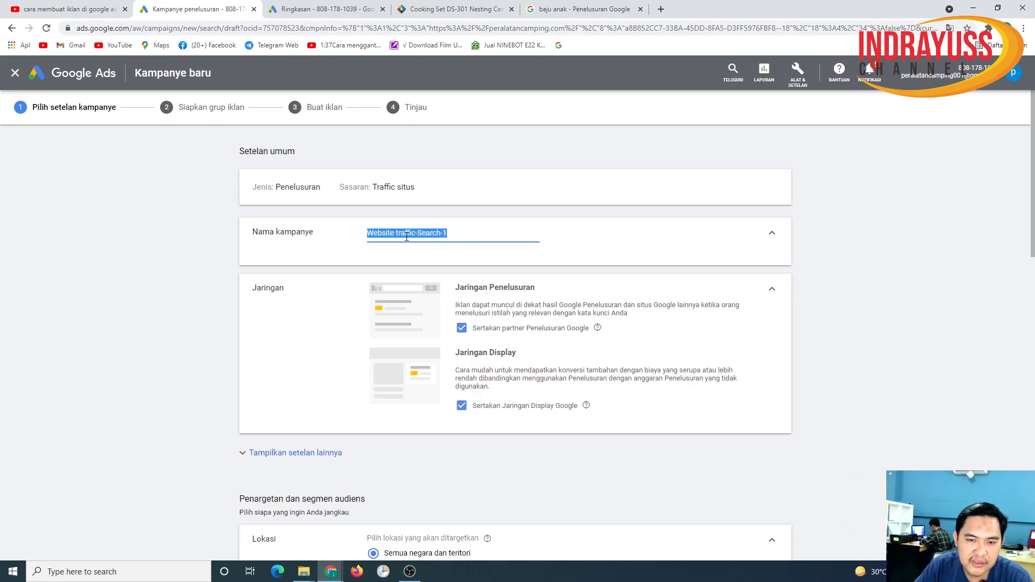
{"action": "scroll", "coordinate": [325, 246], "scroll_direction": "down", "scroll_amount": 10}
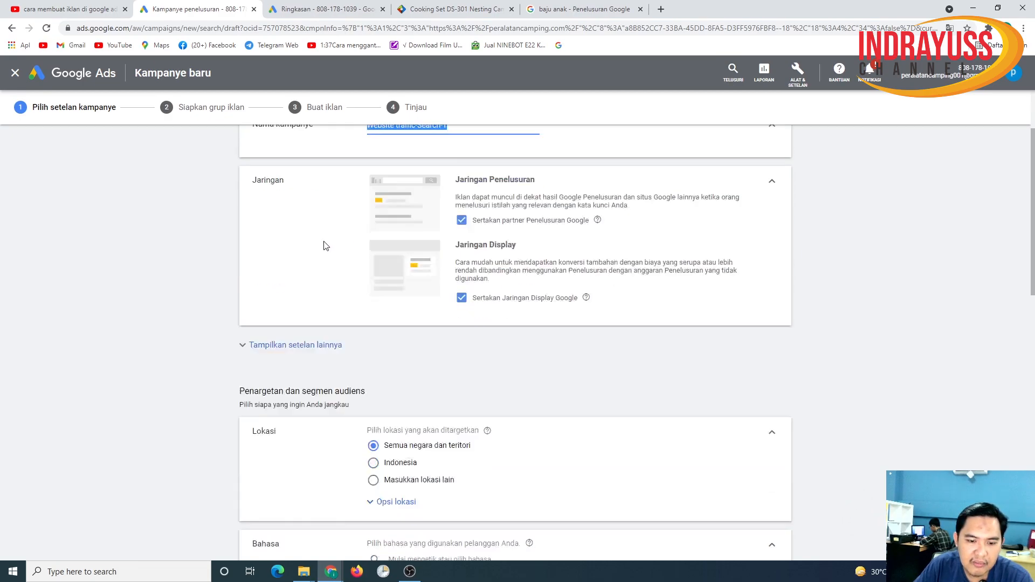
{"action": "scroll", "coordinate": [376, 258], "scroll_direction": "down", "scroll_amount": 6}
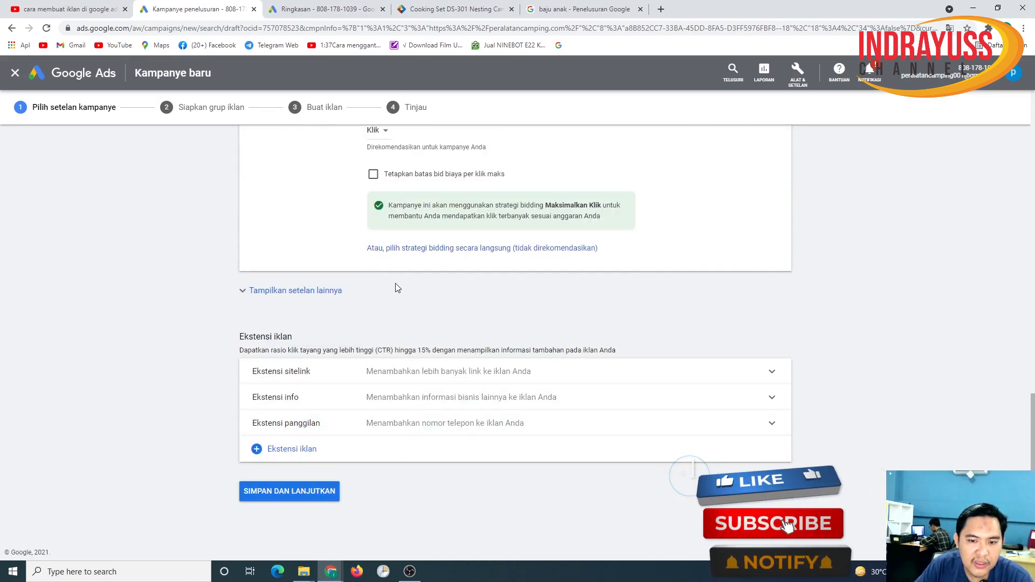
{"action": "scroll", "coordinate": [399, 249], "scroll_direction": "up", "scroll_amount": 5}
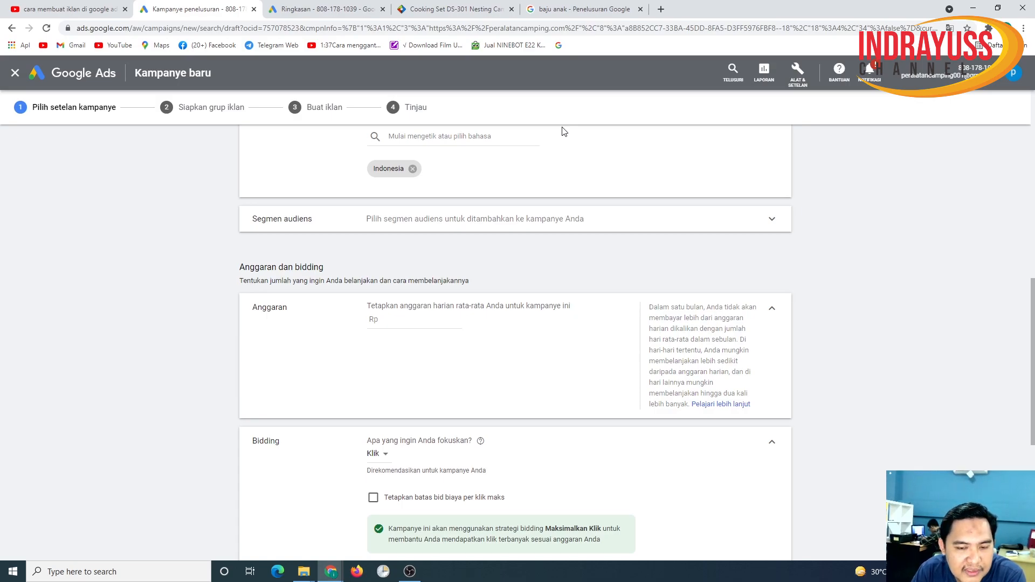
{"action": "scroll", "coordinate": [563, 162], "scroll_direction": "up", "scroll_amount": 10}
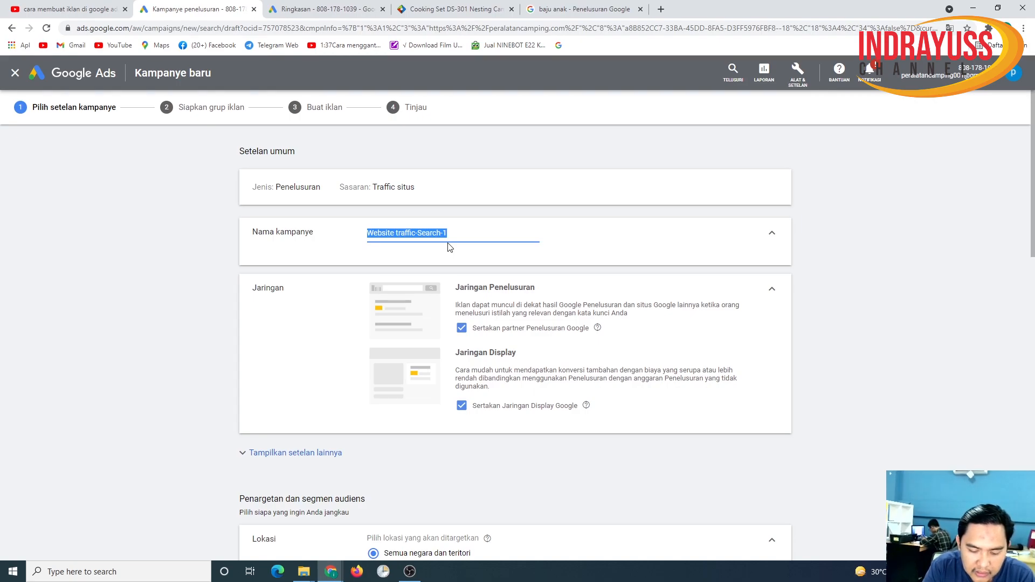
{"action": "type", "text": "Webs"}
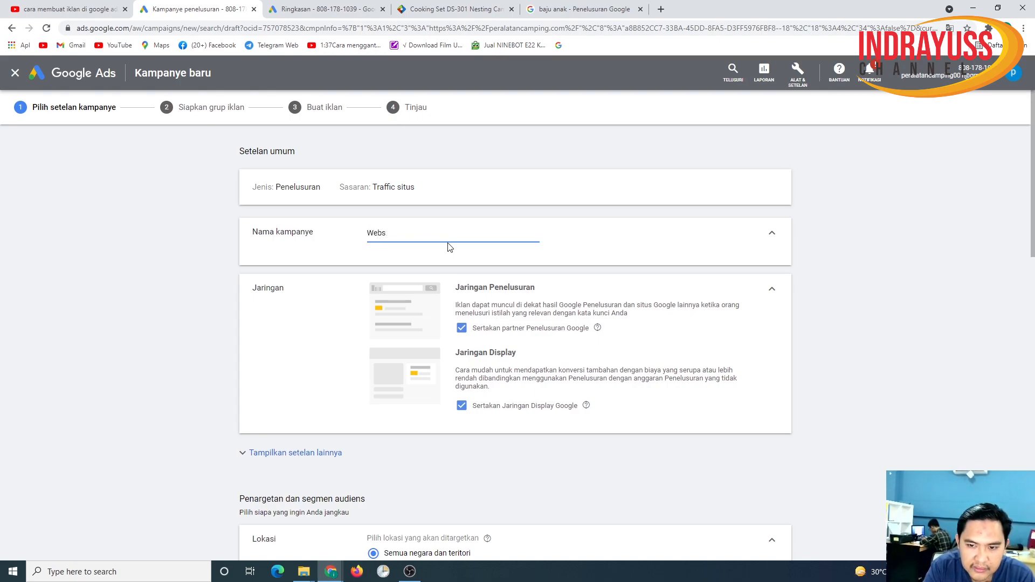
{"action": "key", "text": "BackSpace"}
{"action": "type", "text": "Peralatan kamping"}
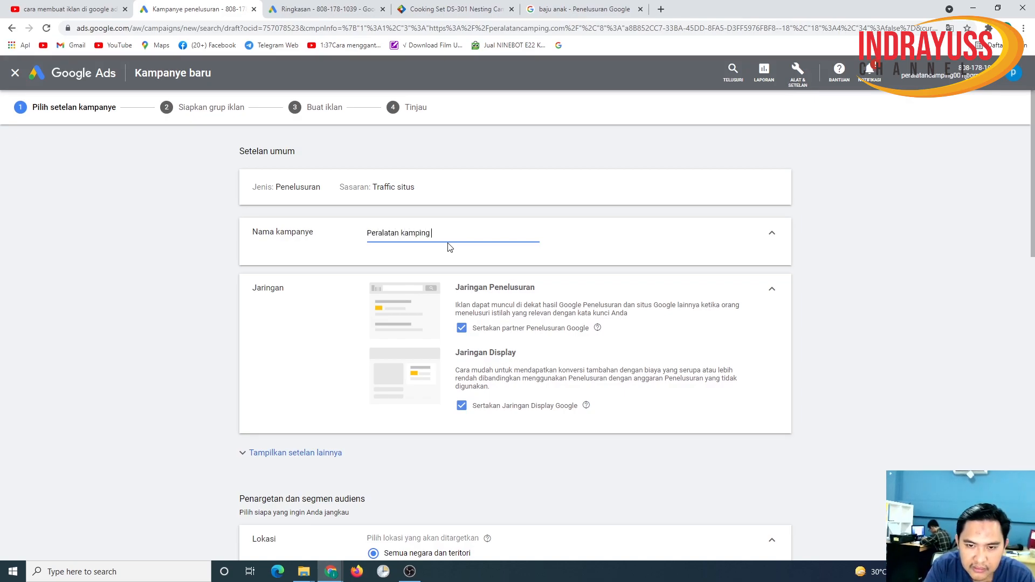
{"action": "key", "text": "Home"}
{"action": "type", "text": "Campaign"}
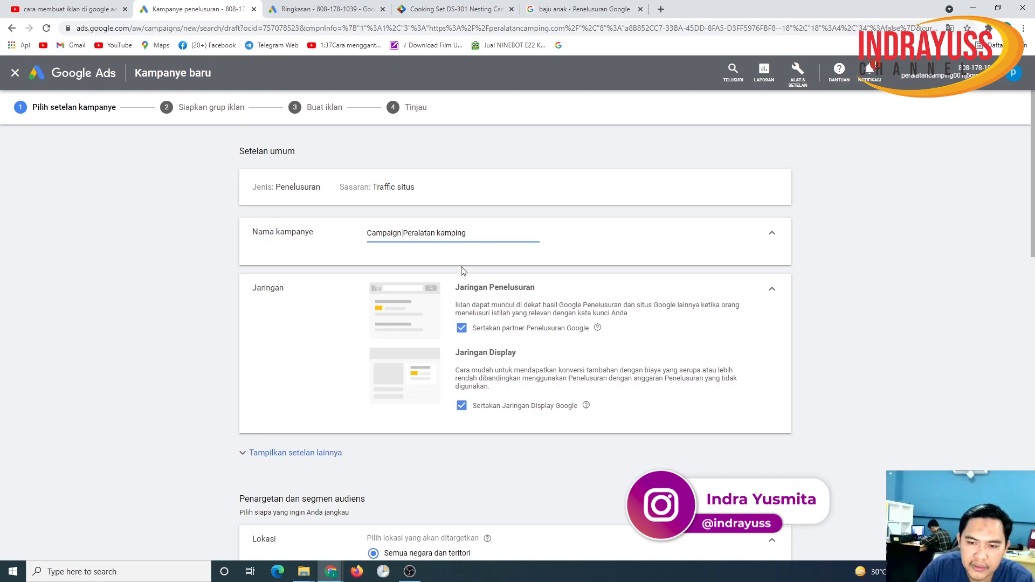
Exclude the Google Display Network from the campaign's networks and check the ad placement in the "baju anak" search results.
{"action": "scroll", "coordinate": [461, 269], "scroll_direction": "down", "scroll_amount": 1}
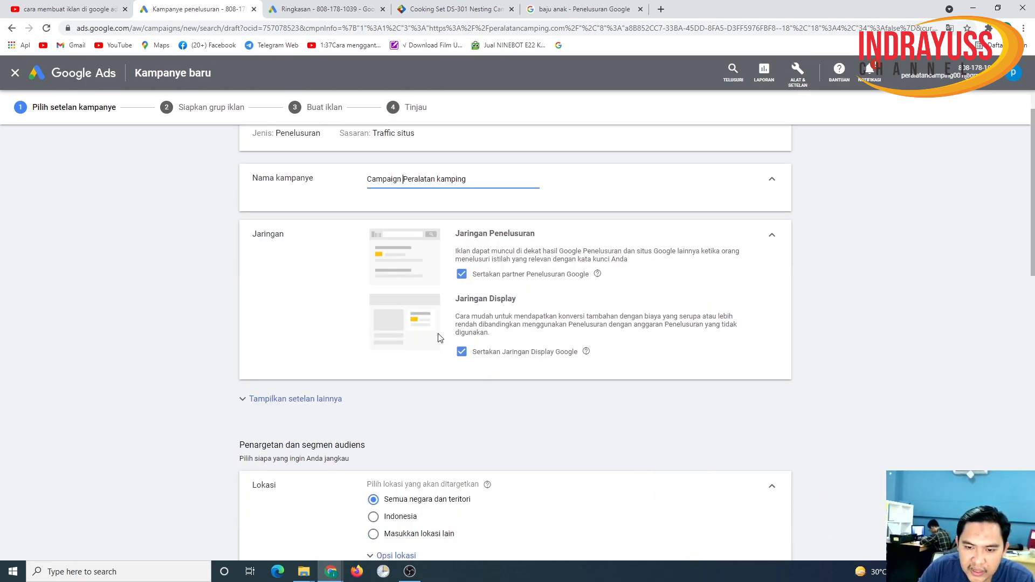
{"action": "left_click", "coordinate": [464, 358]}
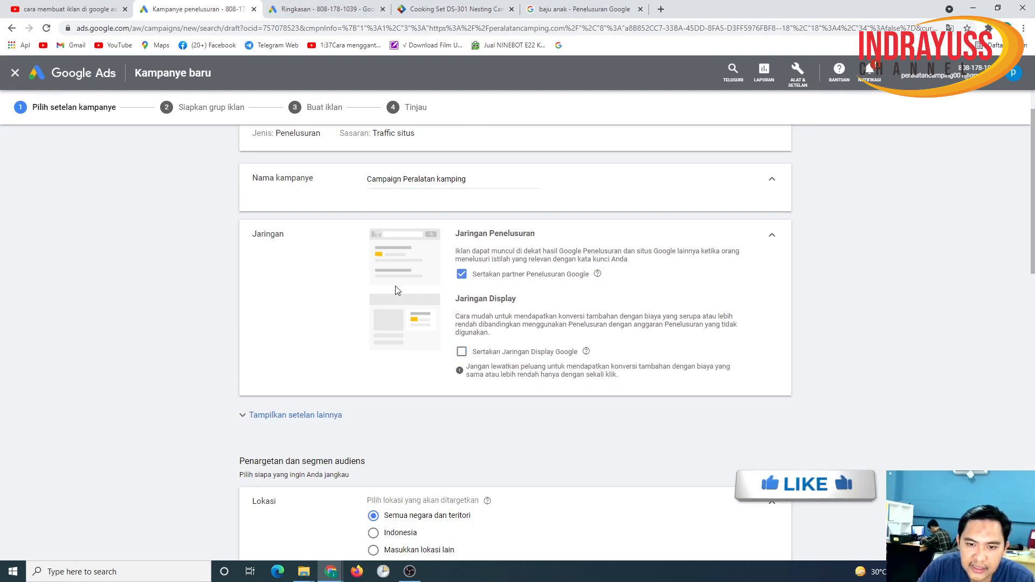
{"action": "left_click", "coordinate": [579, 9]}
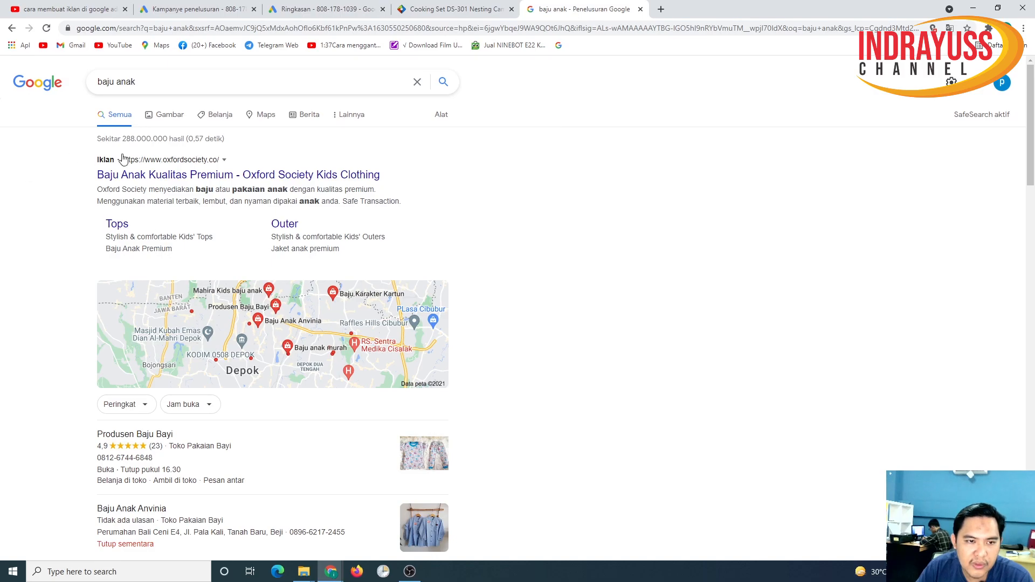
{"action": "left_click", "coordinate": [345, 8]}
{"action": "left_click", "coordinate": [220, 10]}
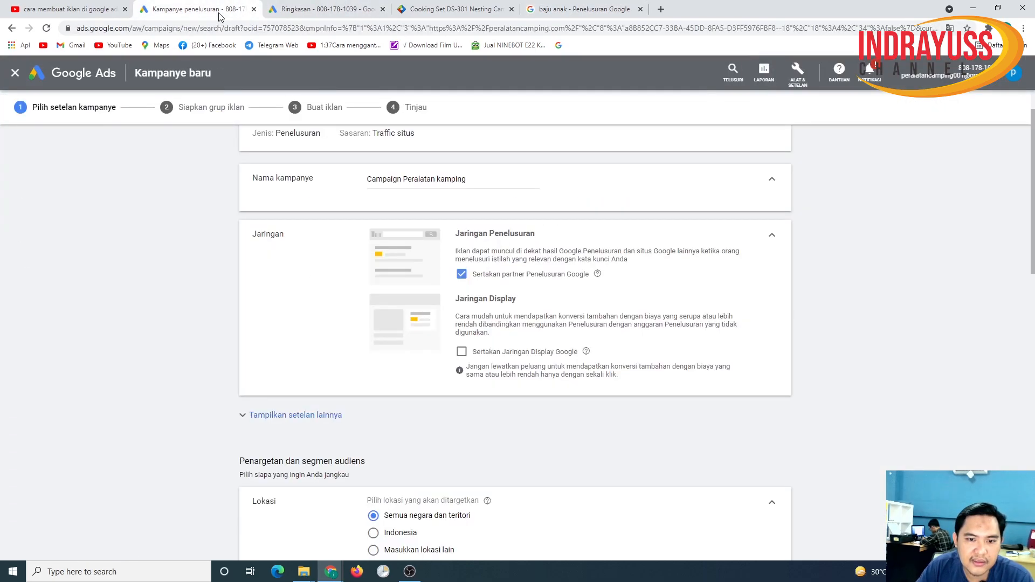
Show the additional campaign settings and set the ad schedule's days to Senin - Jumat.
{"action": "scroll", "coordinate": [541, 439], "scroll_direction": "down", "scroll_amount": 4}
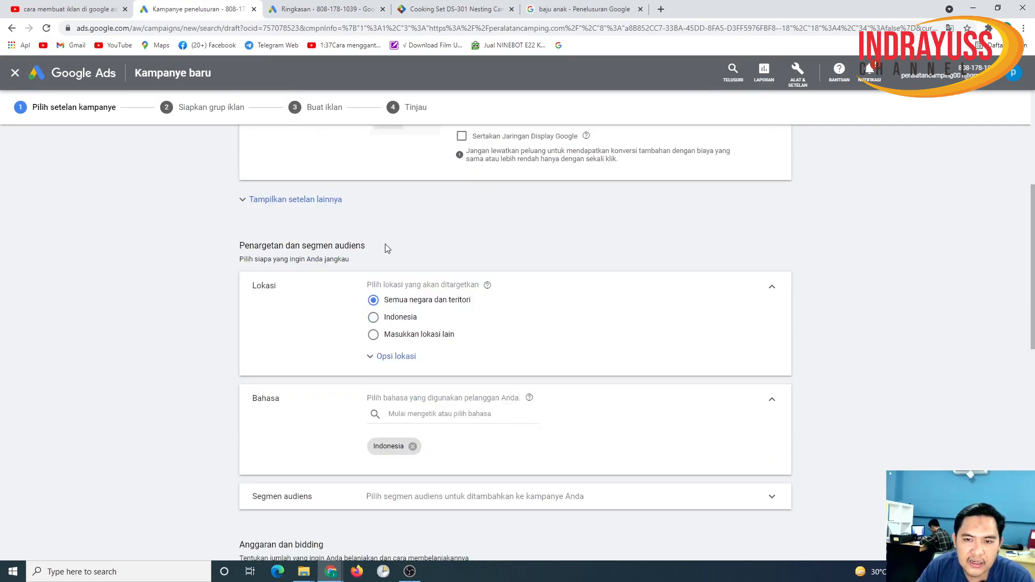
{"action": "left_click", "coordinate": [252, 203]}
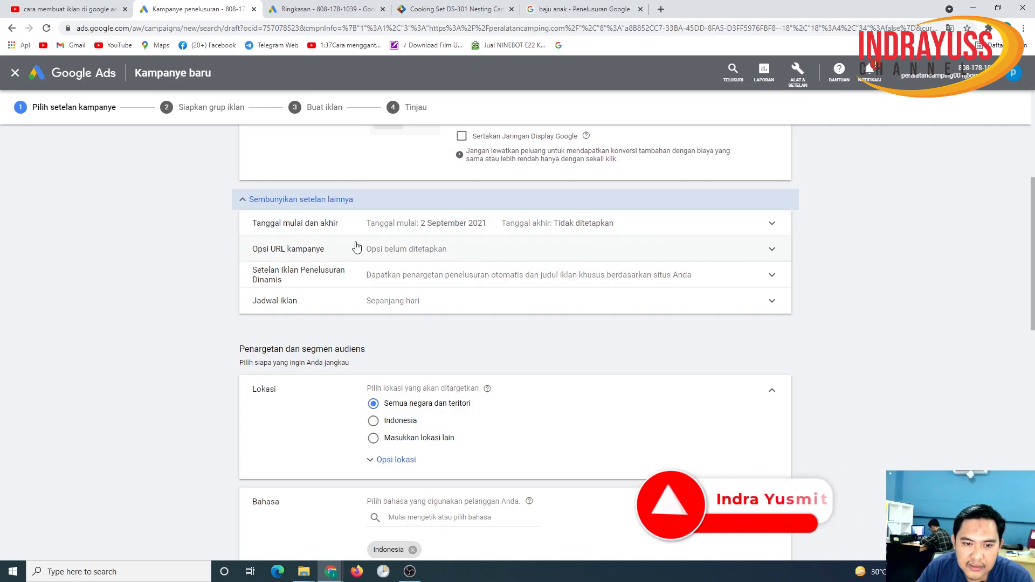
{"action": "left_click", "coordinate": [438, 312]}
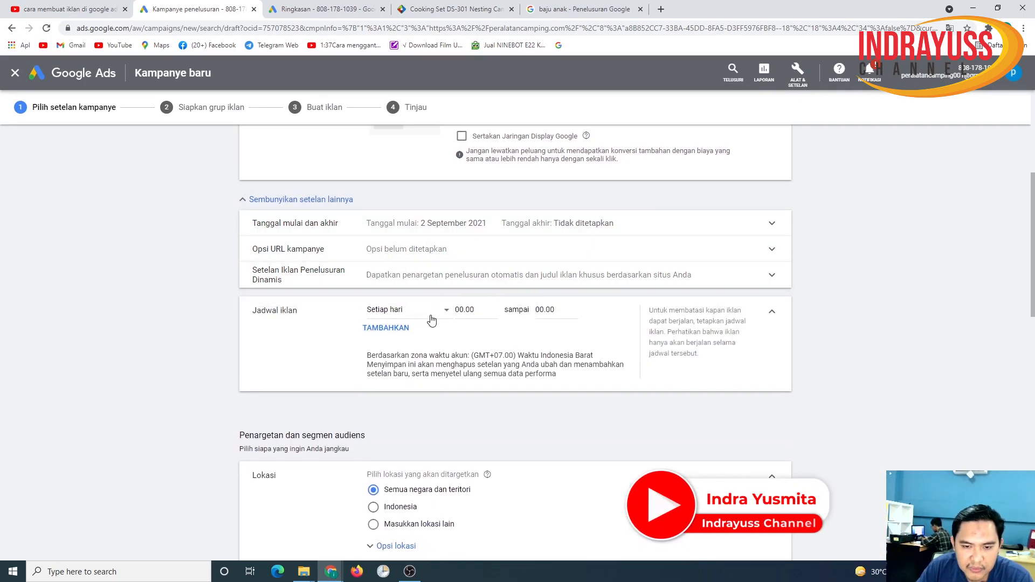
{"action": "left_click", "coordinate": [434, 314]}
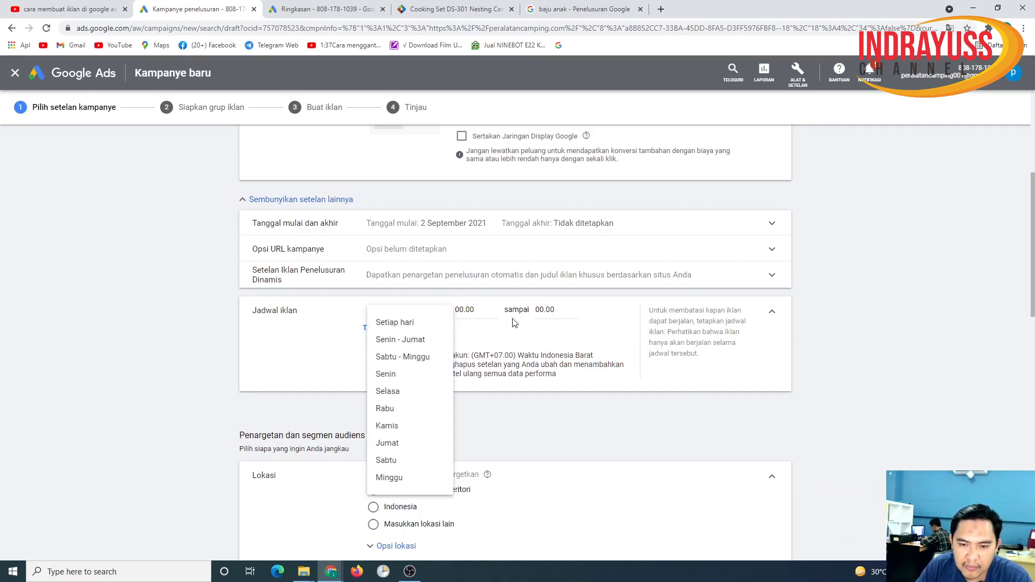
{"action": "left_click", "coordinate": [405, 340]}
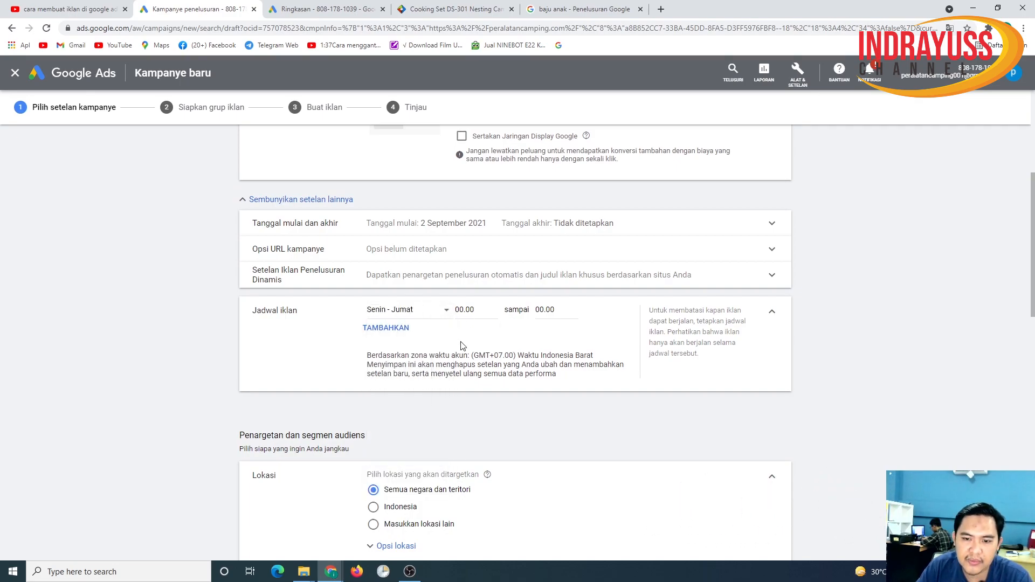
Set the ad schedule's hours from 09.00 to 21.00.
{"action": "left_click", "coordinate": [481, 313]}
{"action": "scroll", "coordinate": [483, 447], "scroll_direction": "down", "scroll_amount": 5}
{"action": "scroll", "coordinate": [485, 463], "scroll_direction": "down", "scroll_amount": 5}
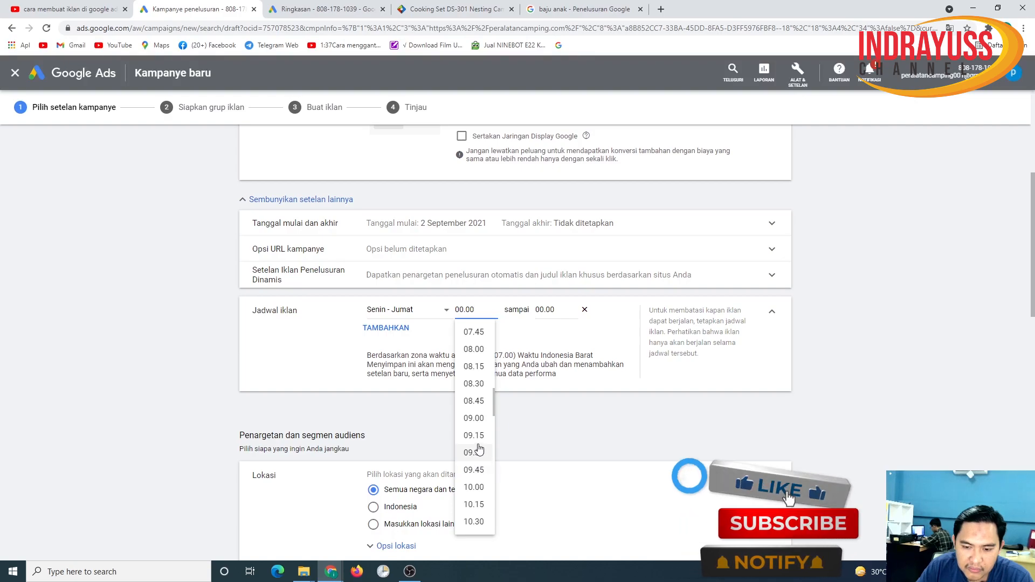
{"action": "left_click", "coordinate": [473, 418]}
{"action": "left_click", "coordinate": [560, 312]}
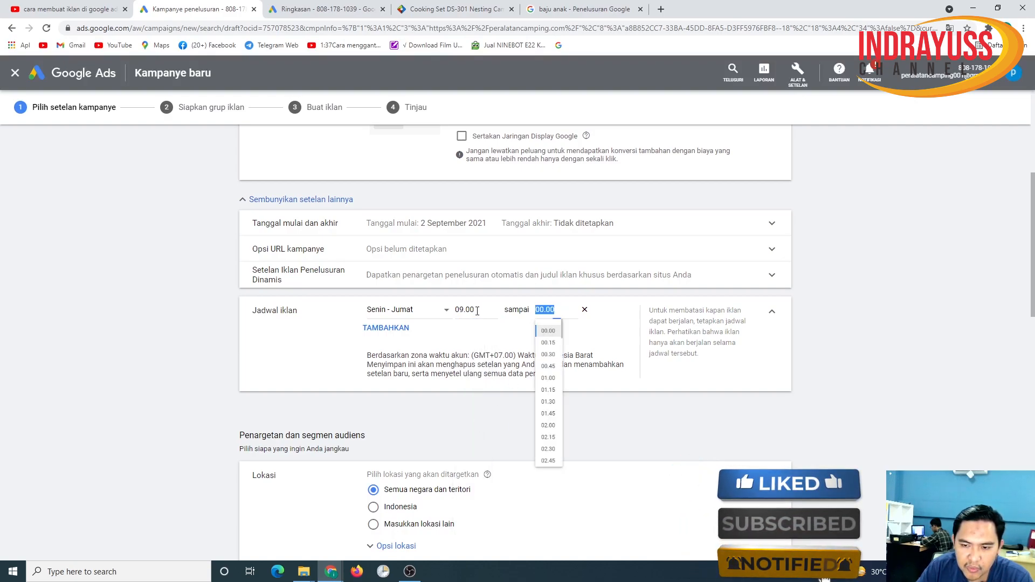
{"action": "scroll", "coordinate": [554, 472], "scroll_direction": "down", "scroll_amount": 12}
{"action": "scroll", "coordinate": [554, 472], "scroll_direction": "down", "scroll_amount": 12}
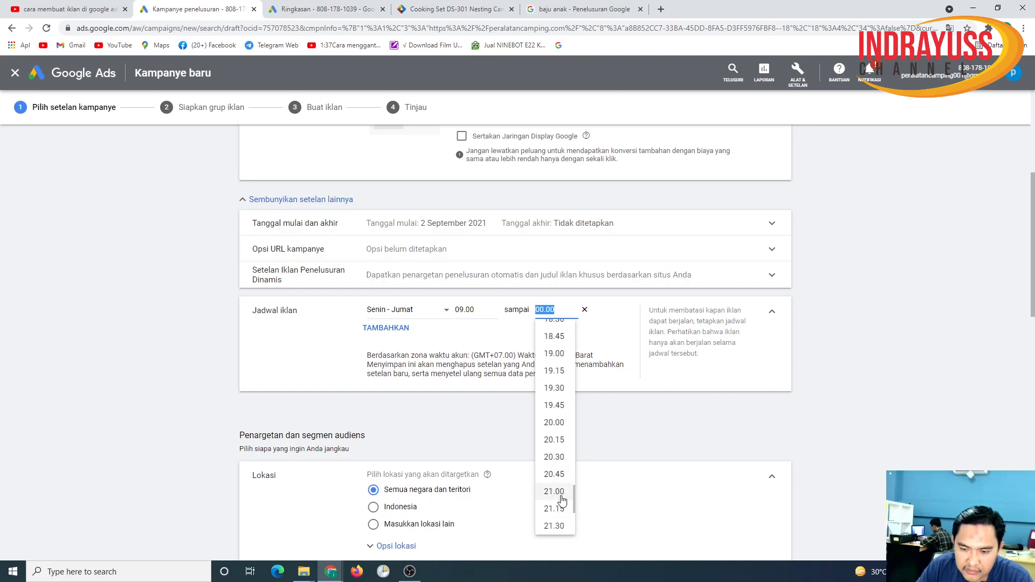
{"action": "left_click", "coordinate": [557, 491]}
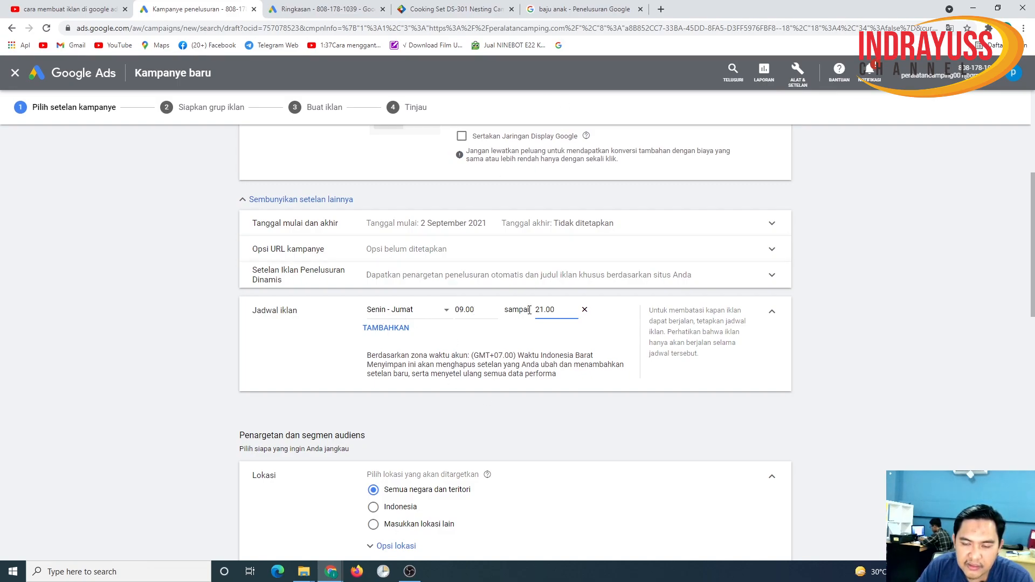
Switch location targeting to Masukkan lokasi lain and target the city of Jakarta Timur, Daerah Khusus Ibukota Jakarta.
{"action": "scroll", "coordinate": [531, 416], "scroll_direction": "down", "scroll_amount": 3}
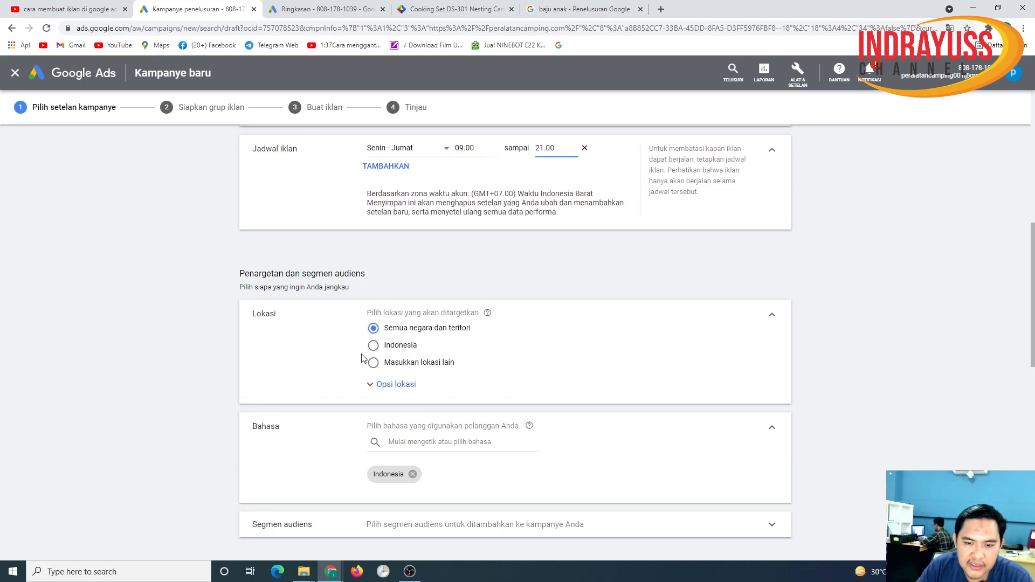
{"action": "left_click", "coordinate": [373, 347]}
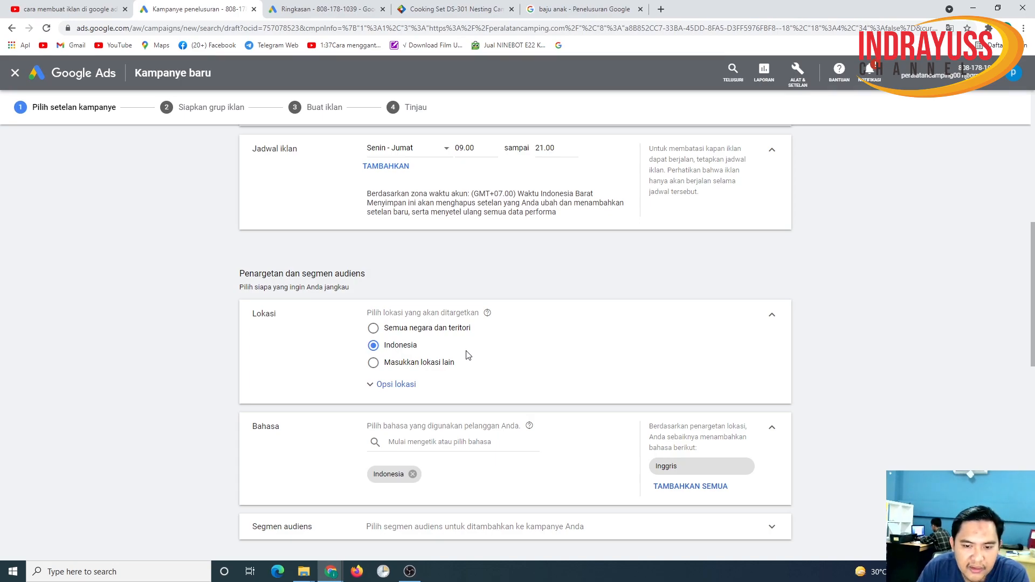
{"action": "left_click", "coordinate": [375, 369]}
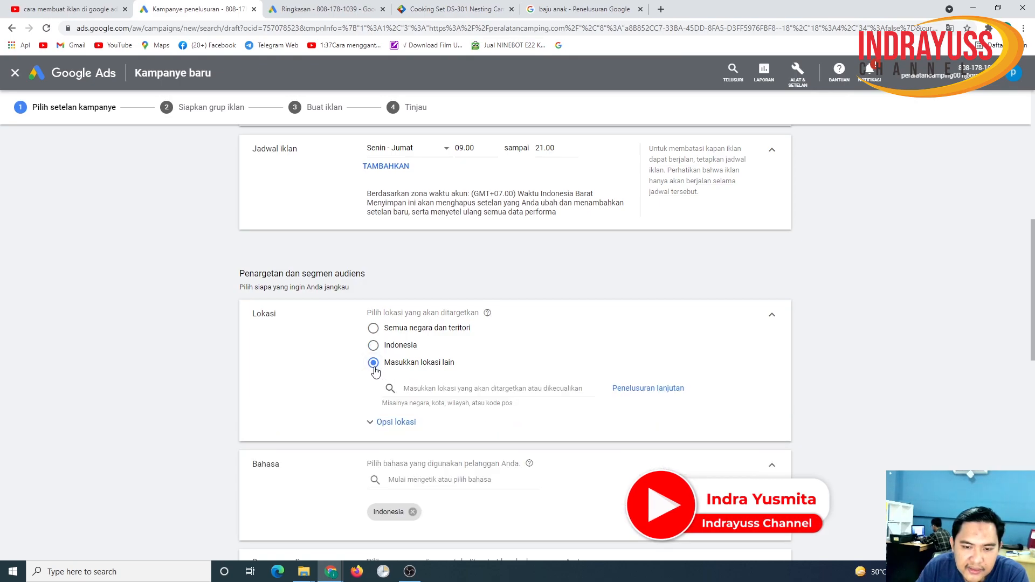
{"action": "left_click", "coordinate": [435, 388]}
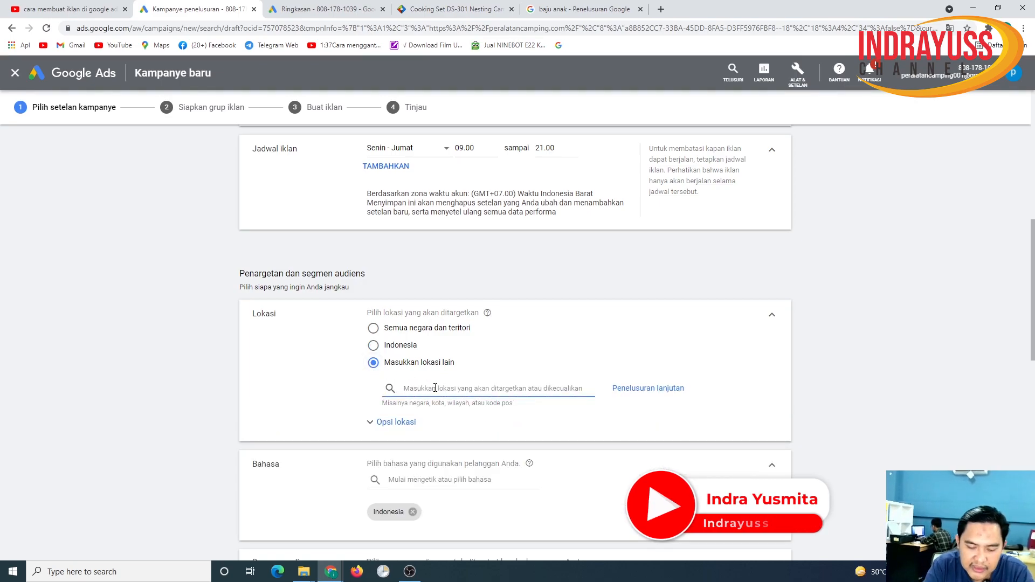
{"action": "type", "text": "Jakarta"}
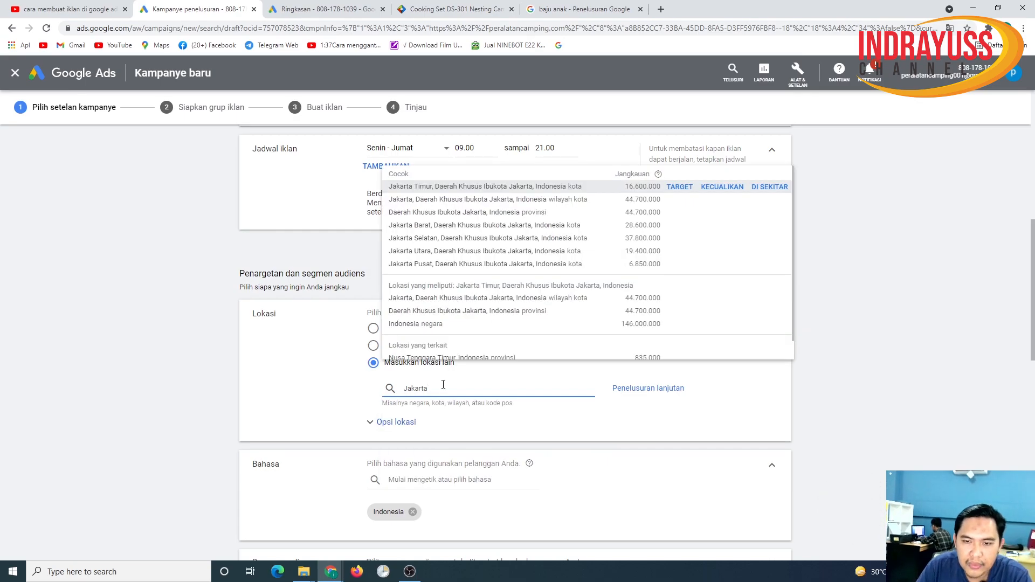
{"action": "left_click", "coordinate": [675, 188]}
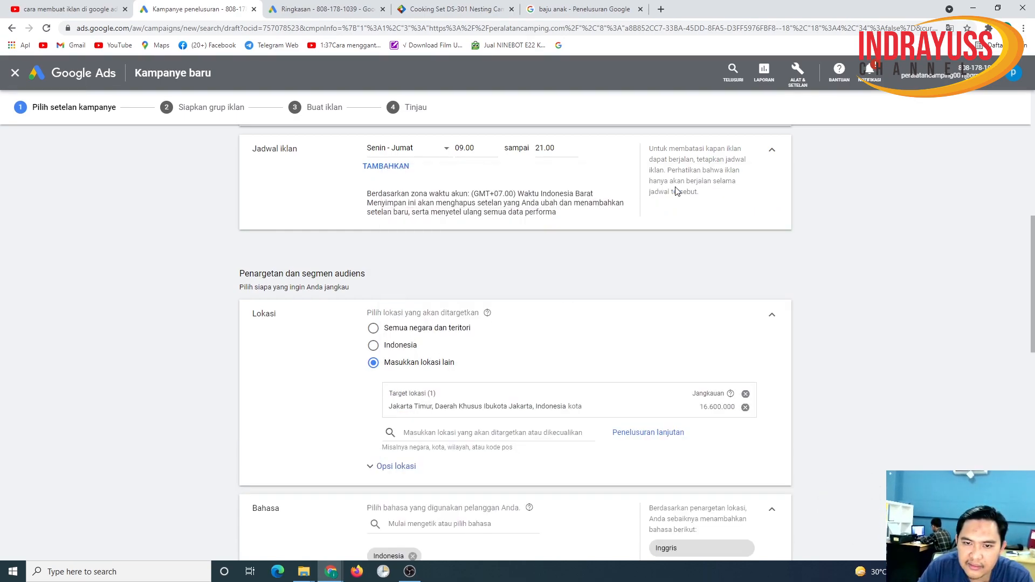
Add the cities of Depok, Jawa Barat (the first match) and Kota Bekasi, Jawa Barat as target locations.
{"action": "left_click", "coordinate": [424, 435]}
{"action": "type", "text": "depok"}
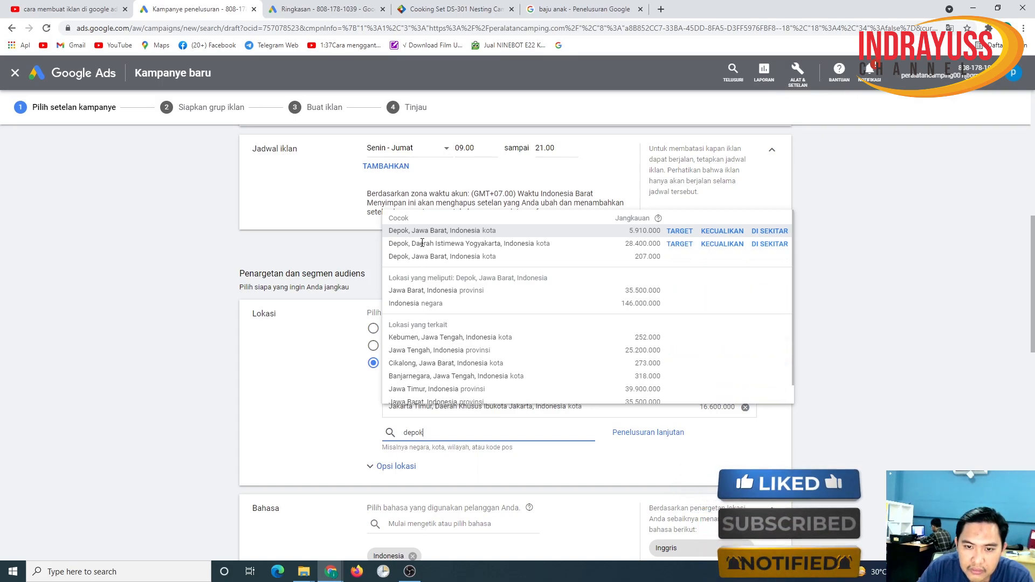
{"action": "left_click", "coordinate": [680, 232]}
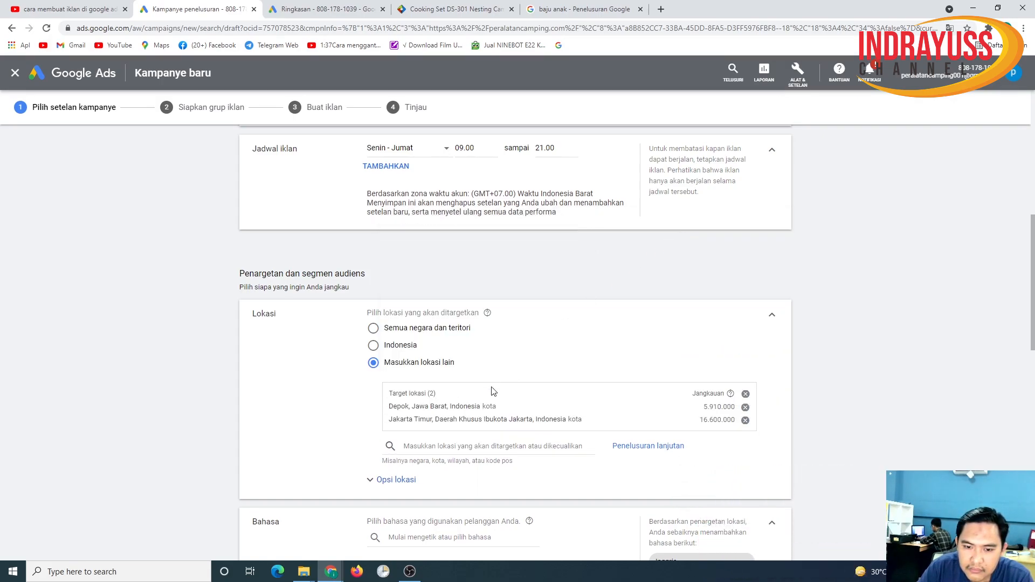
{"action": "left_click", "coordinate": [418, 453]}
{"action": "type", "text": "bekasi"}
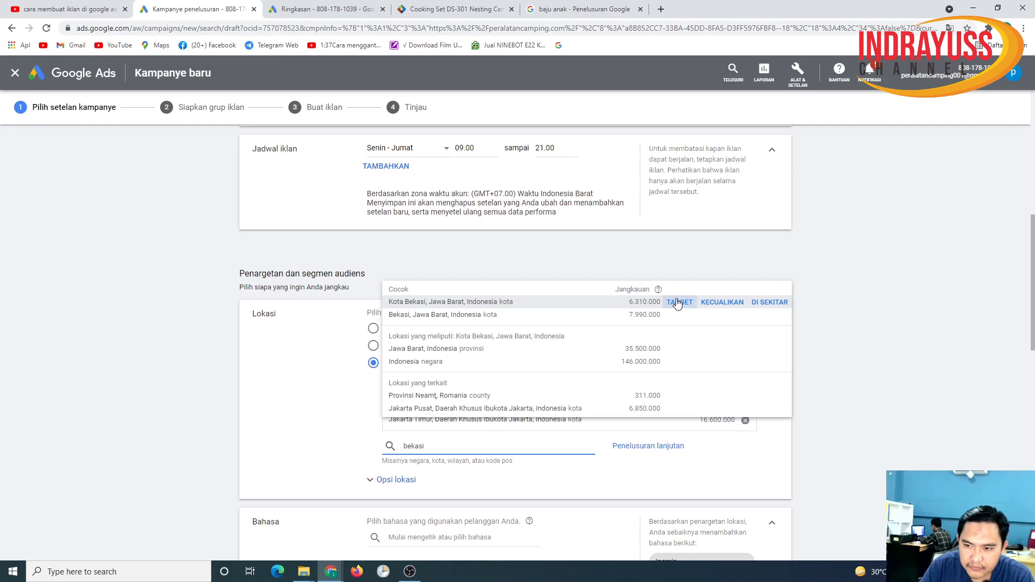
{"action": "left_click", "coordinate": [673, 303]}
Search for "tangerang" and add the city of Tangerang, Banten as a target location.
{"action": "left_click", "coordinate": [419, 462]}
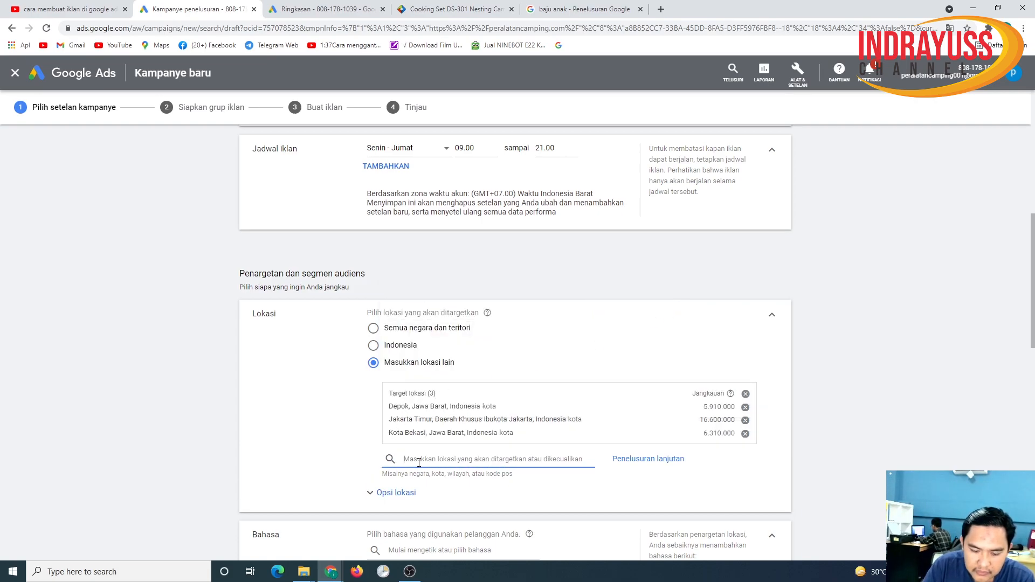
{"action": "type", "text": "tanger"}
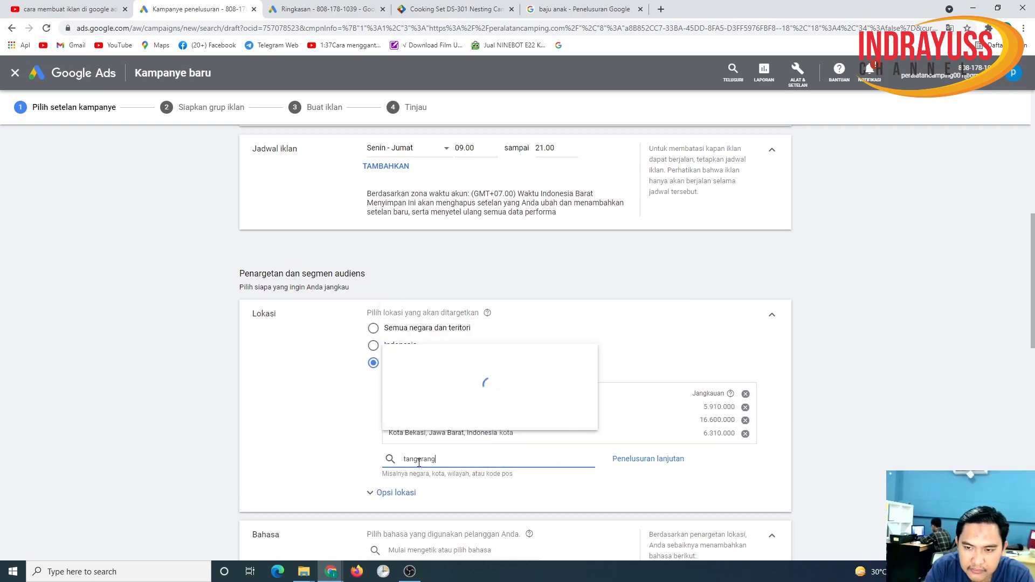
{"action": "type", "text": "ang"}
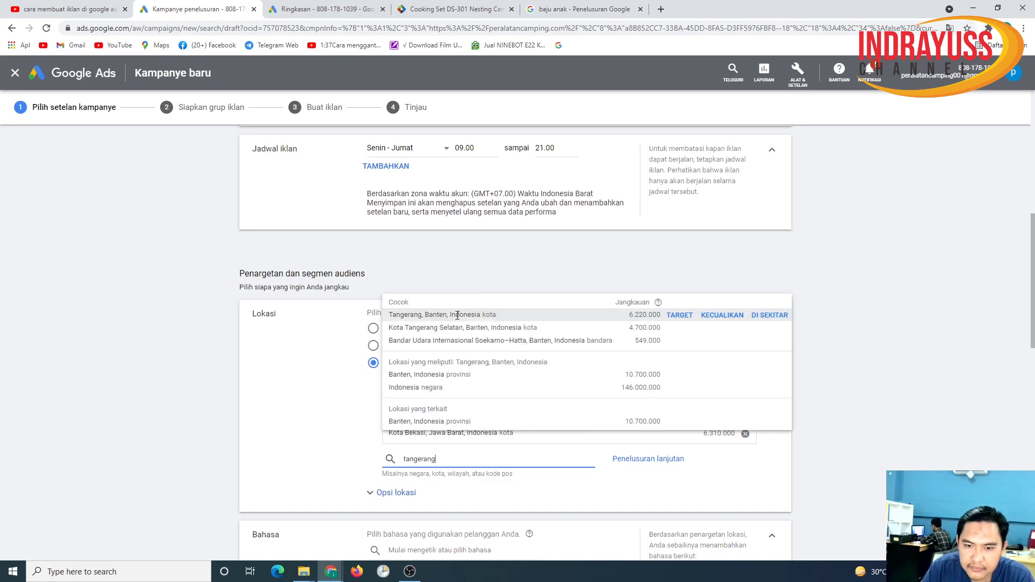
{"action": "left_click", "coordinate": [680, 316]}
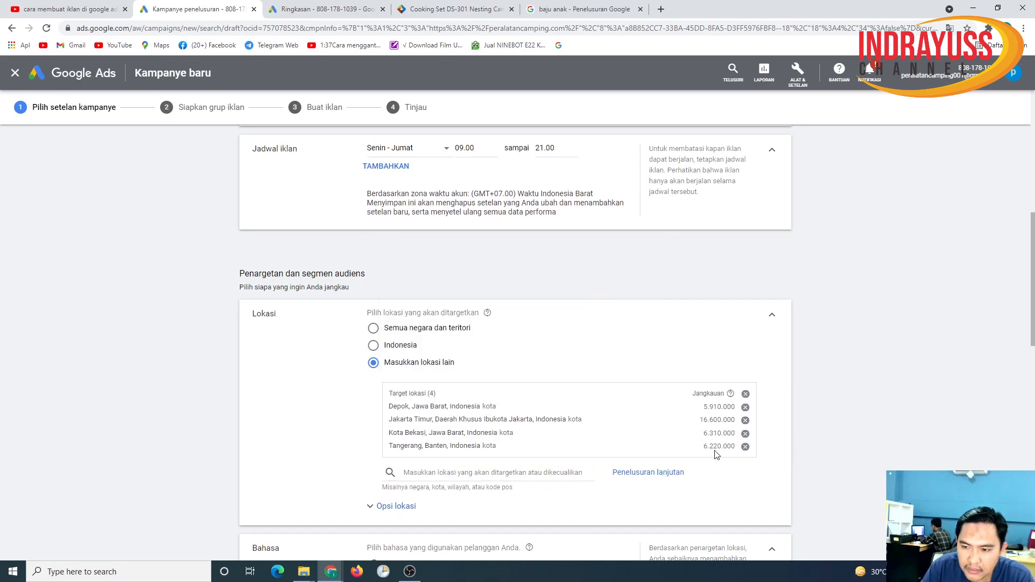
Add the suggested language Inggris to the campaign's languages.
{"action": "scroll", "coordinate": [726, 406], "scroll_direction": "down", "scroll_amount": 3}
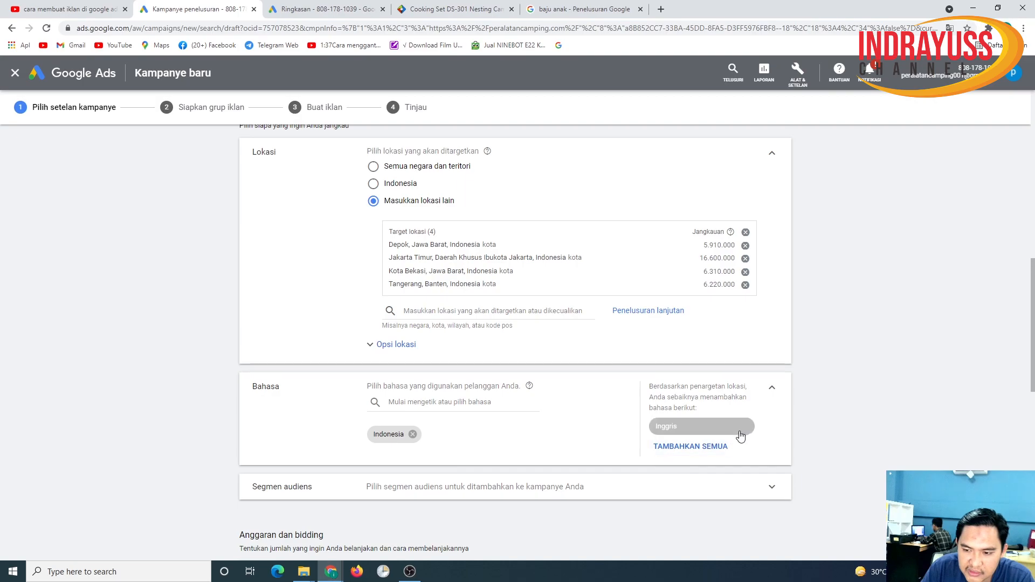
{"action": "left_click", "coordinate": [711, 453]}
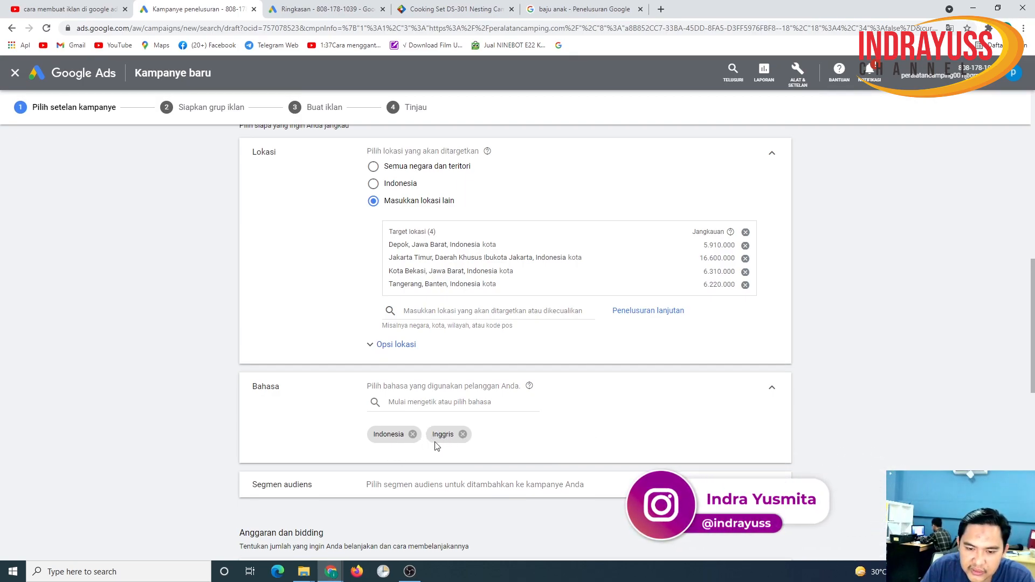
Browse the audience segments by interests and habits and add Penikmat Aktivitas Ekstrem from Gaya Hidup & Hobi.
{"action": "scroll", "coordinate": [703, 391], "scroll_direction": "down", "scroll_amount": 3}
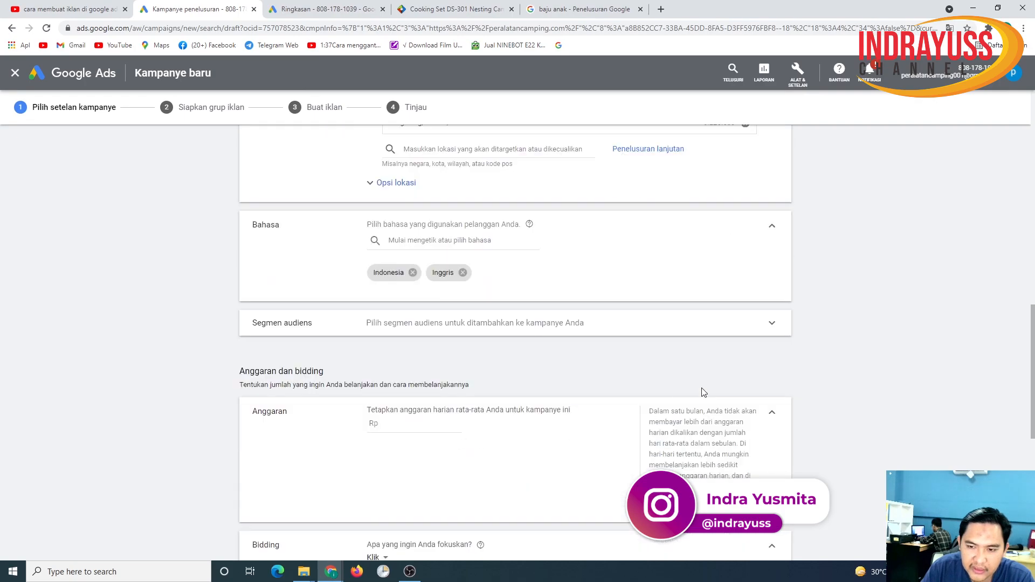
{"action": "left_click", "coordinate": [775, 325]}
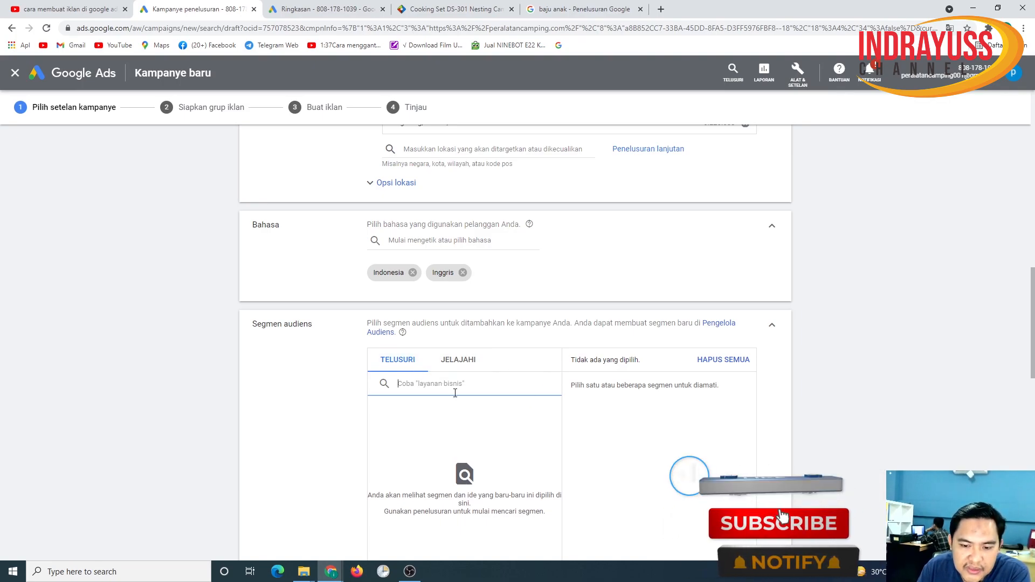
{"action": "left_click", "coordinate": [472, 368]}
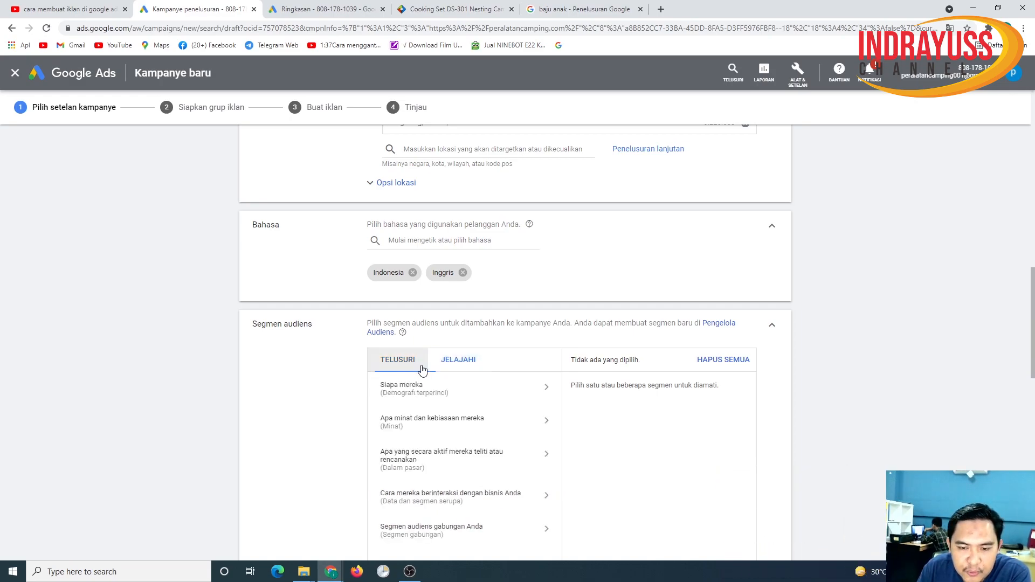
{"action": "left_click", "coordinate": [440, 426]}
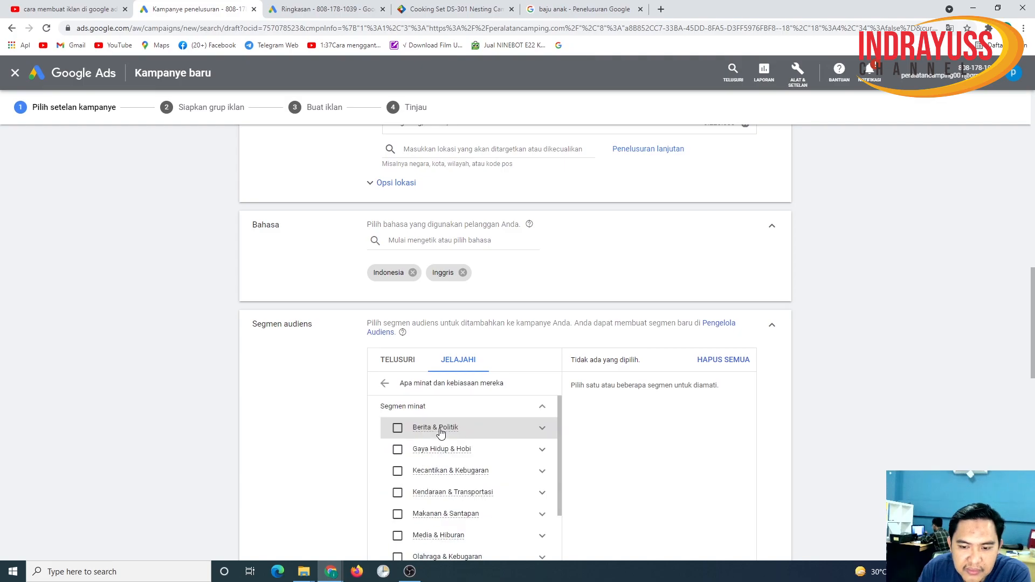
{"action": "scroll", "coordinate": [510, 434], "scroll_direction": "down", "scroll_amount": 2}
{"action": "scroll", "coordinate": [531, 520], "scroll_direction": "up", "scroll_amount": 2}
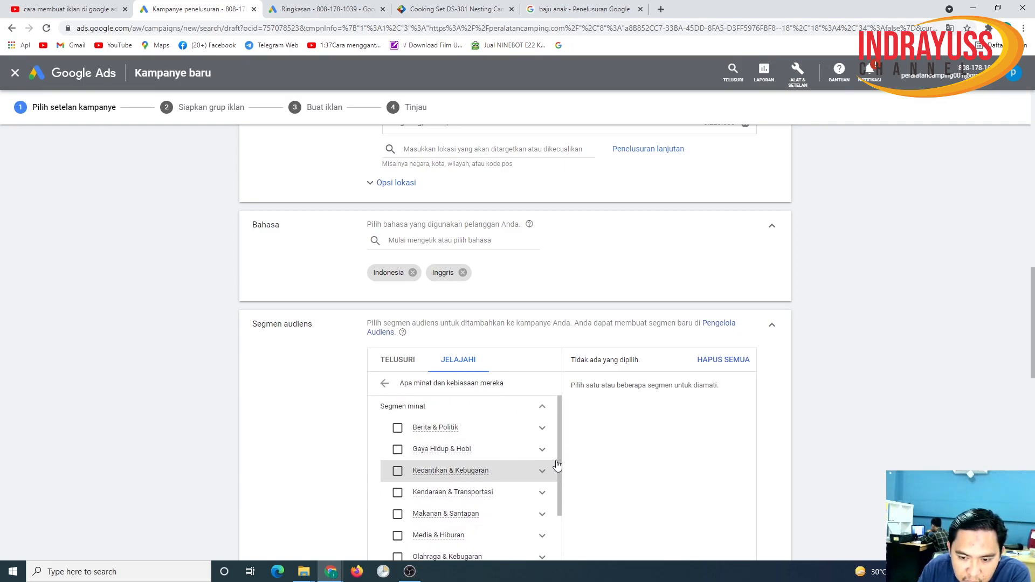
{"action": "left_click", "coordinate": [543, 452]}
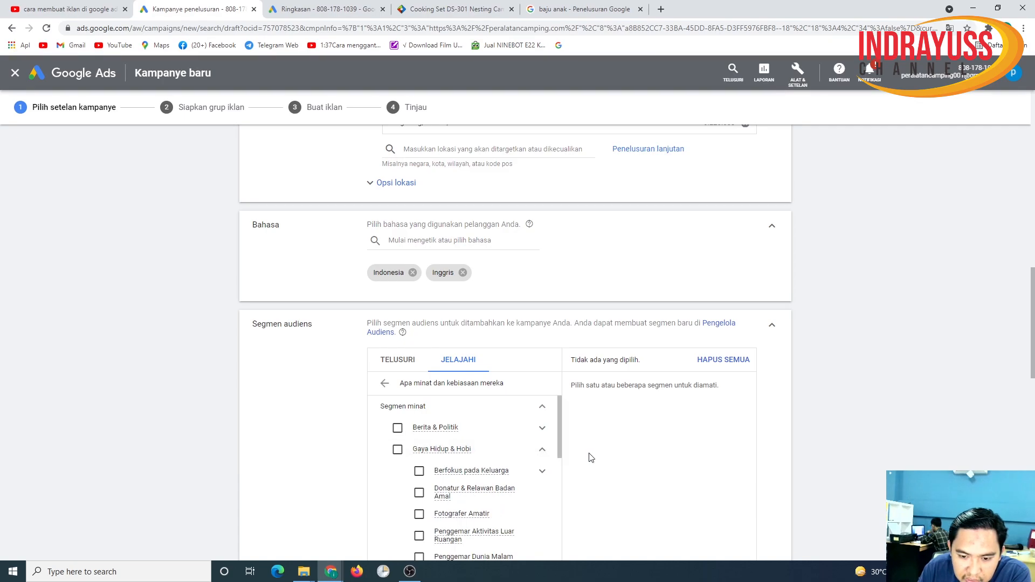
{"action": "scroll", "coordinate": [544, 468], "scroll_direction": "down", "scroll_amount": 1}
{"action": "scroll", "coordinate": [485, 467], "scroll_direction": "down", "scroll_amount": 1}
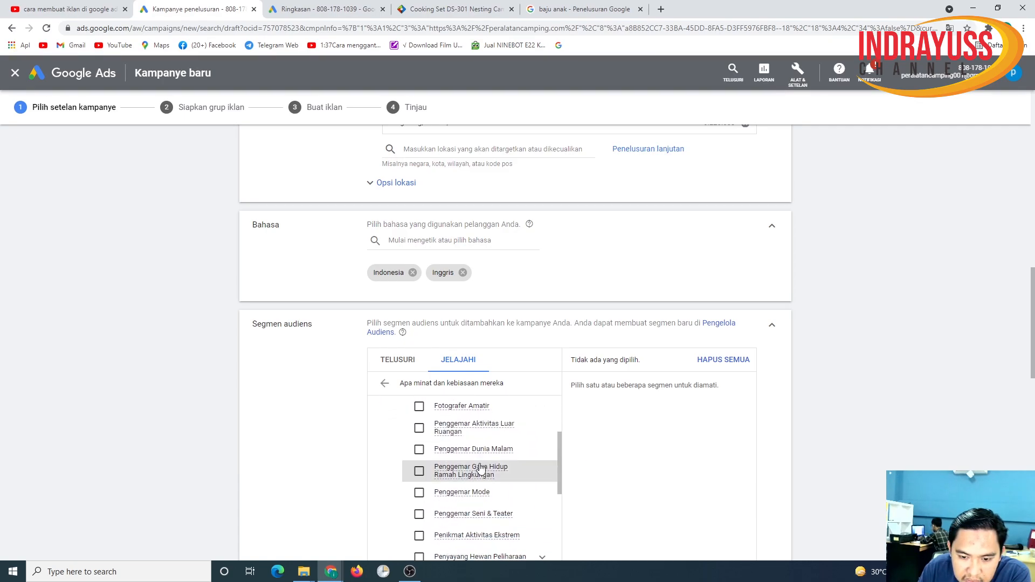
{"action": "scroll", "coordinate": [502, 455], "scroll_direction": "down", "scroll_amount": 1}
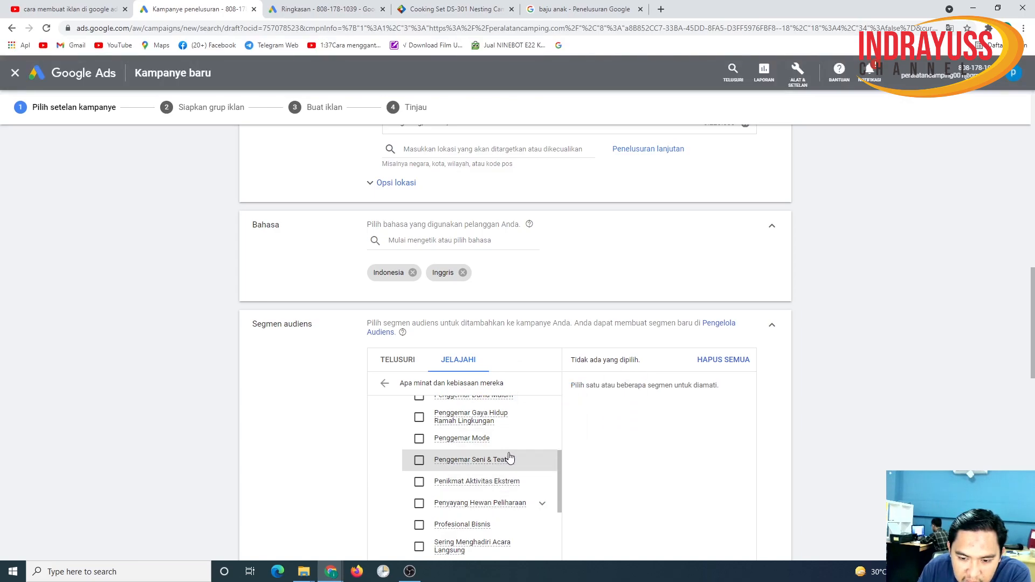
{"action": "left_click", "coordinate": [418, 484]}
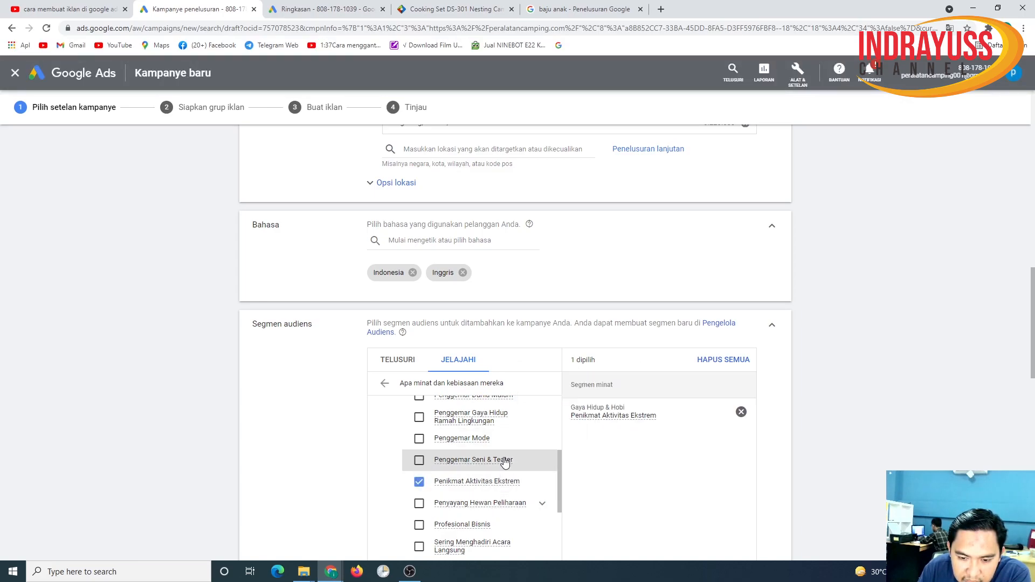
Add the Olahraga & Kebugaran interest segments Penggemar Olahraga and Penggemar Kesehatan & Kebugaran to the campaign.
{"action": "scroll", "coordinate": [501, 482], "scroll_direction": "down", "scroll_amount": 1}
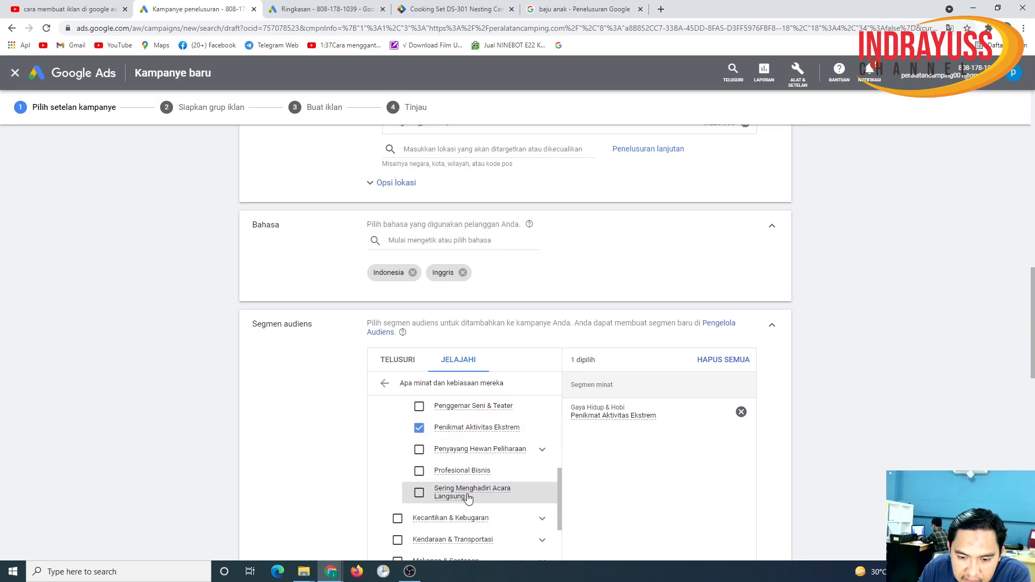
{"action": "scroll", "coordinate": [475, 457], "scroll_direction": "up", "scroll_amount": 1}
{"action": "scroll", "coordinate": [484, 457], "scroll_direction": "up", "scroll_amount": 1}
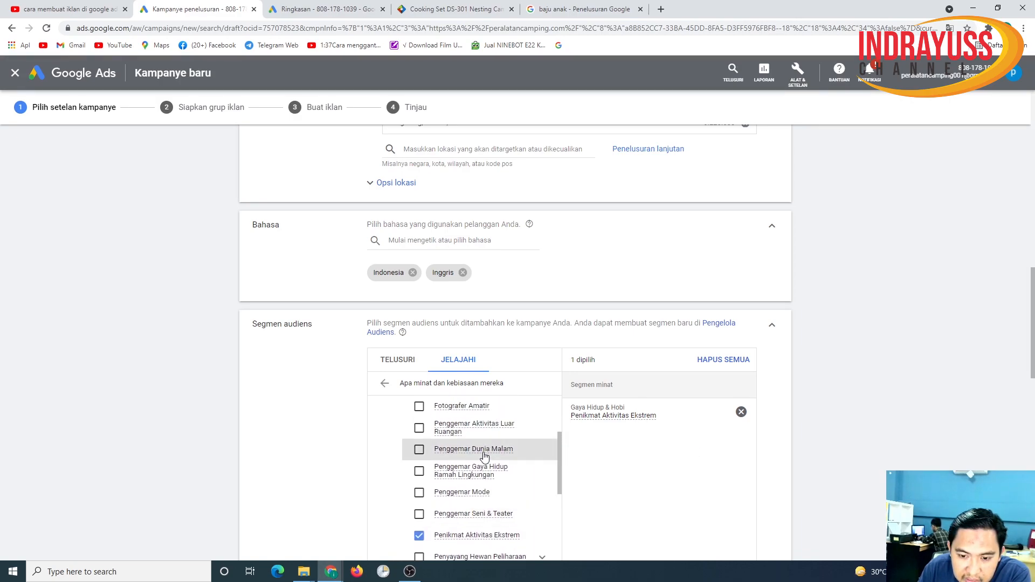
{"action": "scroll", "coordinate": [469, 457], "scroll_direction": "up", "scroll_amount": 1}
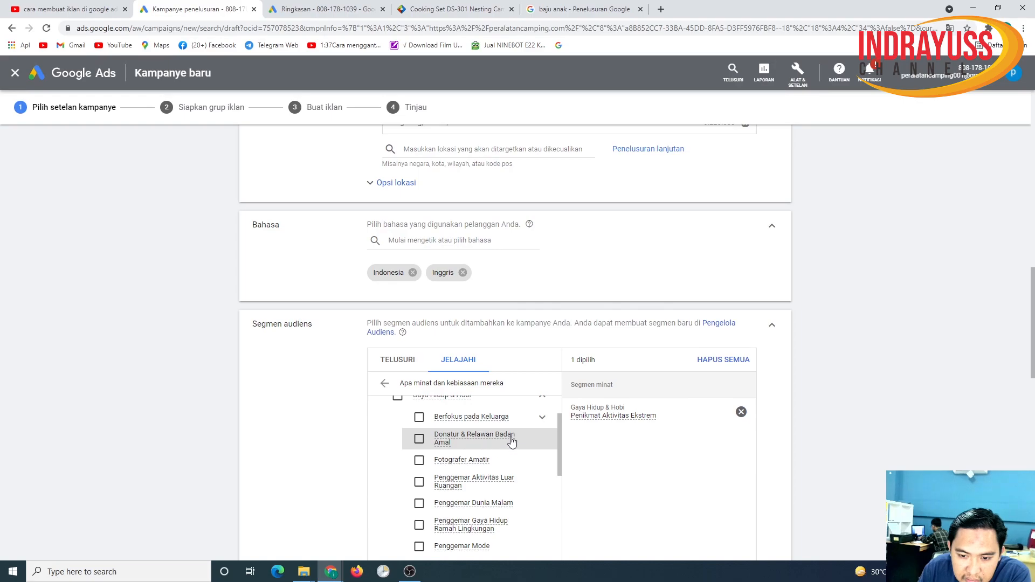
{"action": "scroll", "coordinate": [509, 441], "scroll_direction": "up", "scroll_amount": 1}
{"action": "scroll", "coordinate": [447, 450], "scroll_direction": "down", "scroll_amount": 4}
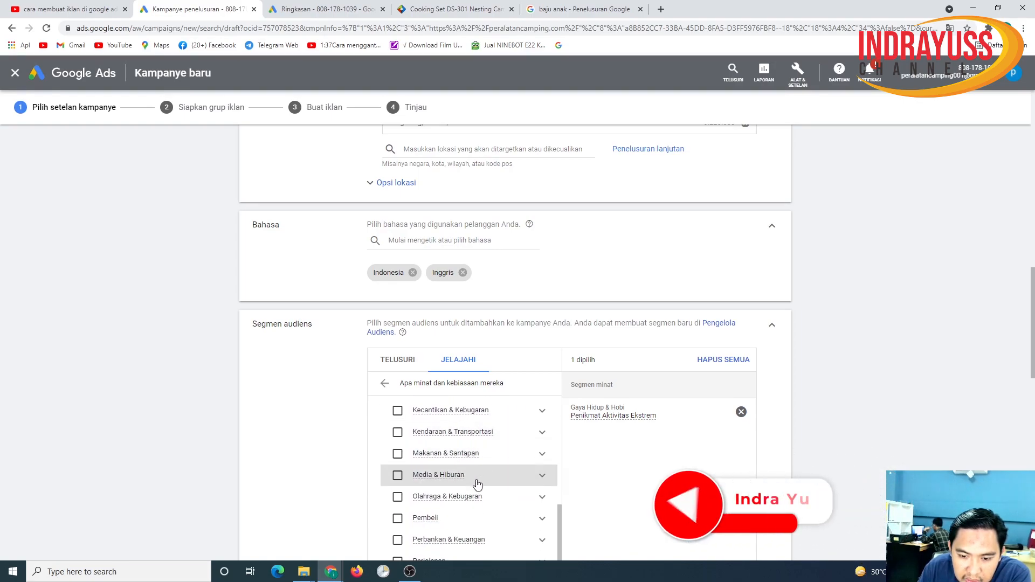
{"action": "left_click", "coordinate": [543, 501]}
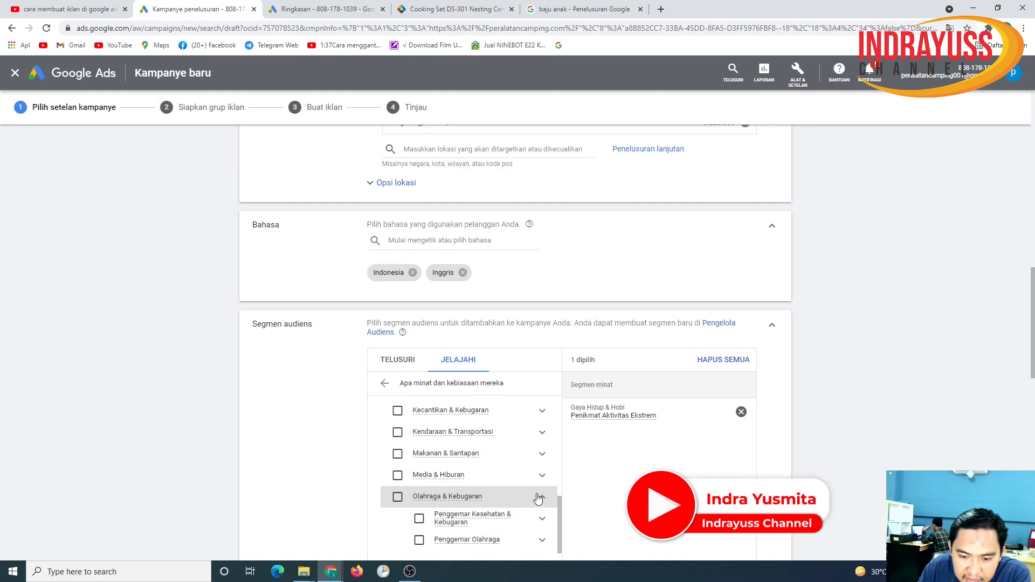
{"action": "scroll", "coordinate": [509, 496], "scroll_direction": "down", "scroll_amount": 1}
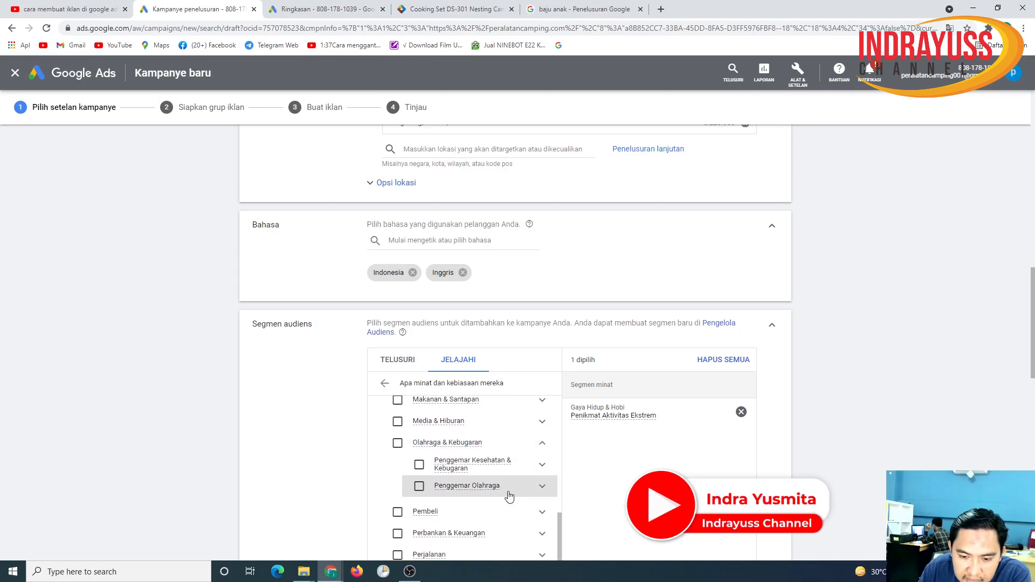
{"action": "left_click", "coordinate": [419, 487]}
{"action": "left_click", "coordinate": [418, 464]}
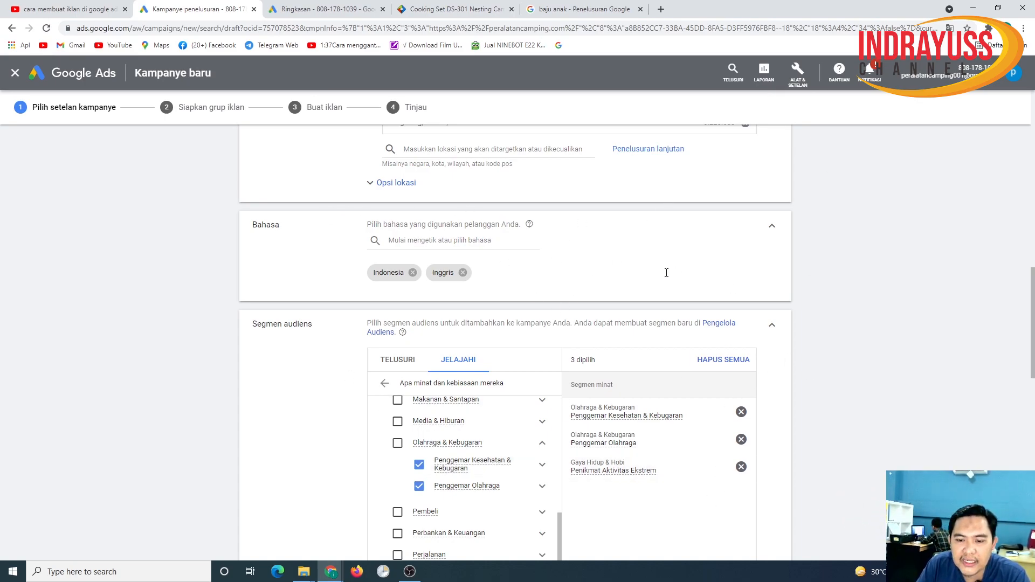
Set the campaign's average daily budget to Rp 25000.
{"action": "scroll", "coordinate": [667, 276], "scroll_direction": "down", "scroll_amount": 5}
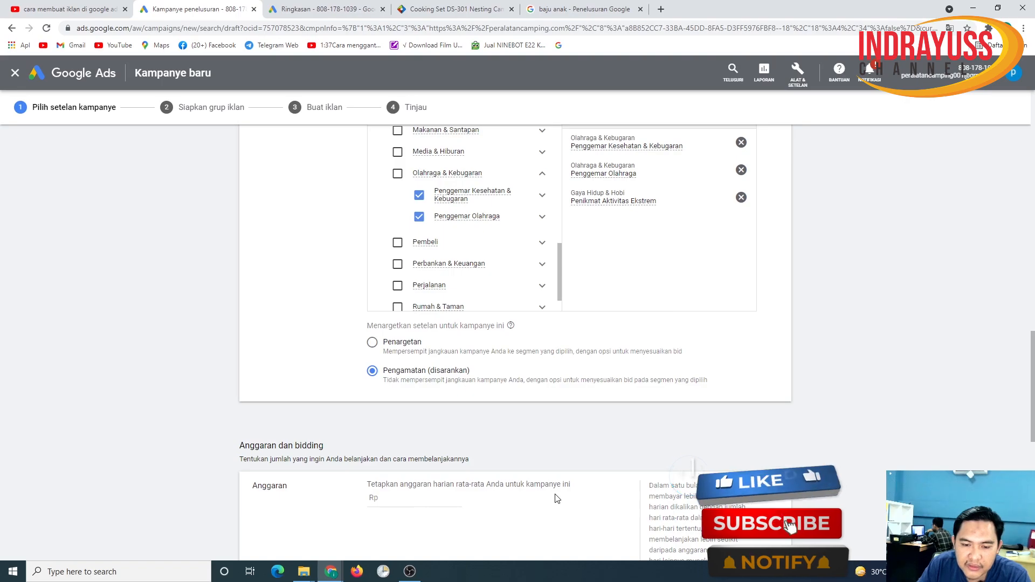
{"action": "left_click", "coordinate": [389, 498]}
{"action": "scroll", "coordinate": [407, 442], "scroll_direction": "down", "scroll_amount": 2}
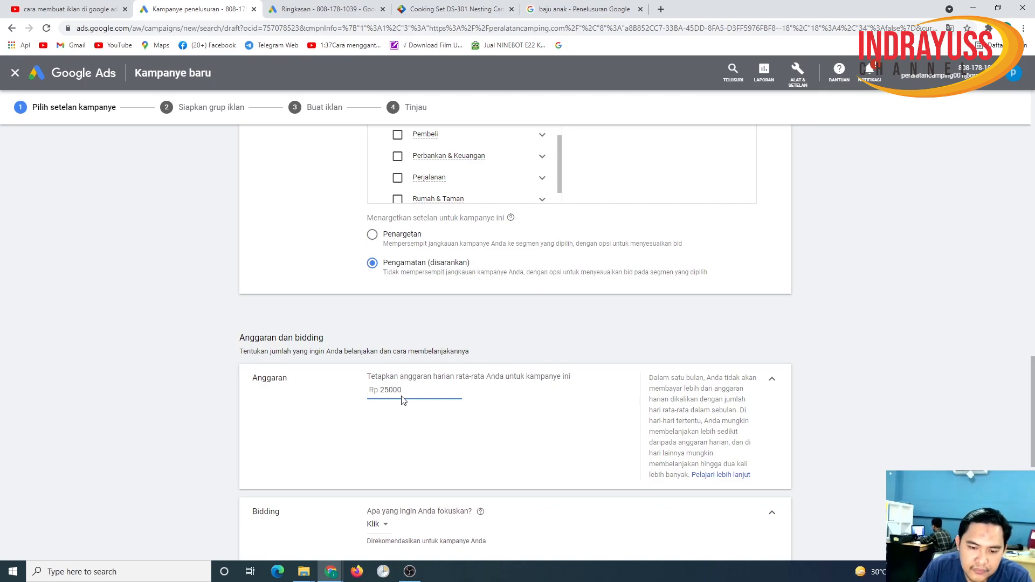
{"action": "left_click", "coordinate": [423, 425]}
Review the bidding focus options and choose Klik as the campaign's focus.
{"action": "scroll", "coordinate": [410, 426], "scroll_direction": "down", "scroll_amount": 2}
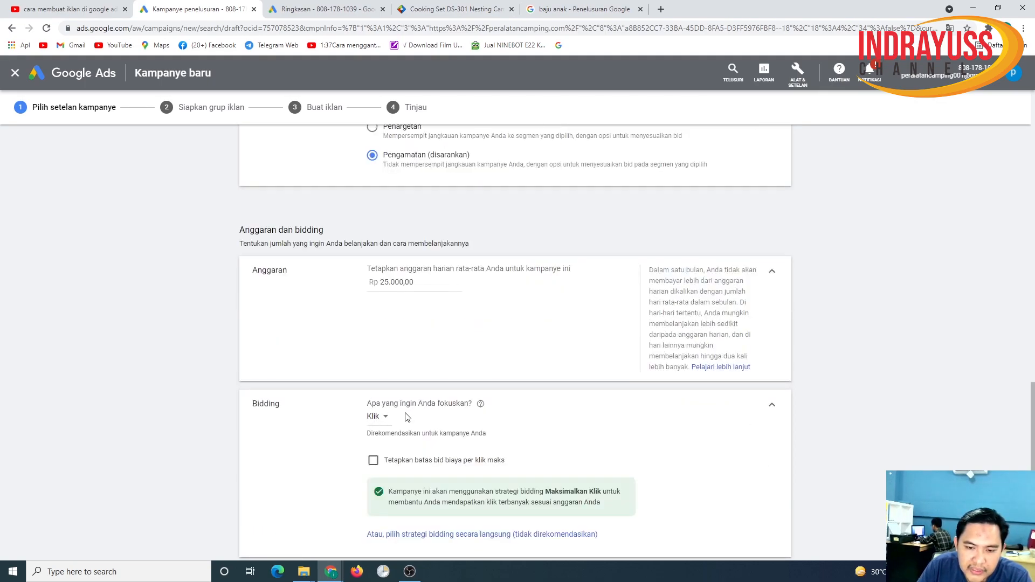
{"action": "left_click", "coordinate": [380, 425]}
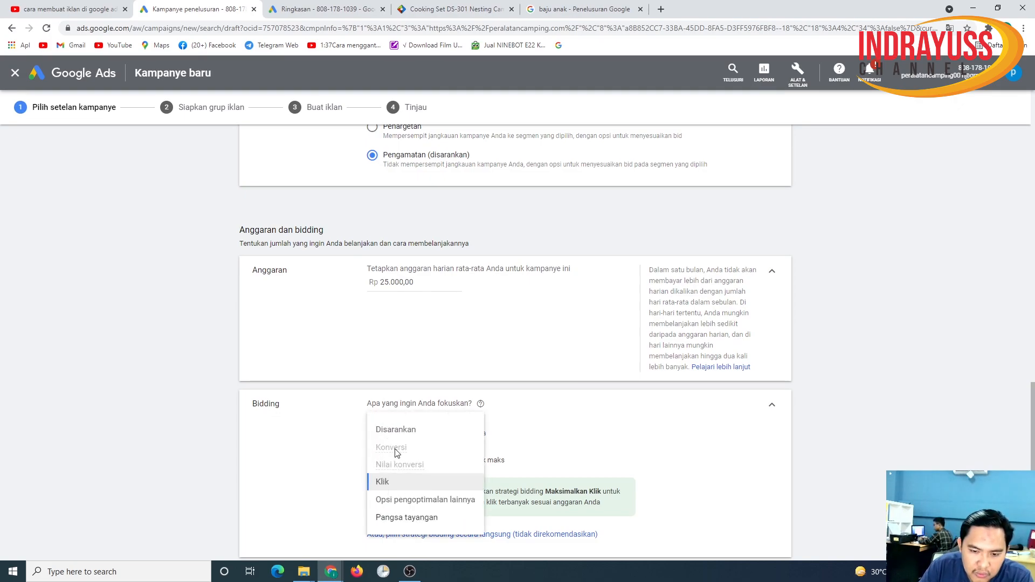
{"action": "mouse_move", "coordinate": [396, 452]}
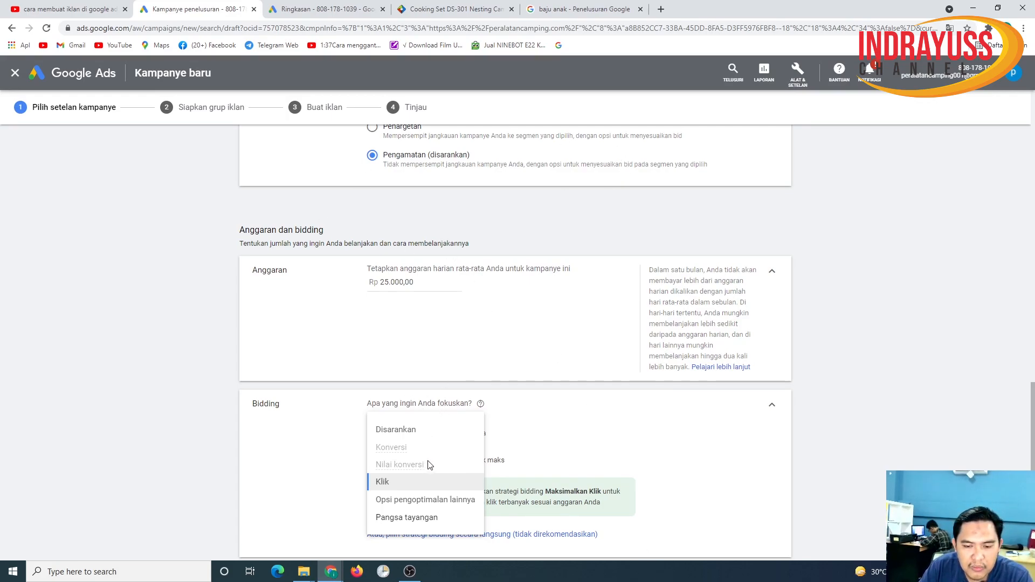
{"action": "mouse_move", "coordinate": [428, 464]}
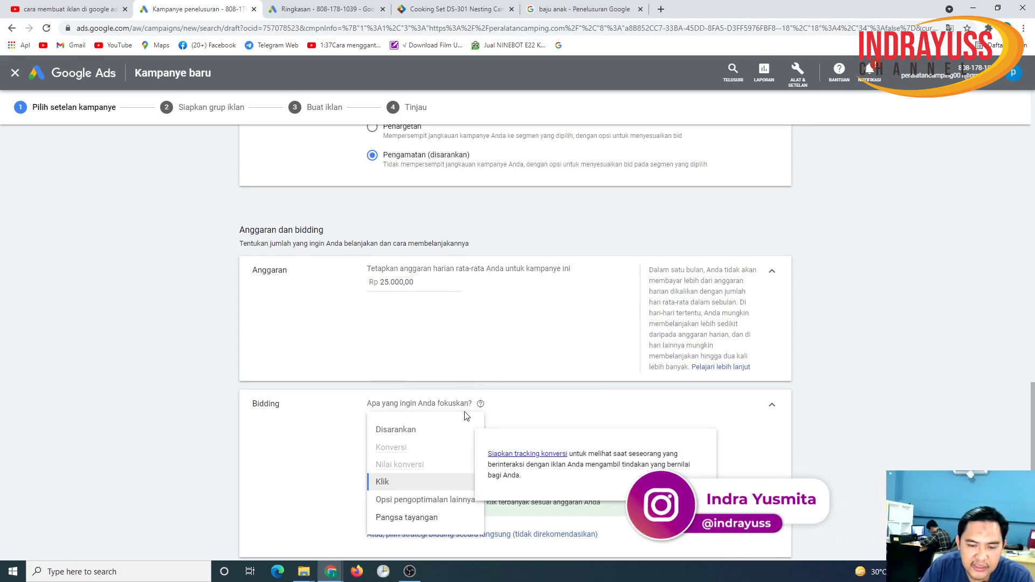
{"action": "left_click", "coordinate": [399, 483]}
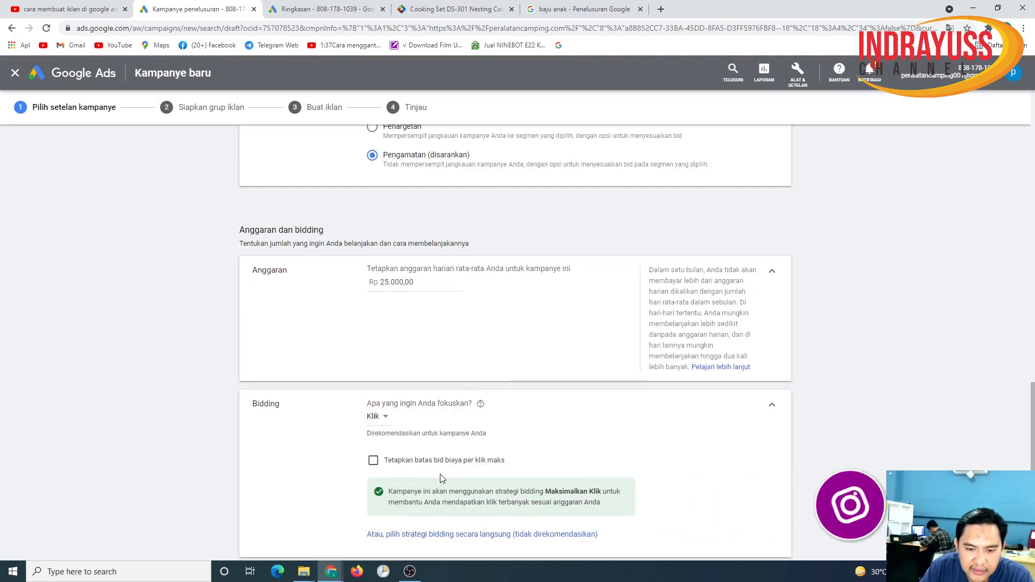
Look at the ad in the Google search results for "baju anak" and return to the campaign settings.
{"action": "left_click", "coordinate": [593, 10]}
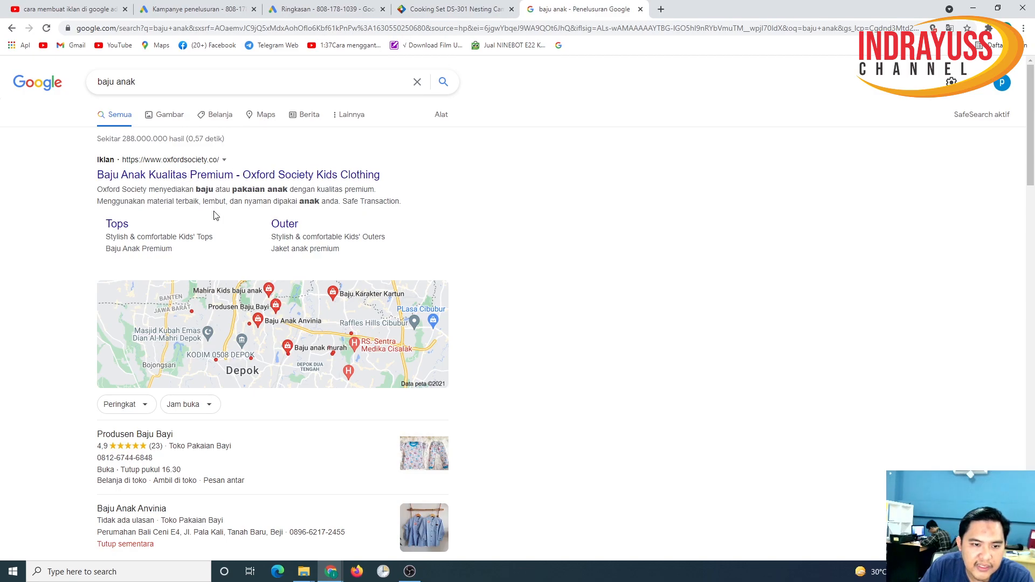
{"action": "scroll", "coordinate": [213, 214], "scroll_direction": "down", "scroll_amount": 2}
{"action": "left_click", "coordinate": [204, 9]}
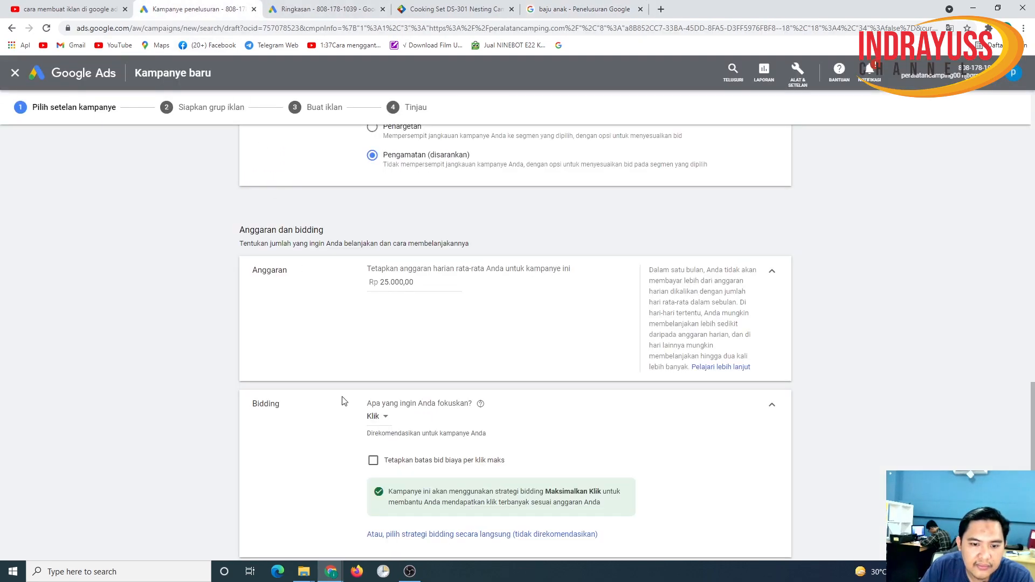
Expand the Ekstensi sitelink section and open the Teks sitelink field of Sitelink 1 for entry.
{"action": "scroll", "coordinate": [464, 439], "scroll_direction": "down", "scroll_amount": 5}
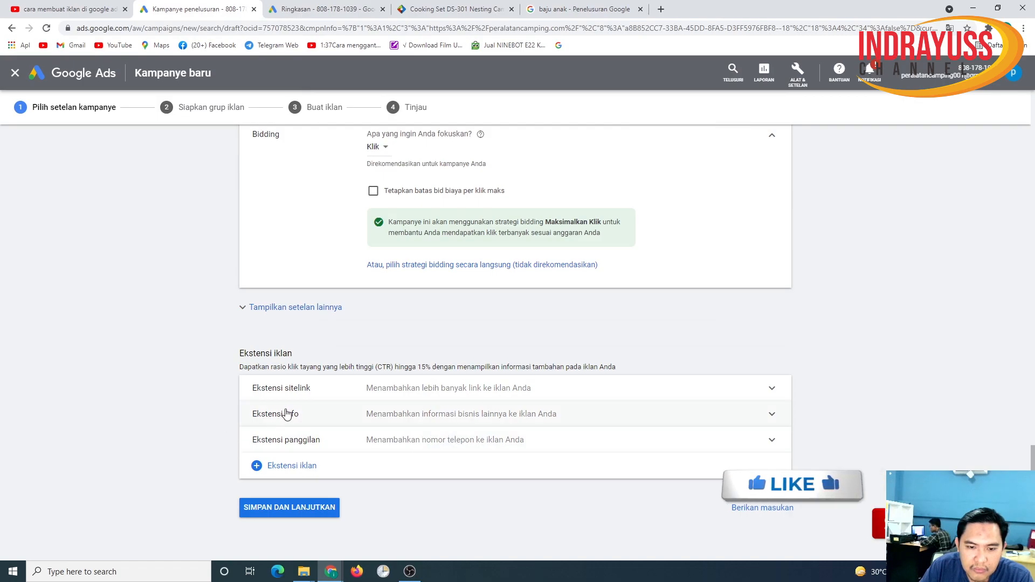
{"action": "left_click", "coordinate": [770, 391]}
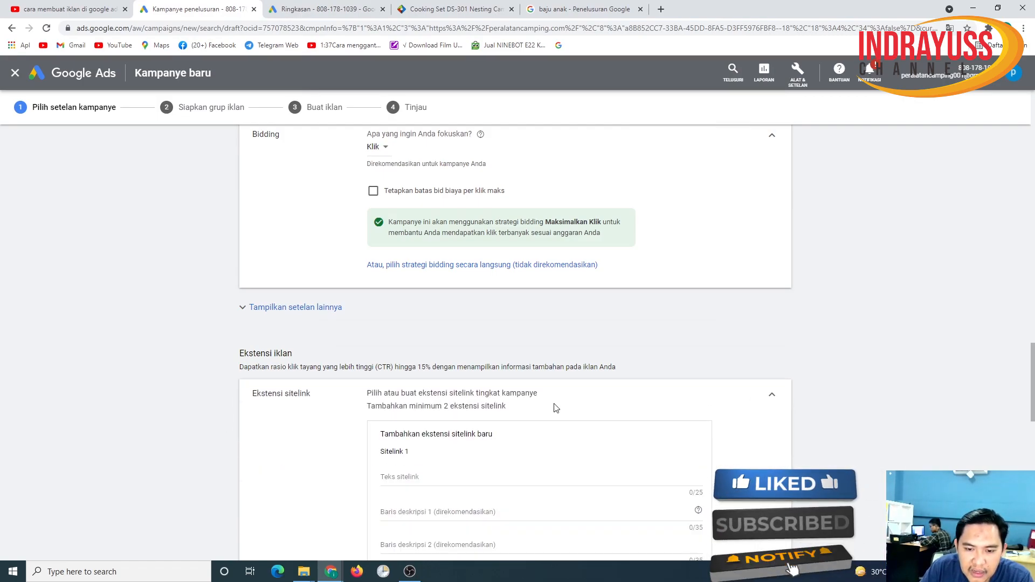
{"action": "scroll", "coordinate": [554, 409], "scroll_direction": "down", "scroll_amount": 1}
{"action": "scroll", "coordinate": [474, 418], "scroll_direction": "down", "scroll_amount": 2}
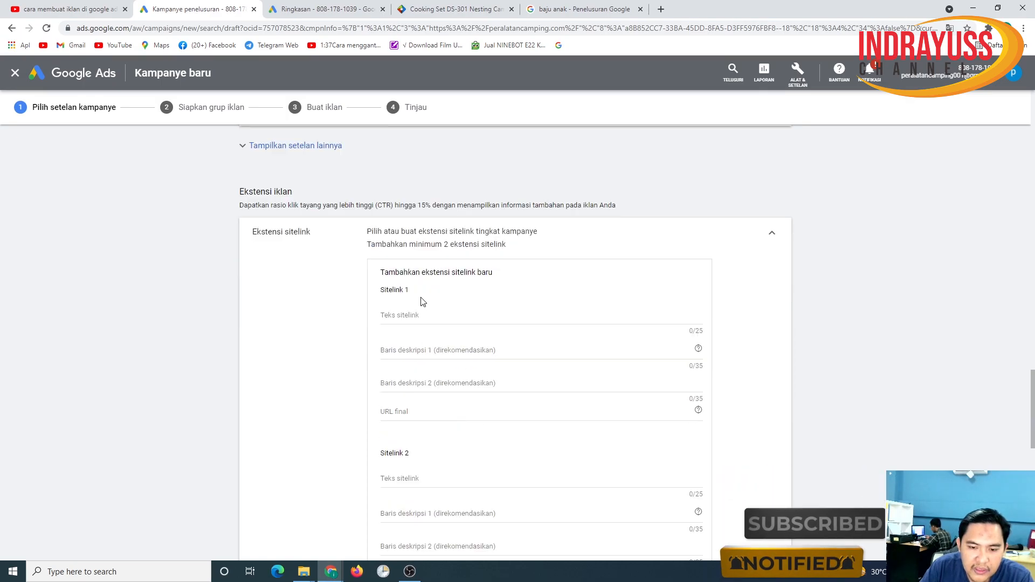
{"action": "left_click", "coordinate": [428, 317]}
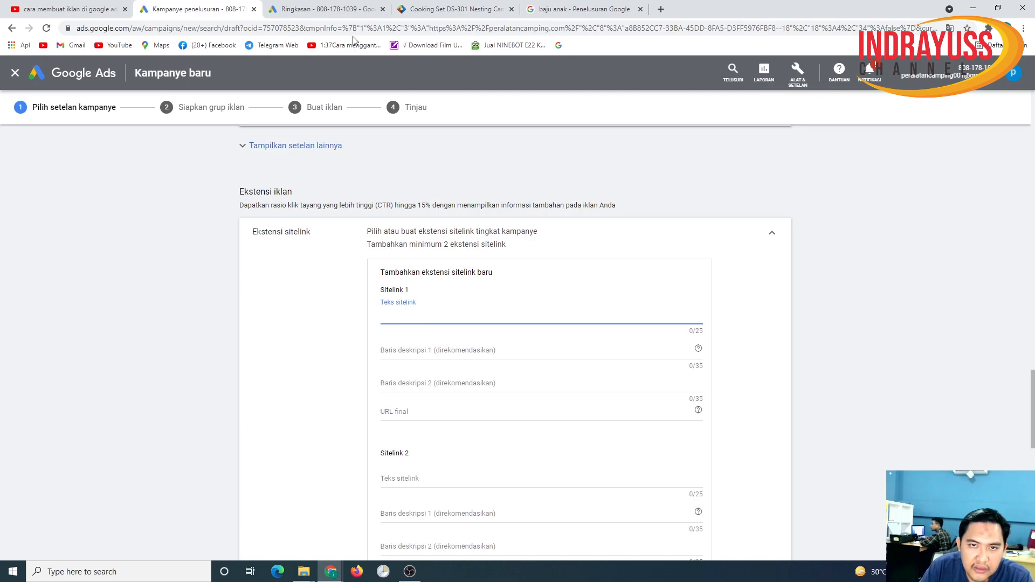
Open the Katalog page on the Peralatan Camping website and return to the sitelink extension form.
{"action": "left_click", "coordinate": [463, 9]}
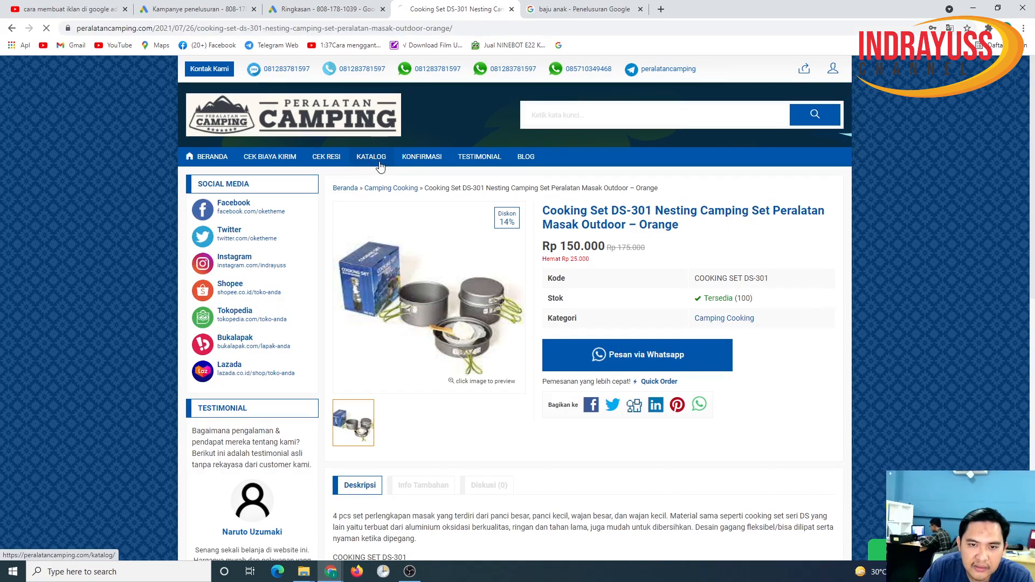
{"action": "left_click", "coordinate": [195, 9]}
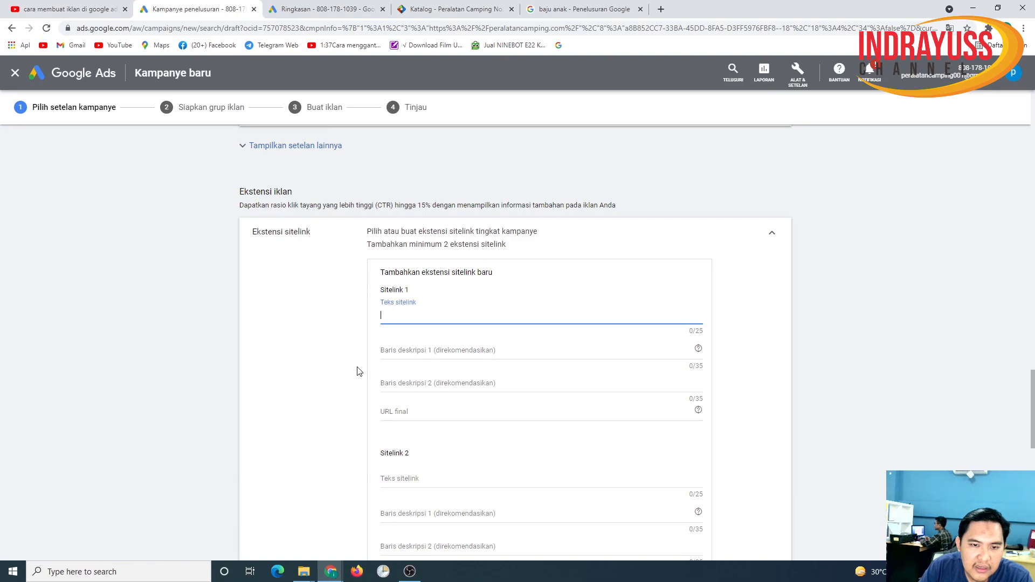
{"action": "scroll", "coordinate": [359, 371], "scroll_direction": "down", "scroll_amount": 1}
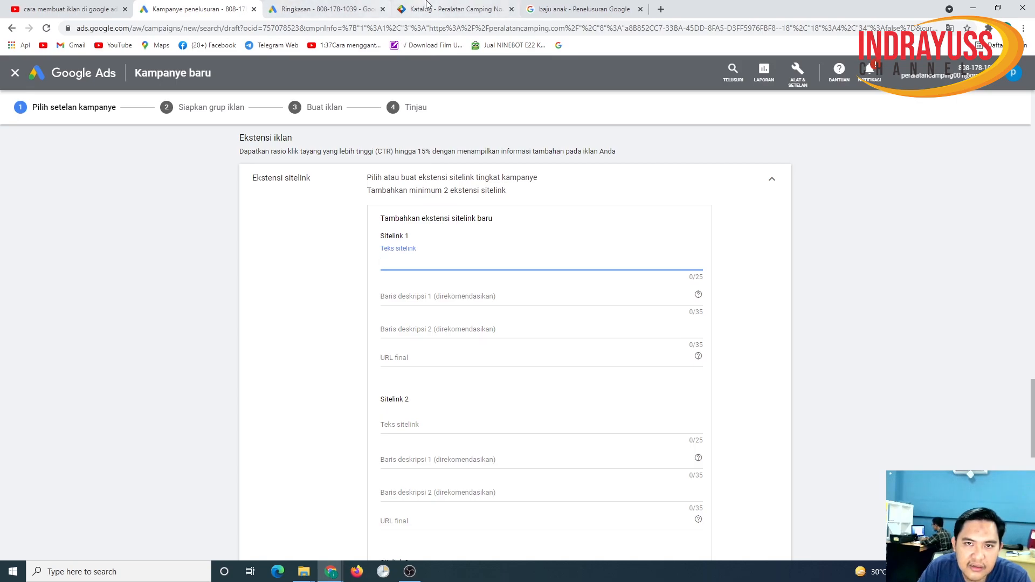
Look at the sitelinks under the ad in the "baju anak" Google results and return to the campaign settings.
{"action": "left_click", "coordinate": [455, 5]}
{"action": "left_click", "coordinate": [593, 9]}
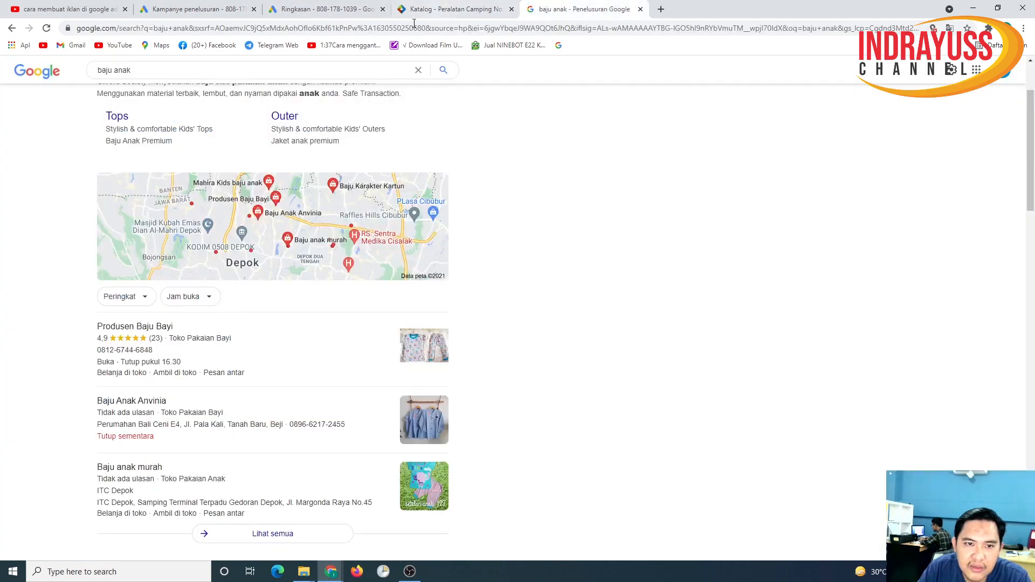
{"action": "scroll", "coordinate": [158, 176], "scroll_direction": "up", "scroll_amount": 2}
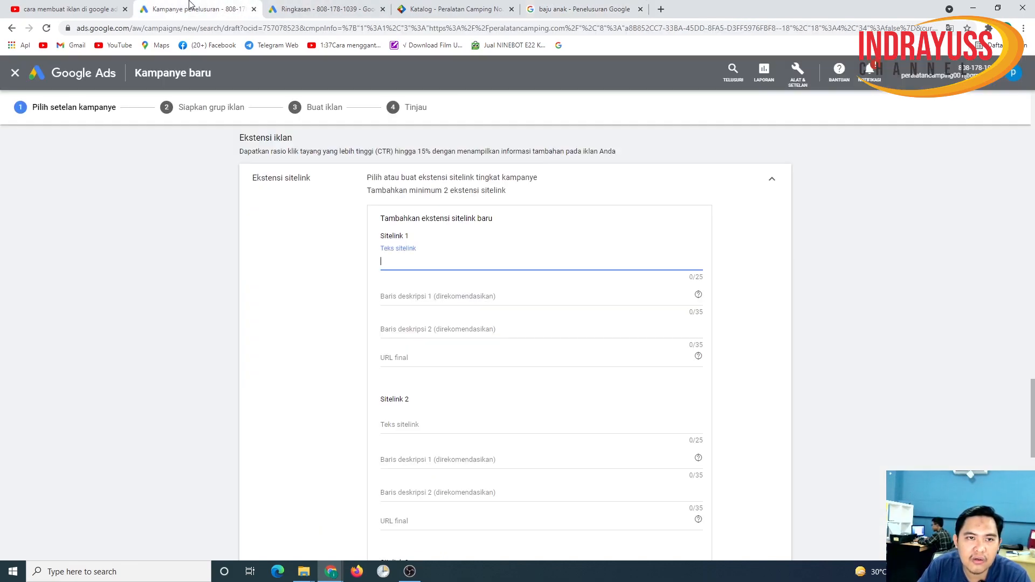
{"action": "left_click", "coordinate": [197, 9]}
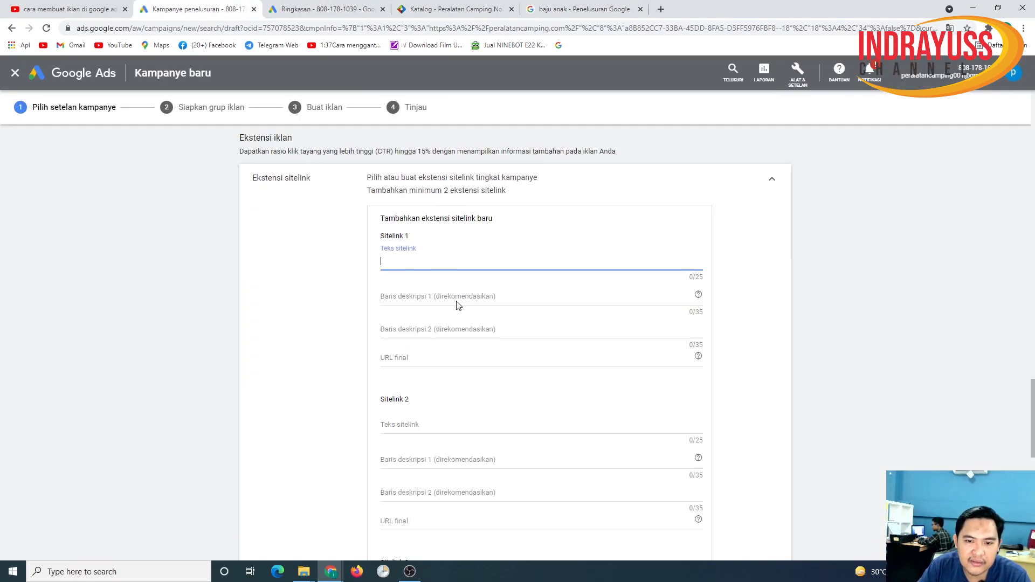
Collapse the Ekstensi sitelink section without adding sitelinks and expand Ekstensi info to view its text fields.
{"action": "left_click", "coordinate": [775, 182]}
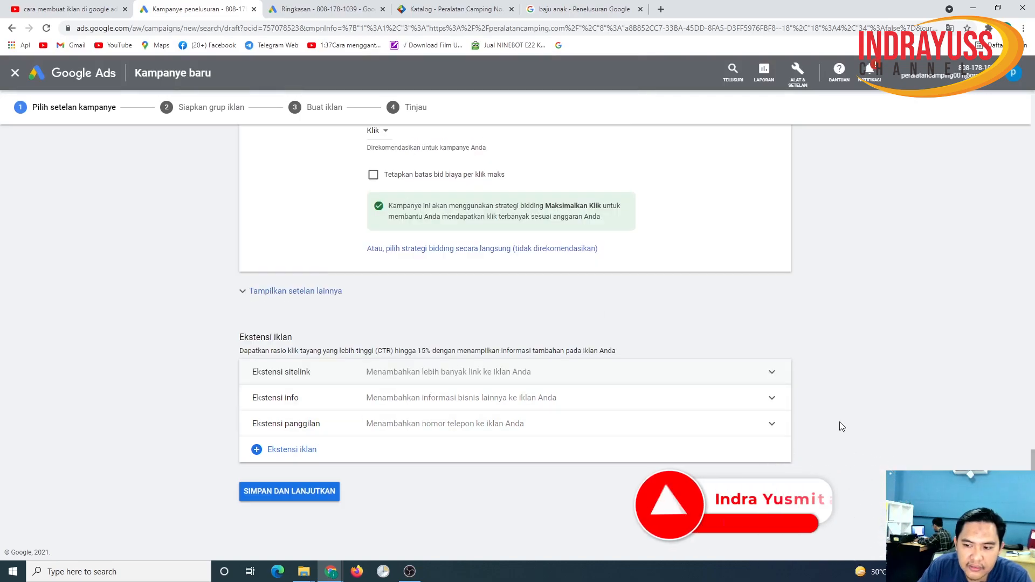
{"action": "left_click", "coordinate": [771, 399]}
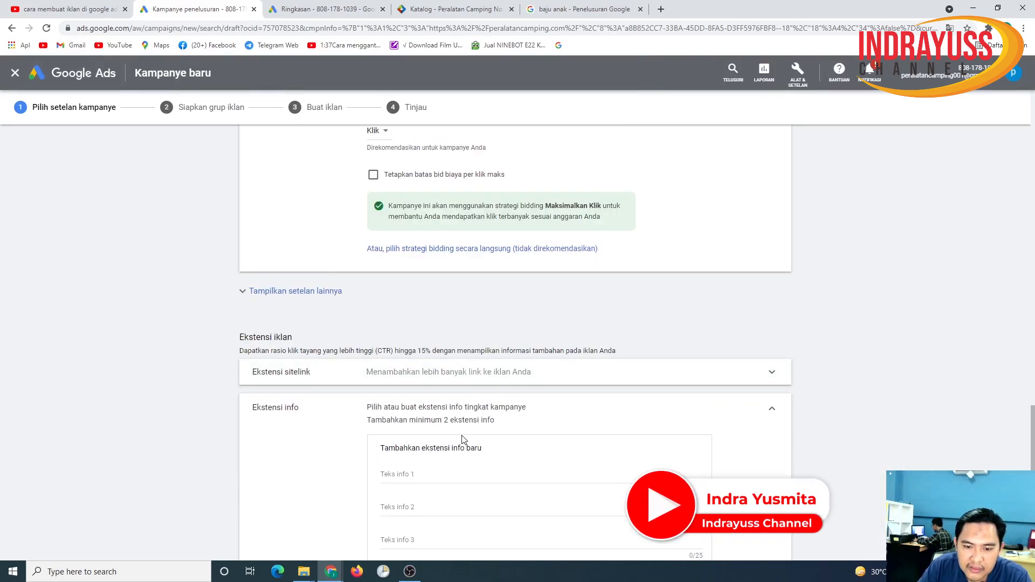
{"action": "scroll", "coordinate": [461, 440], "scroll_direction": "down", "scroll_amount": 5}
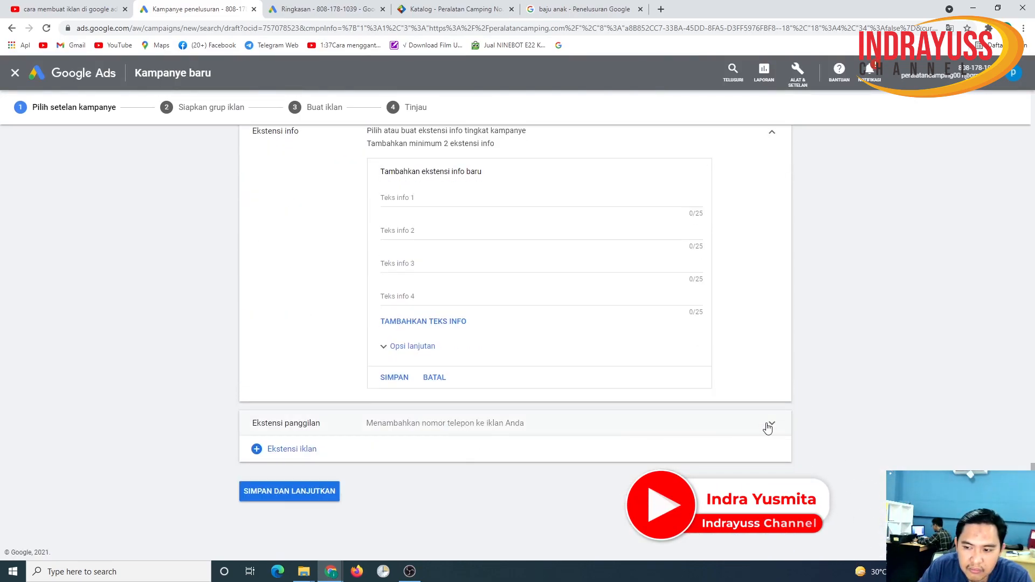
Add a call extension under Ekstensi panggilan with Indonesia as the country and the business phone number, and save it.
{"action": "left_click", "coordinate": [771, 425]}
{"action": "scroll", "coordinate": [568, 420], "scroll_direction": "down", "scroll_amount": 3}
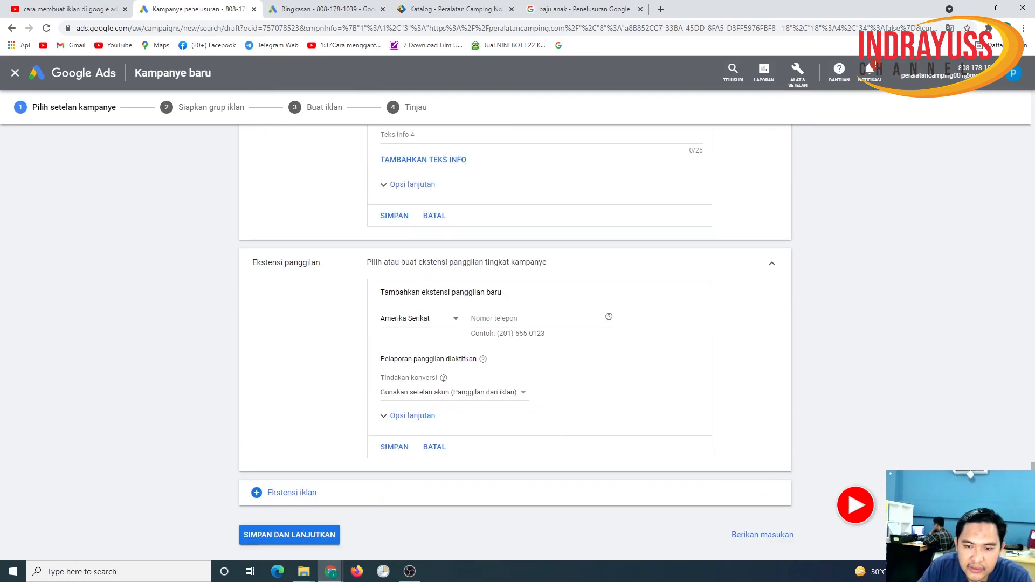
{"action": "left_click", "coordinate": [438, 322]}
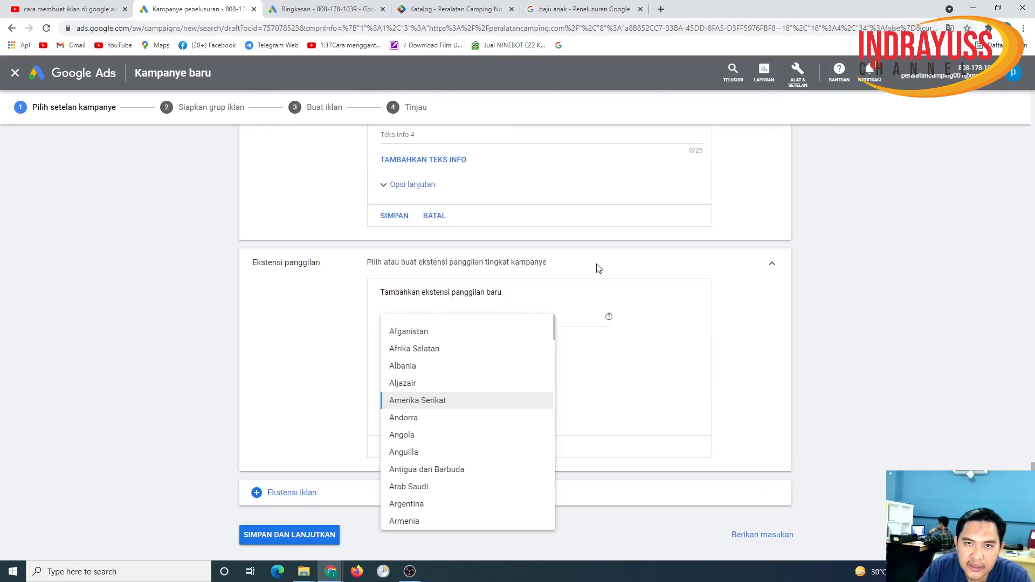
{"action": "left_click", "coordinate": [579, 9]}
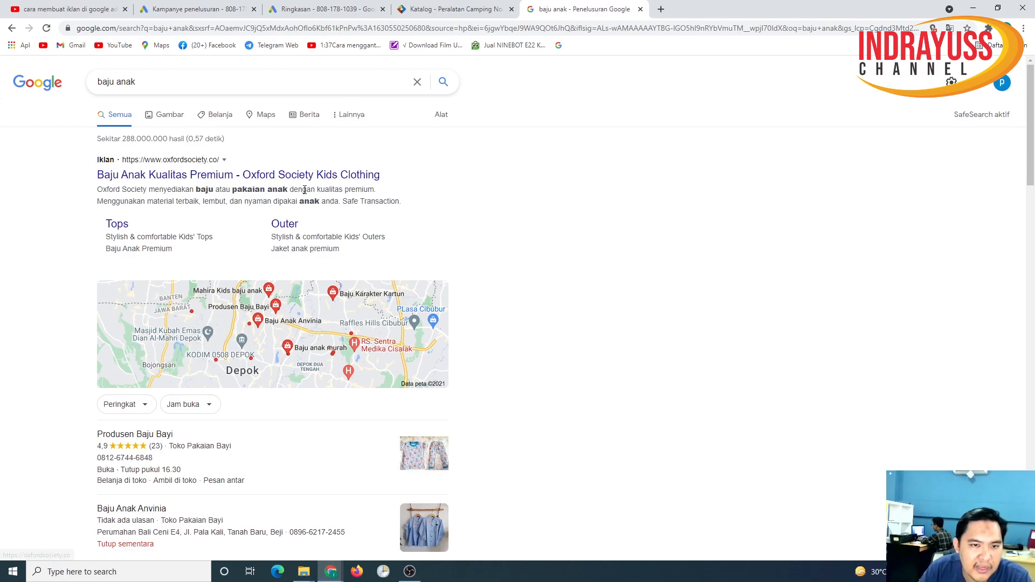
{"action": "left_click", "coordinate": [183, 9]}
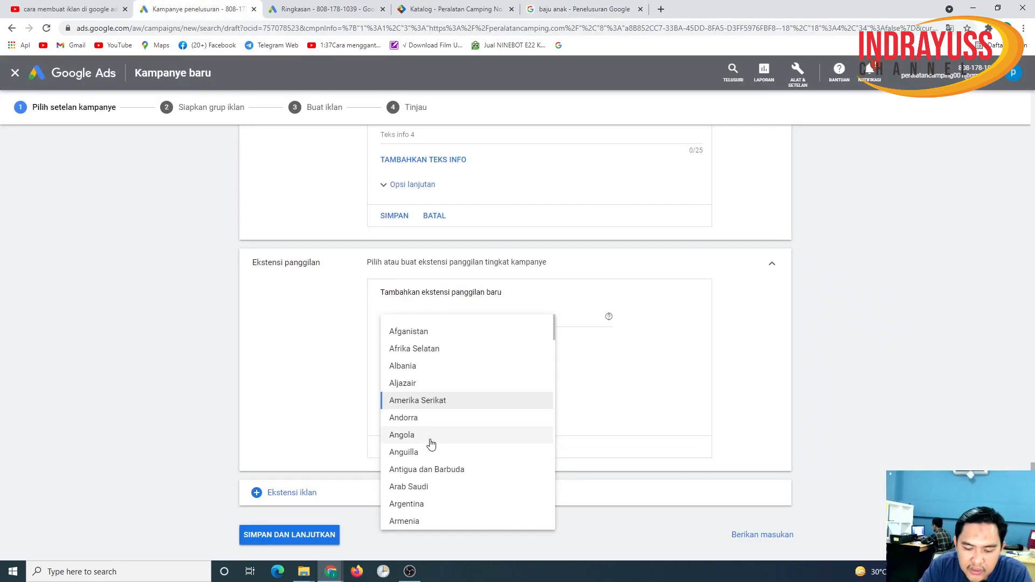
{"action": "scroll", "coordinate": [431, 443], "scroll_direction": "down", "scroll_amount": 20}
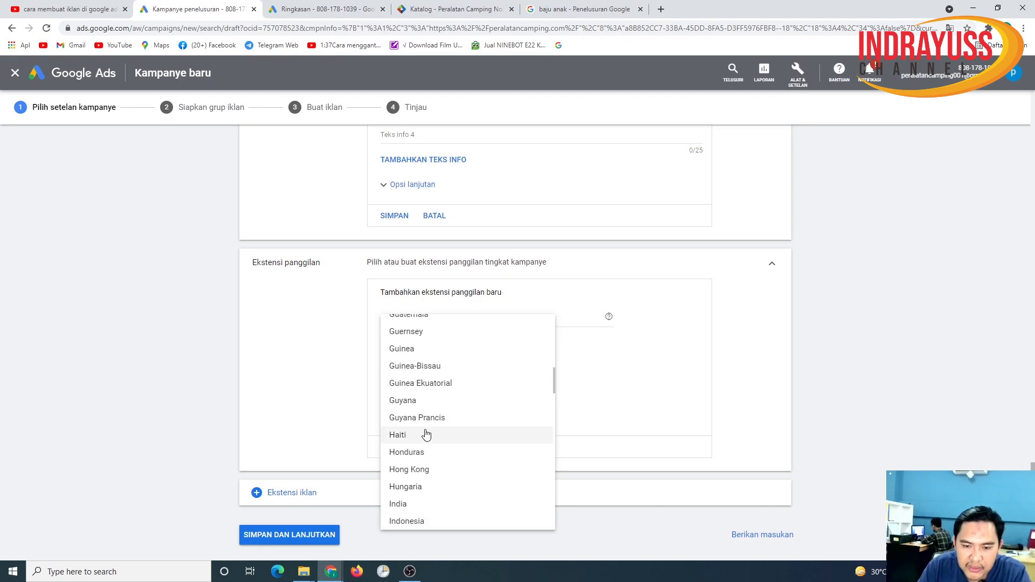
{"action": "left_click", "coordinate": [425, 521]}
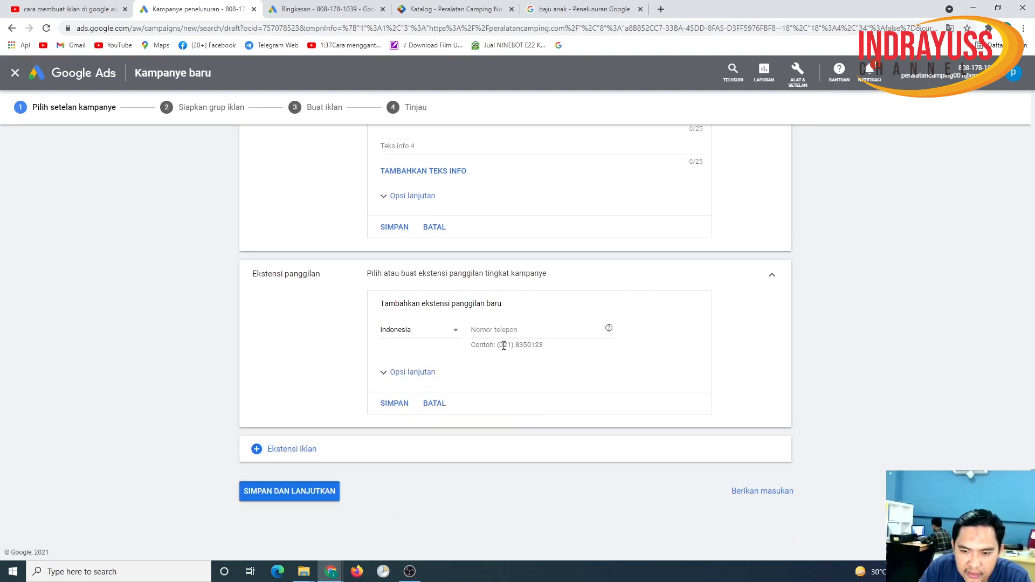
{"action": "left_click", "coordinate": [500, 332]}
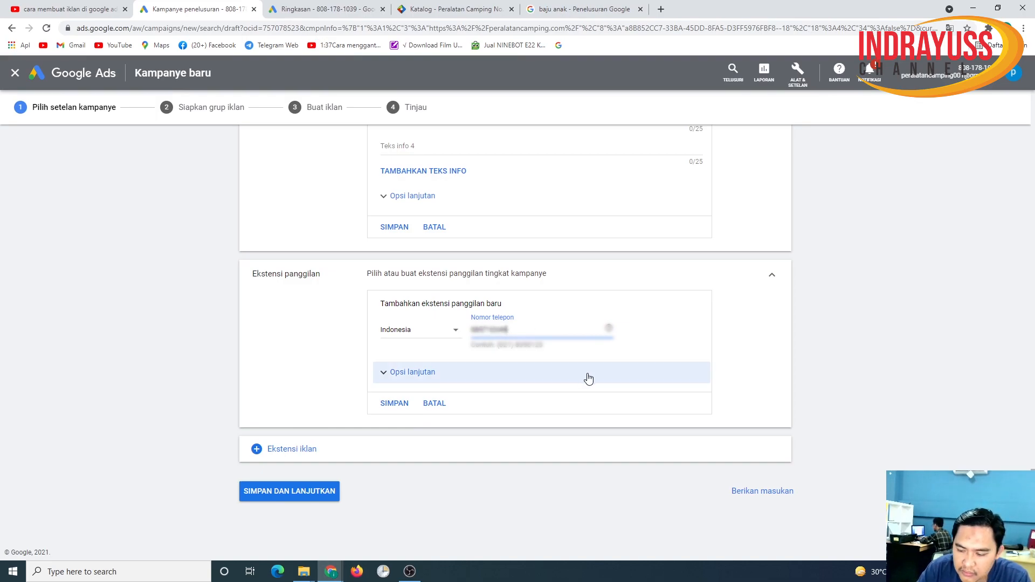
{"action": "left_click", "coordinate": [398, 409]}
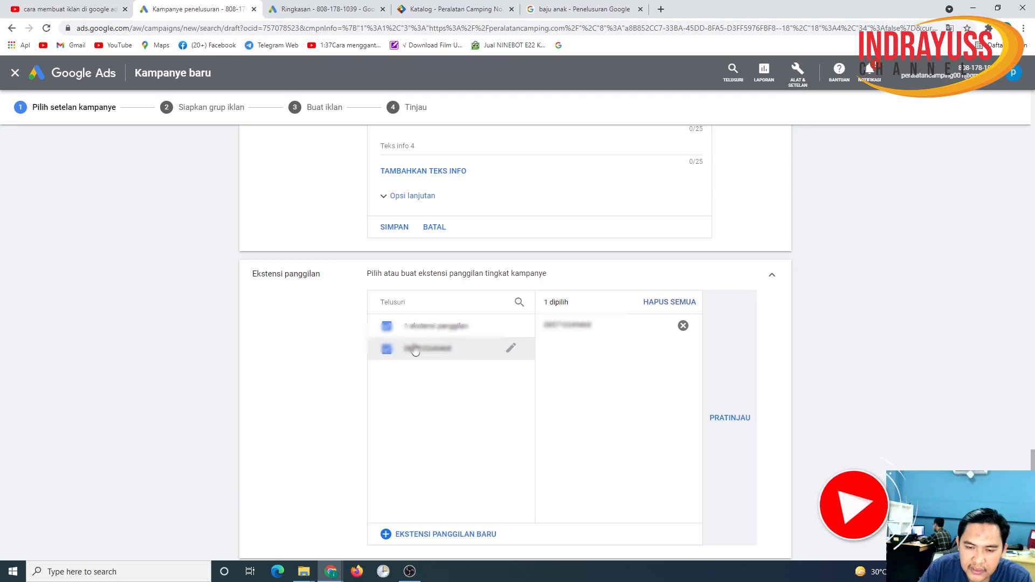
{"action": "scroll", "coordinate": [463, 372], "scroll_direction": "down", "scroll_amount": 3}
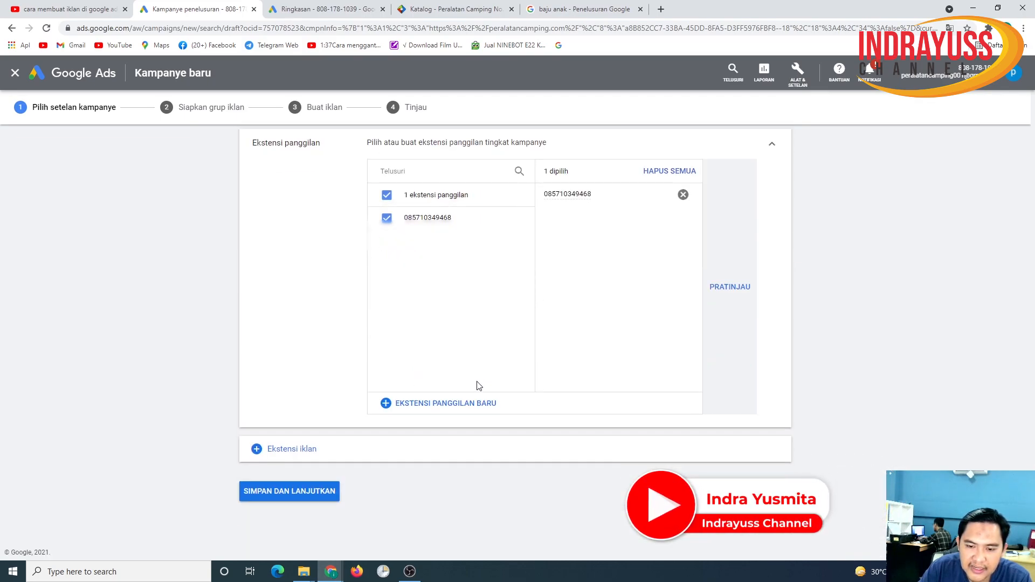
Check the additional ad extension types, then save the campaign settings and continue to the ad group setup.
{"action": "left_click", "coordinate": [270, 454]}
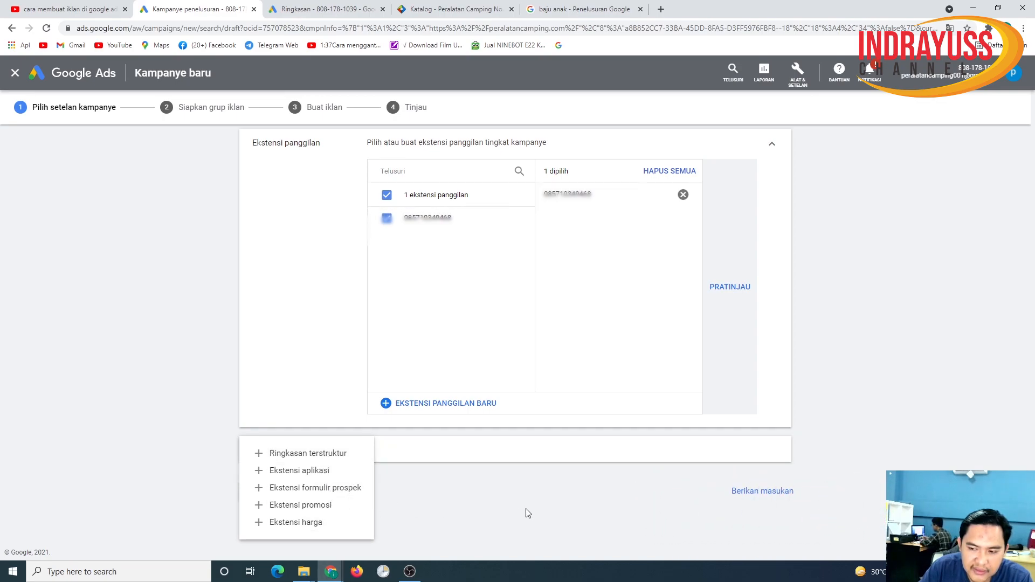
{"action": "left_click", "coordinate": [558, 509]}
{"action": "left_click", "coordinate": [281, 492]}
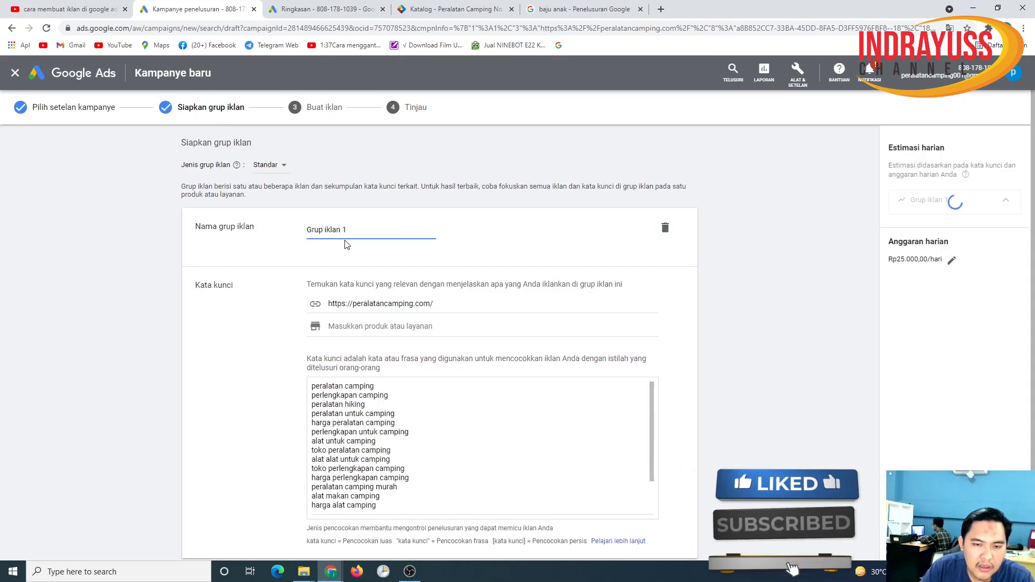
Go through the new keyword experience guide for the ad group and exit it.
{"action": "left_click_drag", "start_coordinate": [347, 229], "coordinate": [291, 238]}
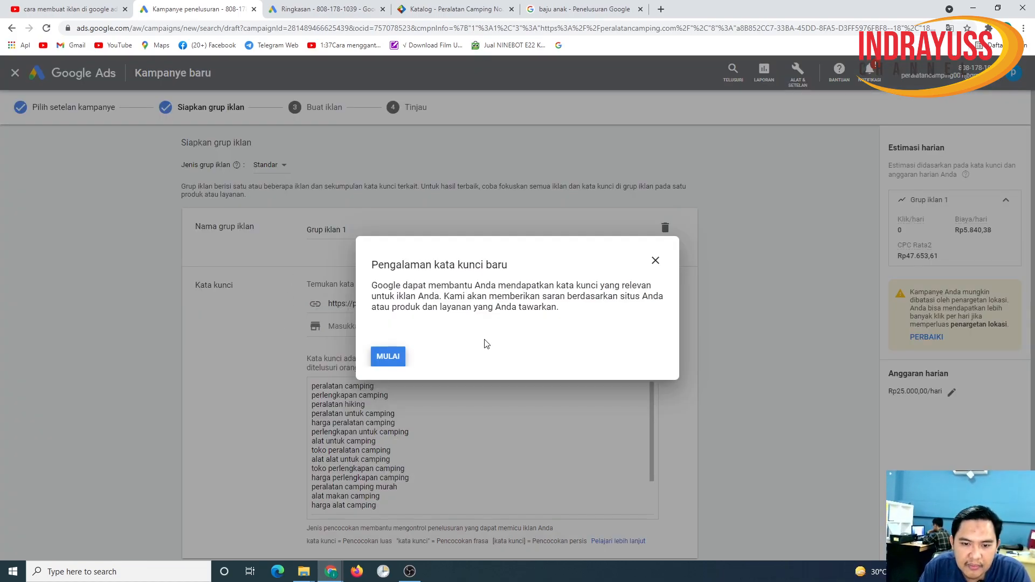
{"action": "left_click", "coordinate": [389, 356]}
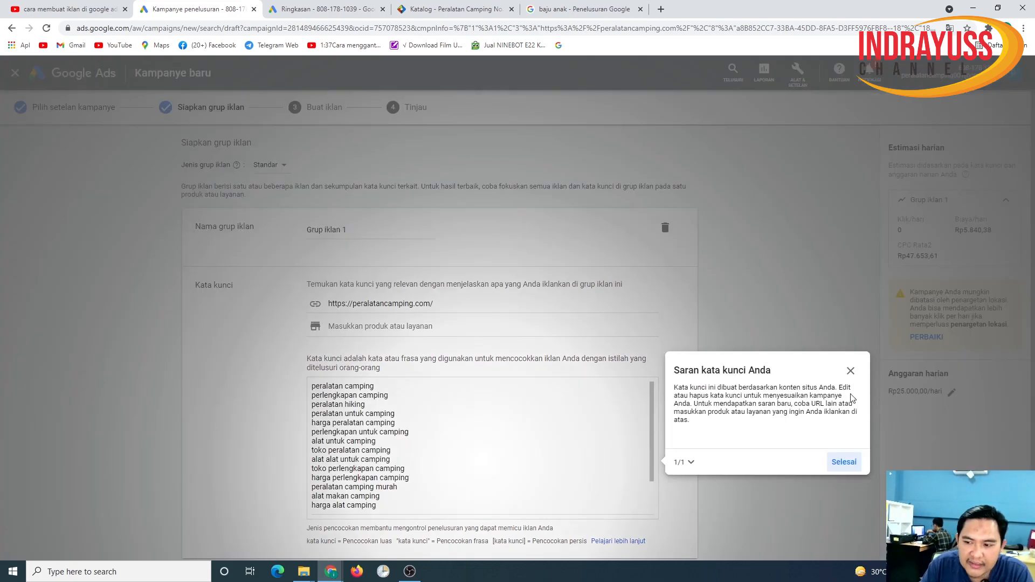
{"action": "left_click", "coordinate": [854, 463]}
{"action": "left_click", "coordinate": [589, 349]}
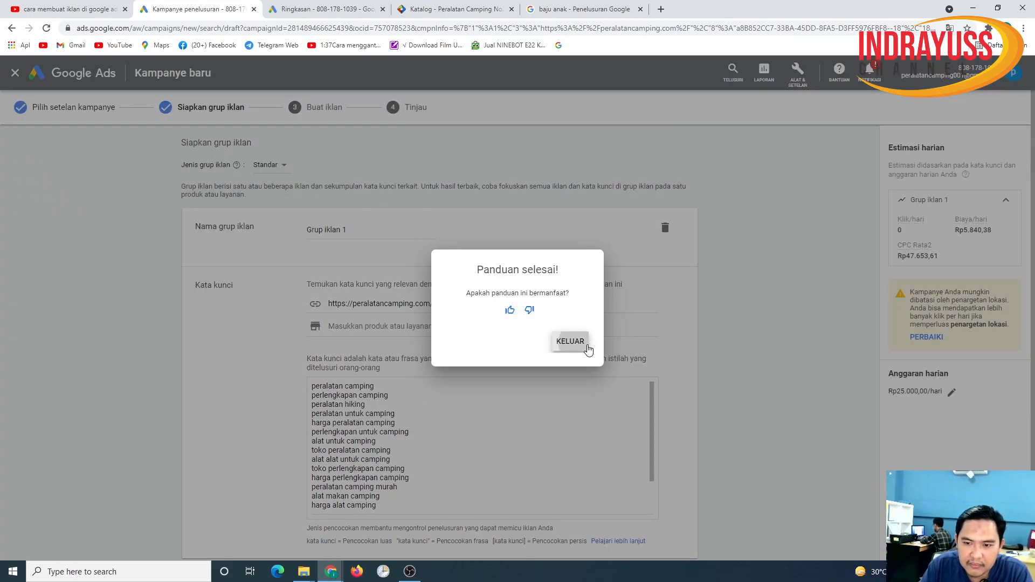
Name the ad group "Grup Peralatan kamping".
{"action": "left_click", "coordinate": [363, 234]}
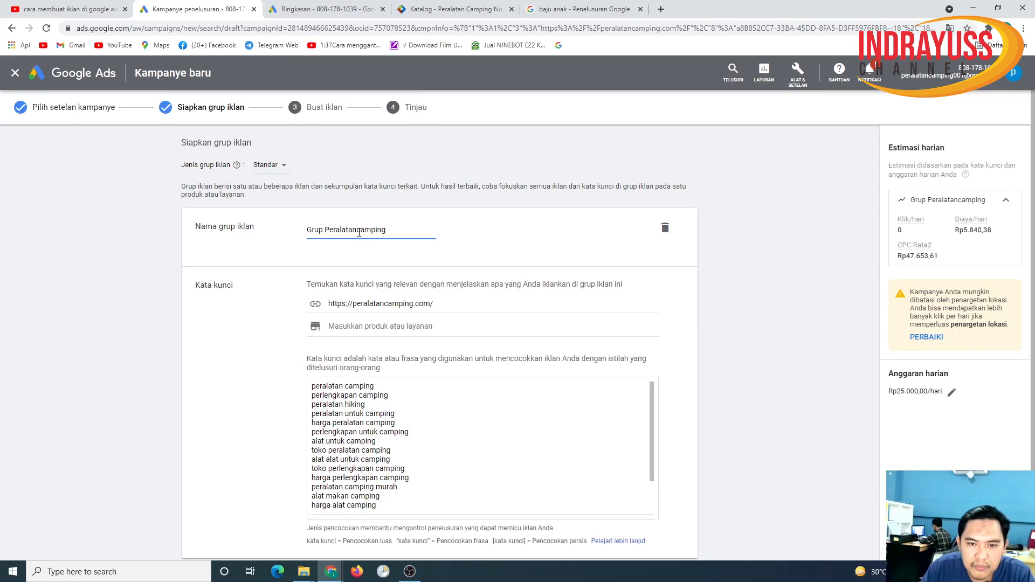
{"action": "left_click", "coordinate": [358, 231]}
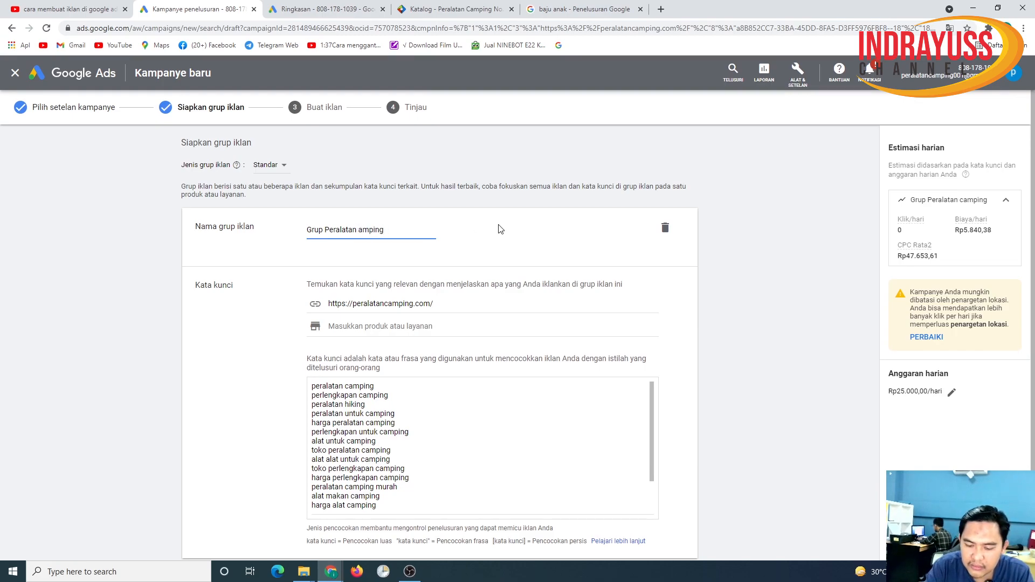
{"action": "type", "text": "k"}
Look over the suggested keywords and locate Keyword Planner among the planning tools, without leaving the ad group setup.
{"action": "scroll", "coordinate": [431, 443], "scroll_direction": "down", "scroll_amount": 2}
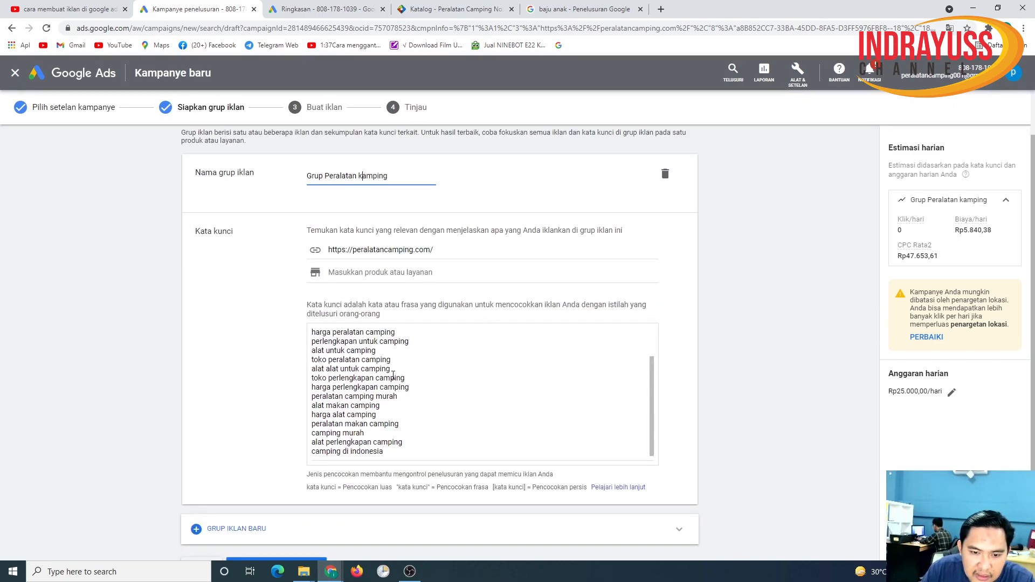
{"action": "scroll", "coordinate": [391, 396], "scroll_direction": "up", "scroll_amount": 3}
{"action": "left_click", "coordinate": [325, 390]}
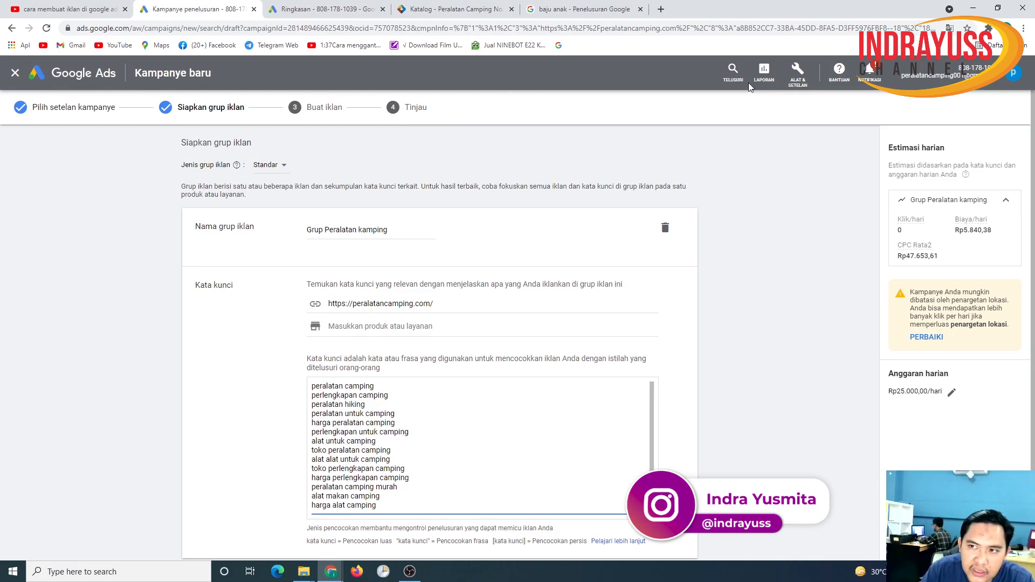
{"action": "left_click", "coordinate": [761, 78]}
{"action": "left_click", "coordinate": [799, 82]}
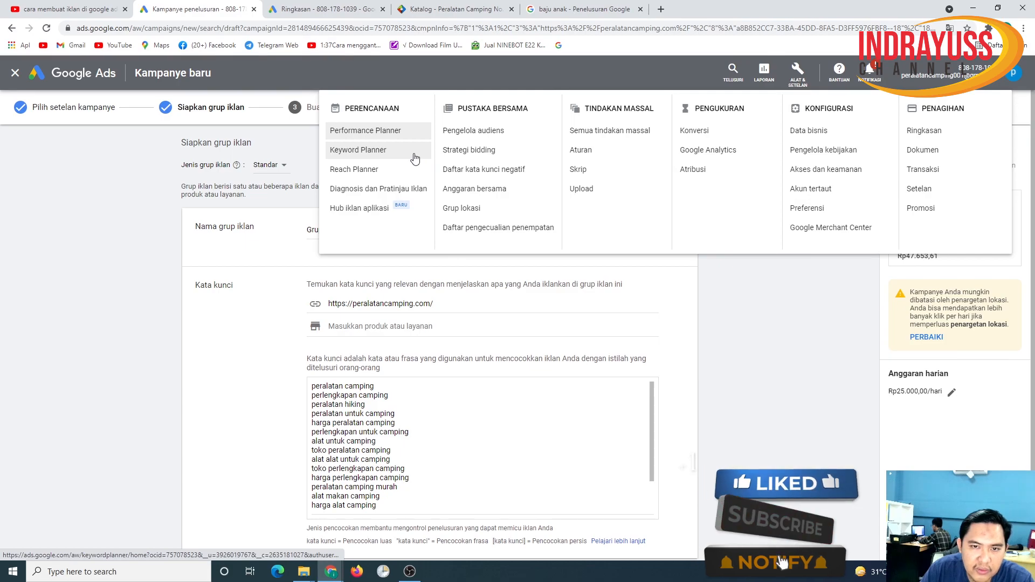
{"action": "left_click", "coordinate": [376, 450]}
Review the ad group's full keyword list, the new ad group option and the ad group type.
{"action": "scroll", "coordinate": [374, 426], "scroll_direction": "down", "scroll_amount": 4}
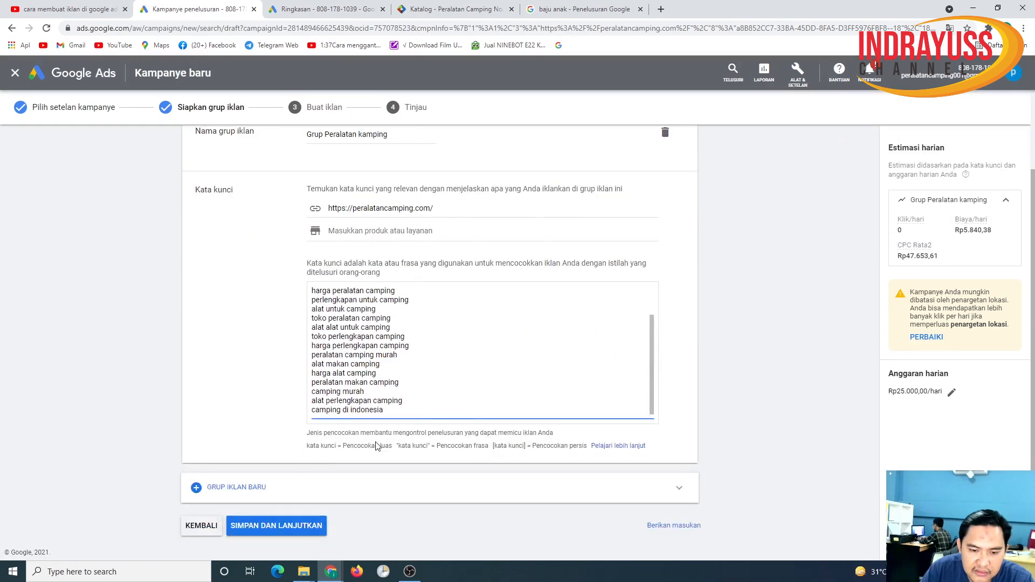
{"action": "scroll", "coordinate": [372, 330], "scroll_direction": "up", "scroll_amount": 4}
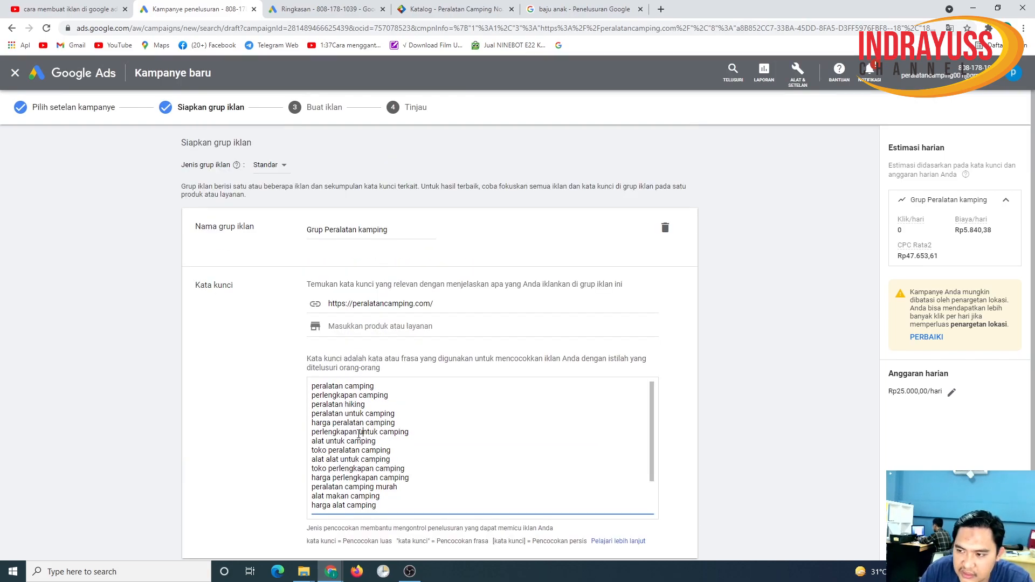
{"action": "scroll", "coordinate": [359, 433], "scroll_direction": "down", "scroll_amount": 4}
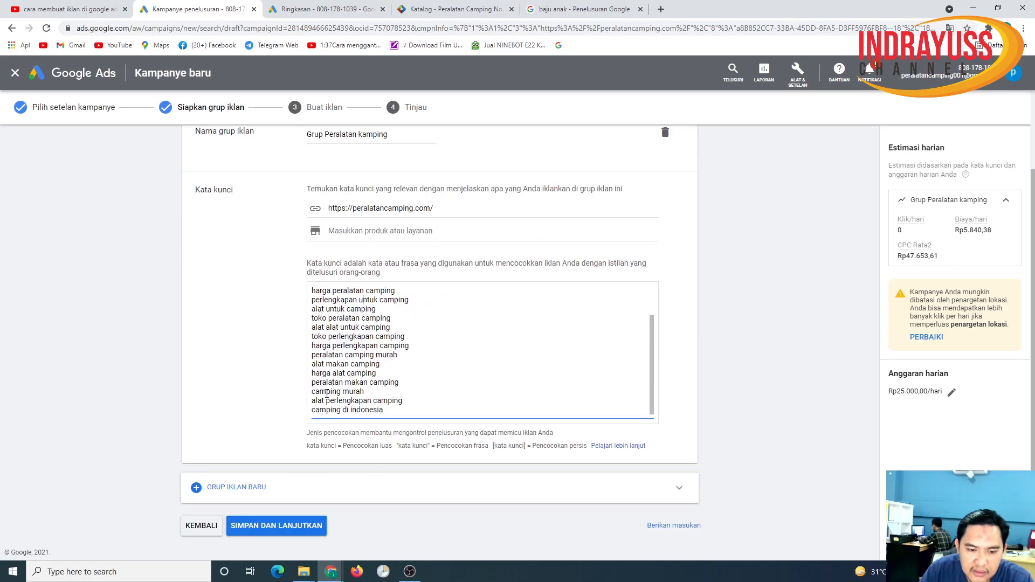
{"action": "scroll", "coordinate": [340, 322], "scroll_direction": "up", "scroll_amount": 5}
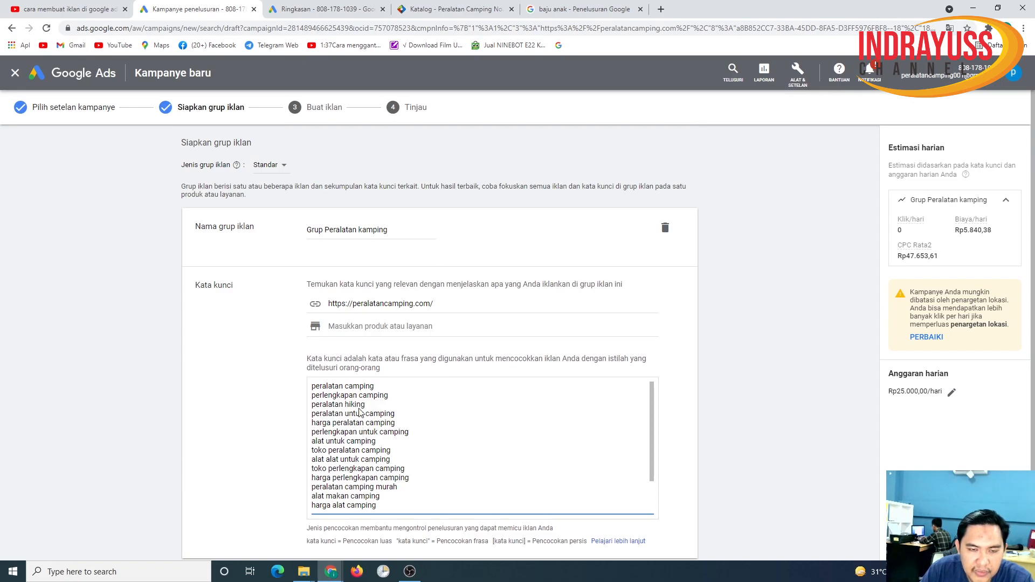
{"action": "scroll", "coordinate": [360, 412], "scroll_direction": "down", "scroll_amount": 1}
{"action": "scroll", "coordinate": [407, 392], "scroll_direction": "down", "scroll_amount": 2}
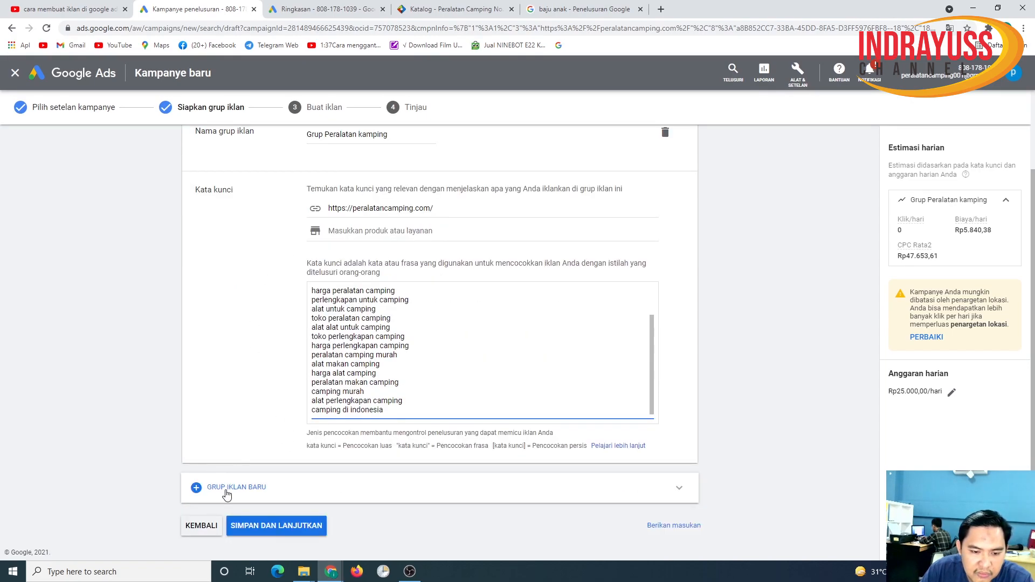
{"action": "scroll", "coordinate": [294, 350], "scroll_direction": "up", "scroll_amount": 2}
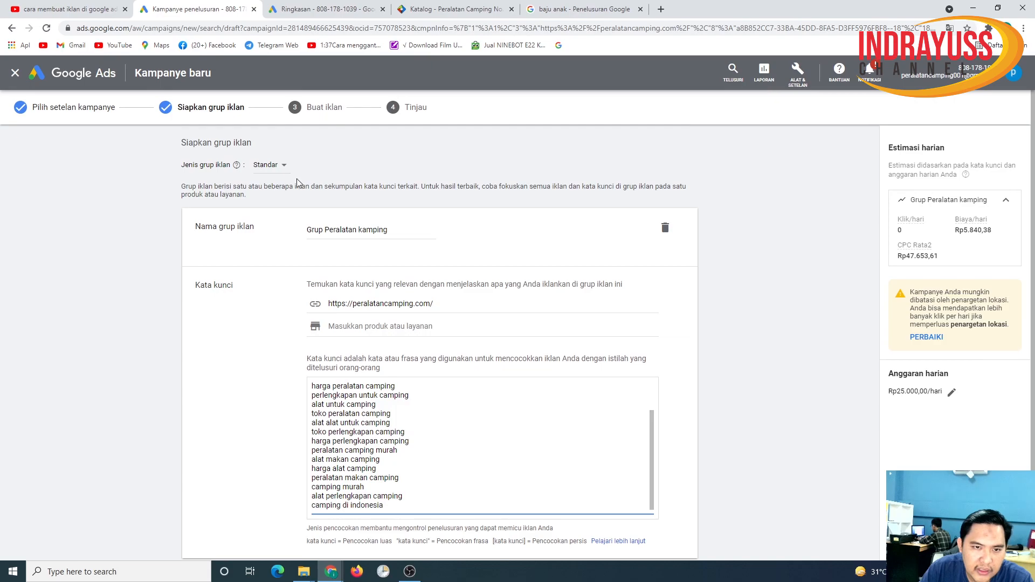
{"action": "scroll", "coordinate": [623, 309], "scroll_direction": "down", "scroll_amount": 2}
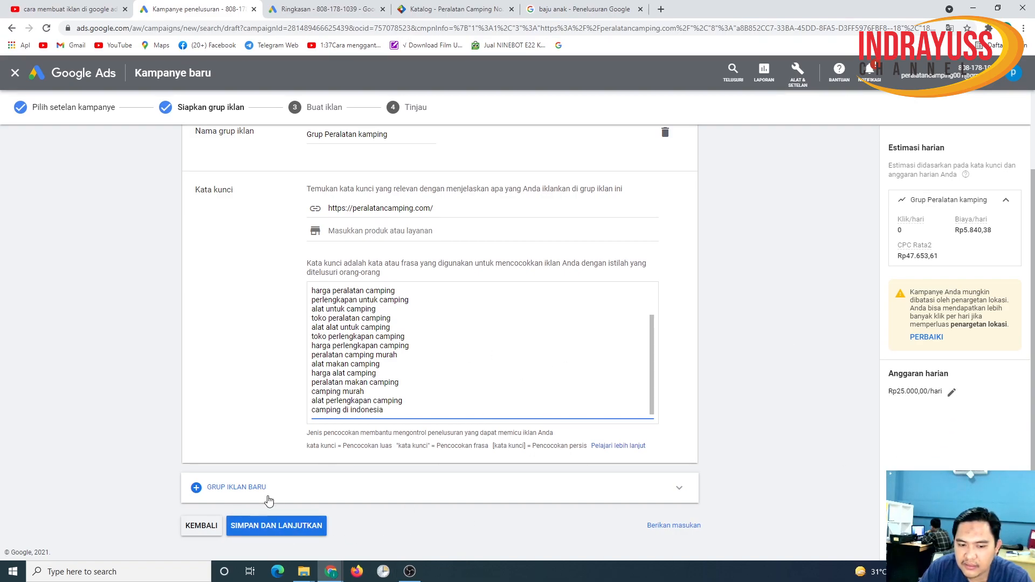
Save the ad group with its suggested keywords and view the suggested headline keywords for the responsive search ad.
{"action": "left_click", "coordinate": [307, 534]}
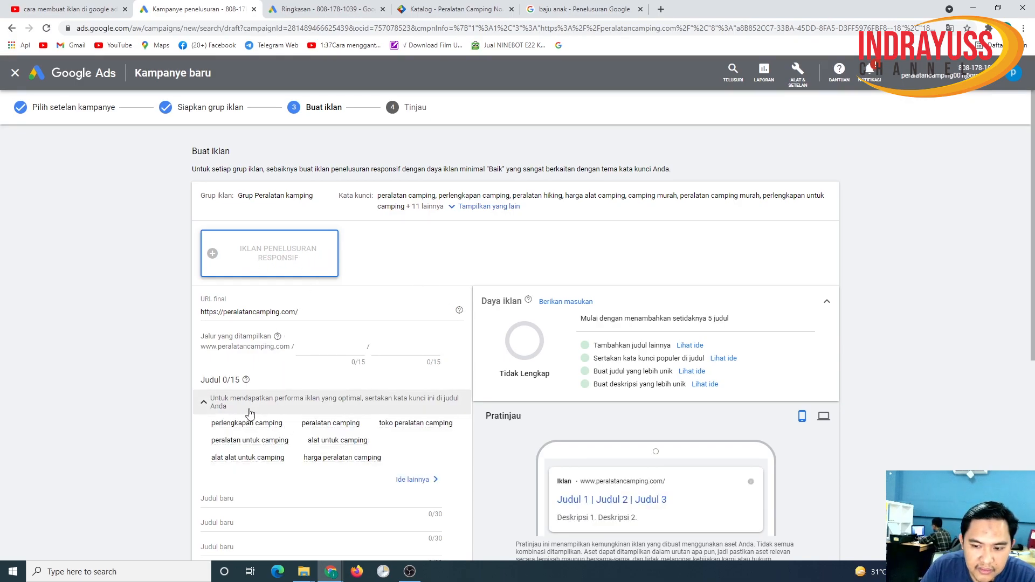
{"action": "scroll", "coordinate": [262, 413], "scroll_direction": "down", "scroll_amount": 2}
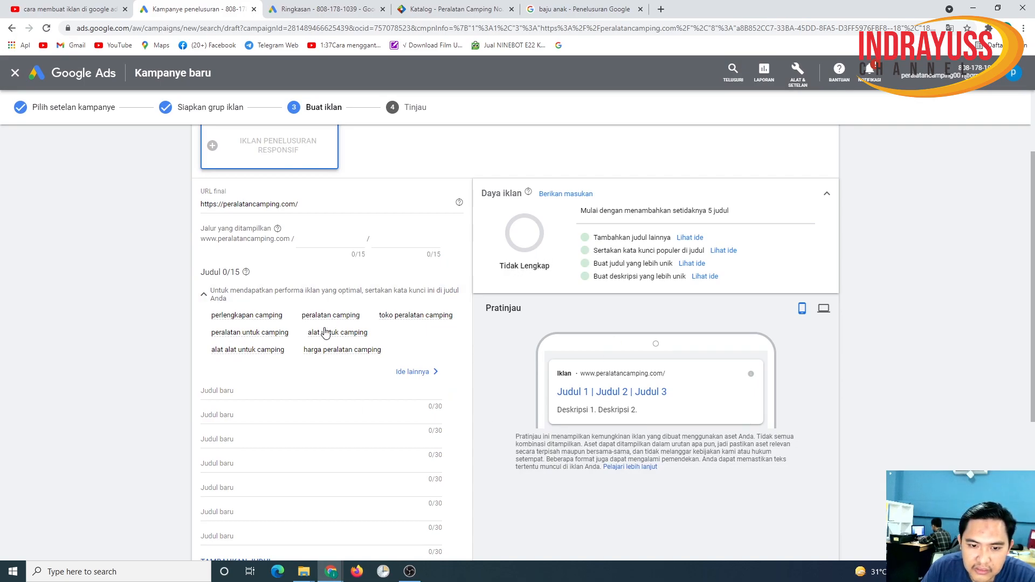
{"action": "mouse_move", "coordinate": [247, 332]}
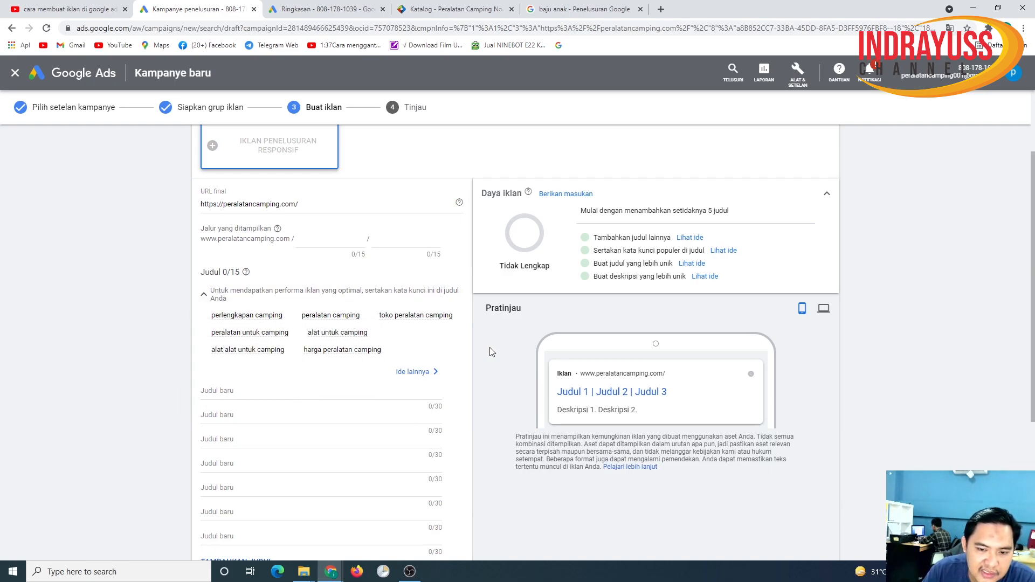
Search Google for "peralatan kamping", switch to the suggested spelling "peralatan camping", and look through the result titles and descriptions.
{"action": "scroll", "coordinate": [425, 348], "scroll_direction": "down", "scroll_amount": 4}
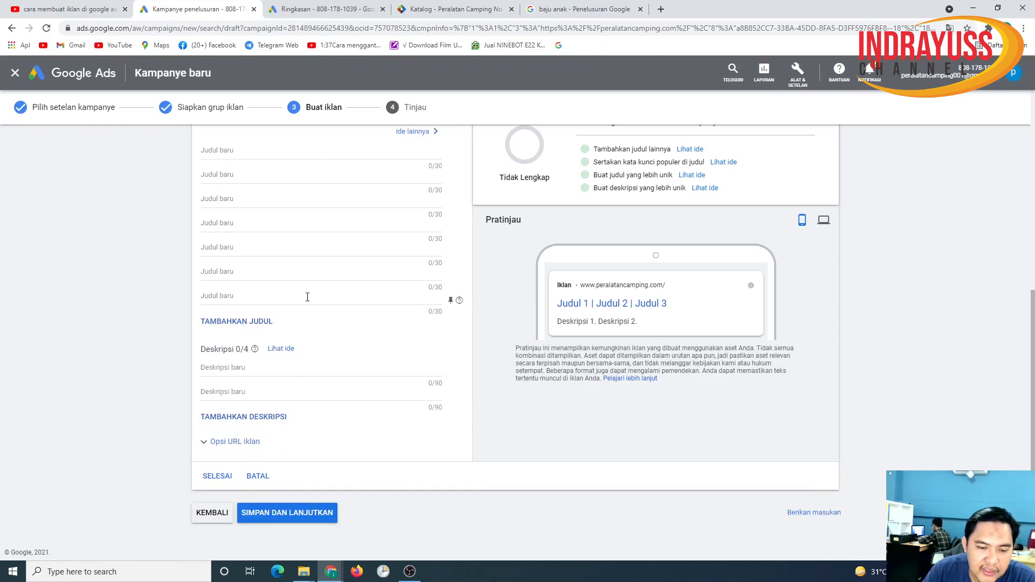
{"action": "scroll", "coordinate": [305, 297], "scroll_direction": "up", "scroll_amount": 4}
{"action": "left_click", "coordinate": [540, 6]}
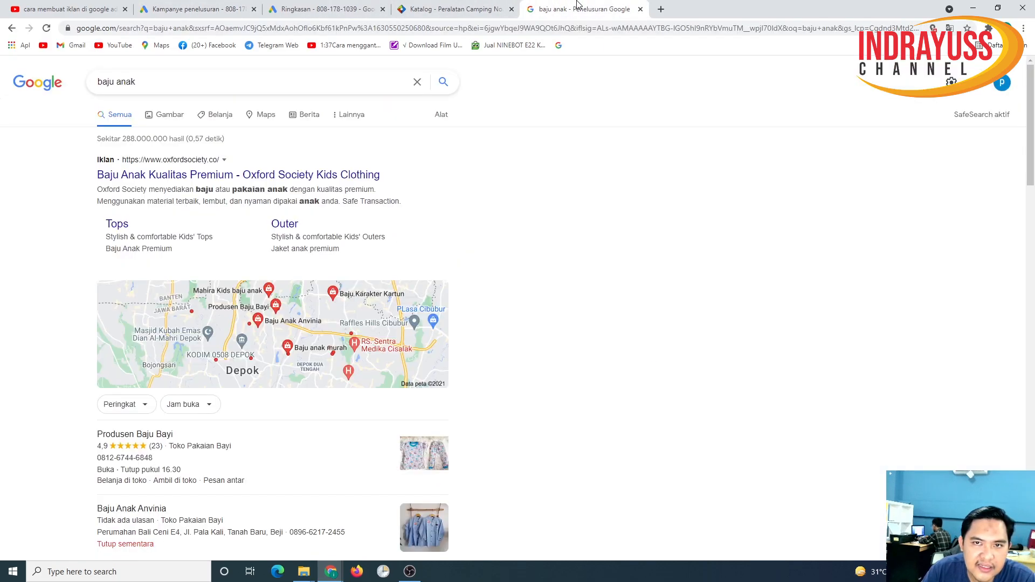
{"action": "left_click_drag", "start_coordinate": [157, 82], "coordinate": [2, 49]}
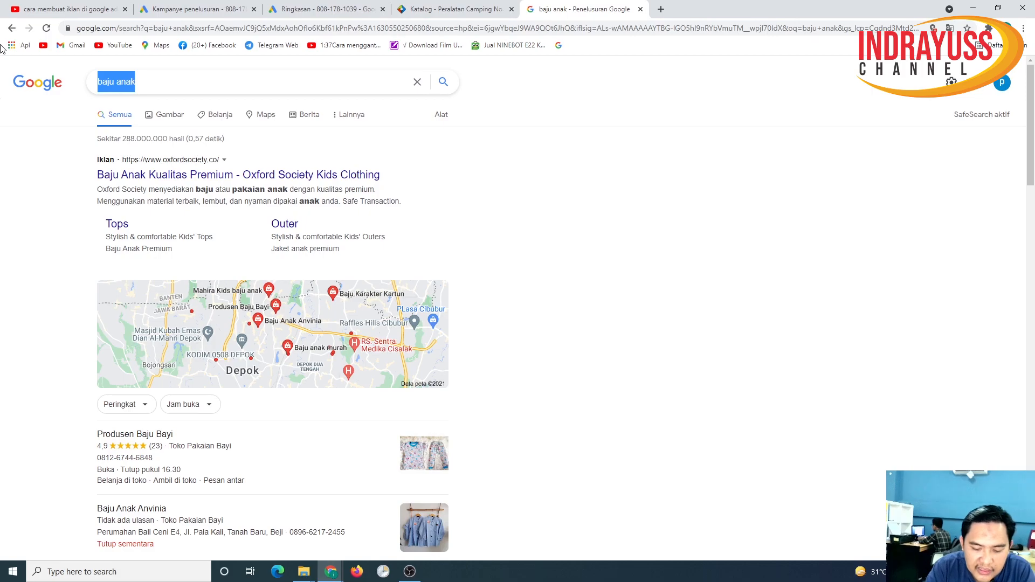
{"action": "type", "text": "peralatan kamping"}
{"action": "key", "text": "Return"}
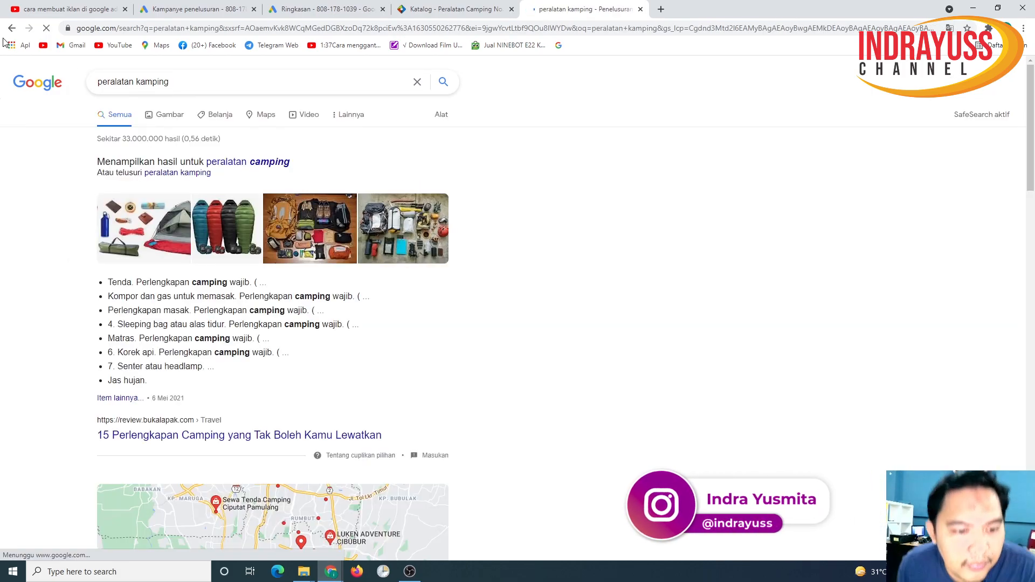
{"action": "left_click", "coordinate": [252, 164]}
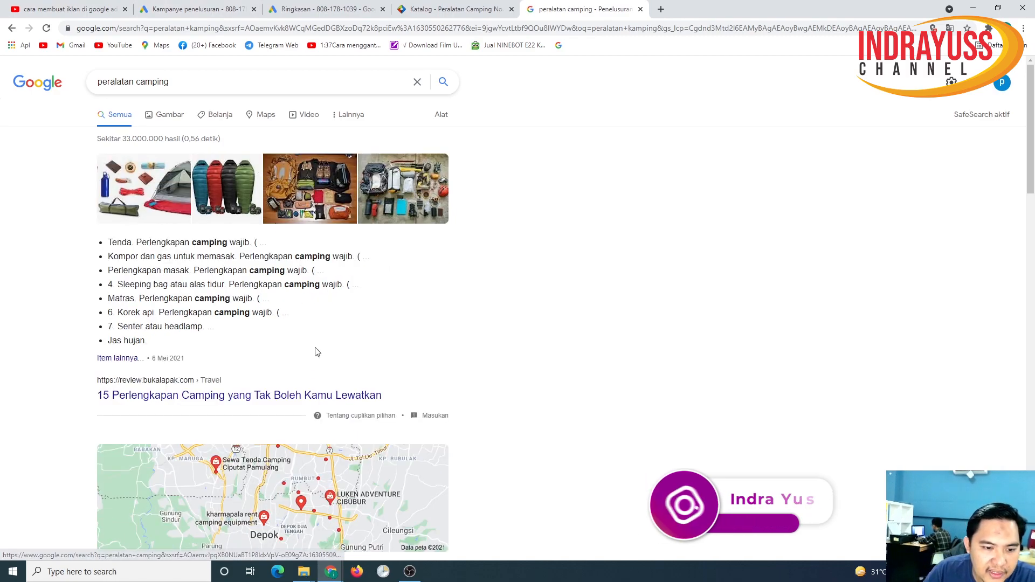
{"action": "scroll", "coordinate": [317, 352], "scroll_direction": "down", "scroll_amount": 10}
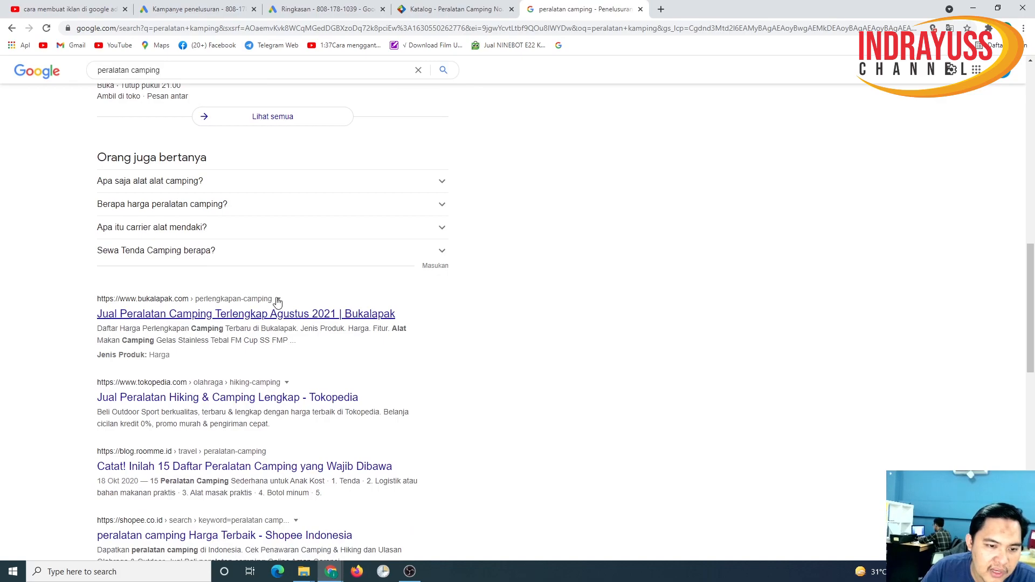
{"action": "scroll", "coordinate": [279, 245], "scroll_direction": "up", "scroll_amount": 10}
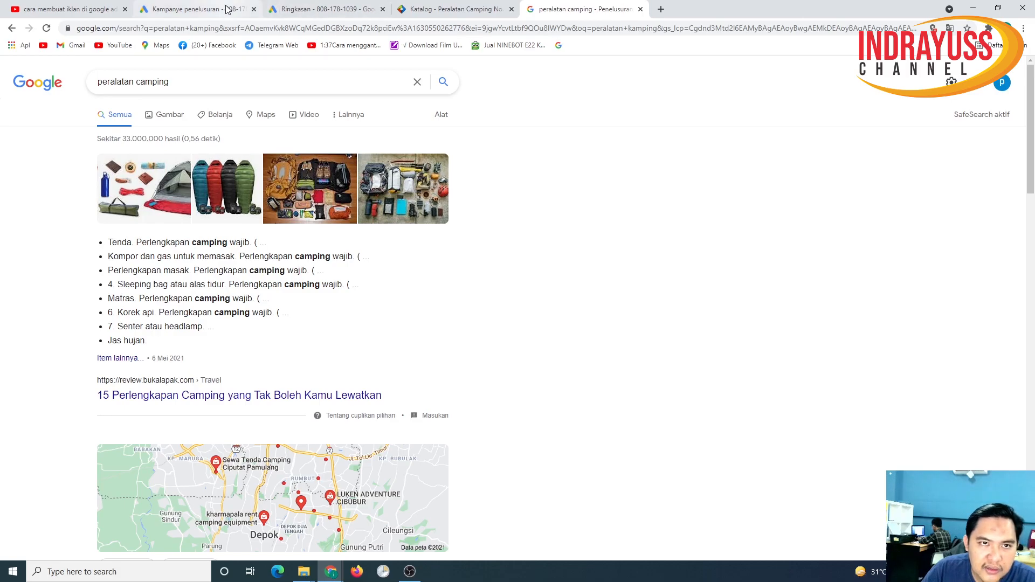
{"action": "scroll", "coordinate": [259, 334], "scroll_direction": "down", "scroll_amount": 10}
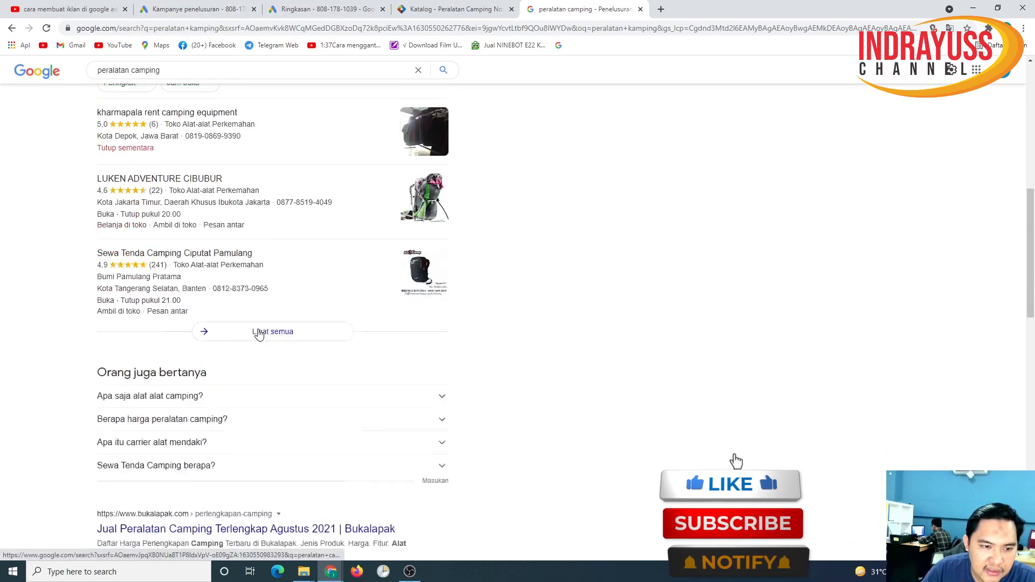
{"action": "scroll", "coordinate": [202, 361], "scroll_direction": "down", "scroll_amount": 3}
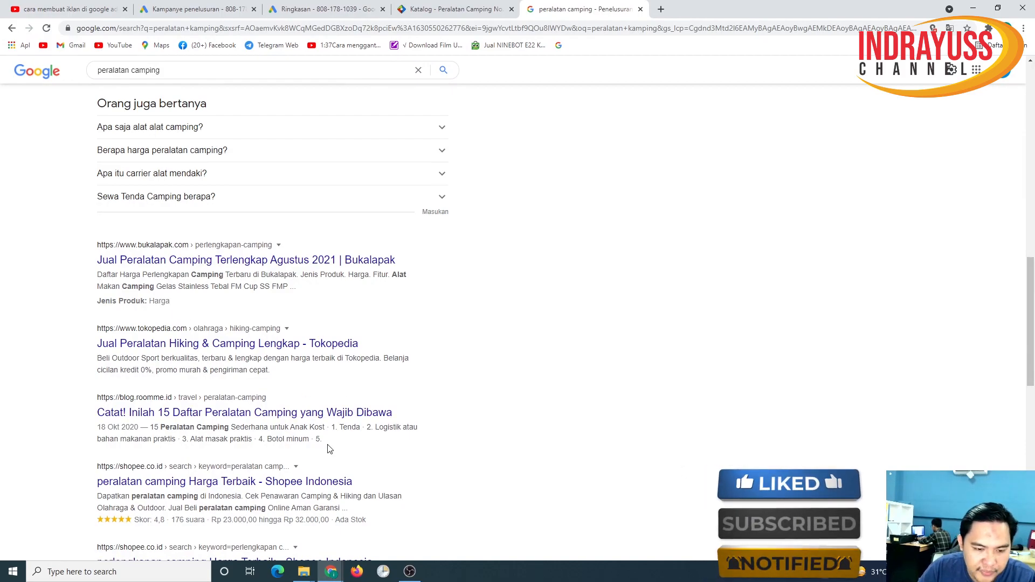
{"action": "scroll", "coordinate": [487, 344], "scroll_direction": "up", "scroll_amount": 12}
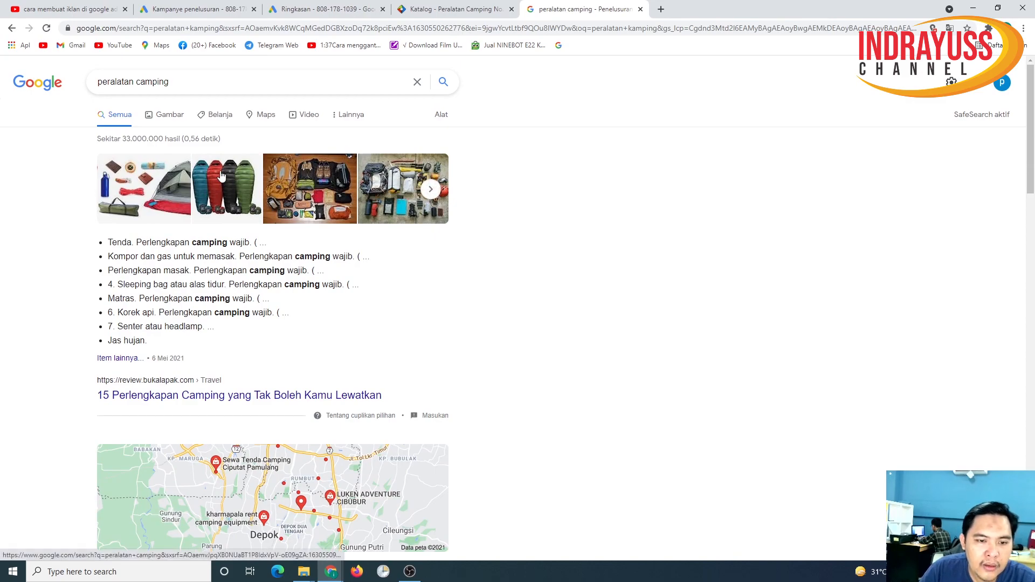
Back in the Google Ads draft, enter the first three headlines: "Peralatan Kamping", "Toko Kamping Terpercaya" and "Harga Peralatan Camping".
{"action": "left_click", "coordinate": [229, 10]}
{"action": "left_click", "coordinate": [282, 366]}
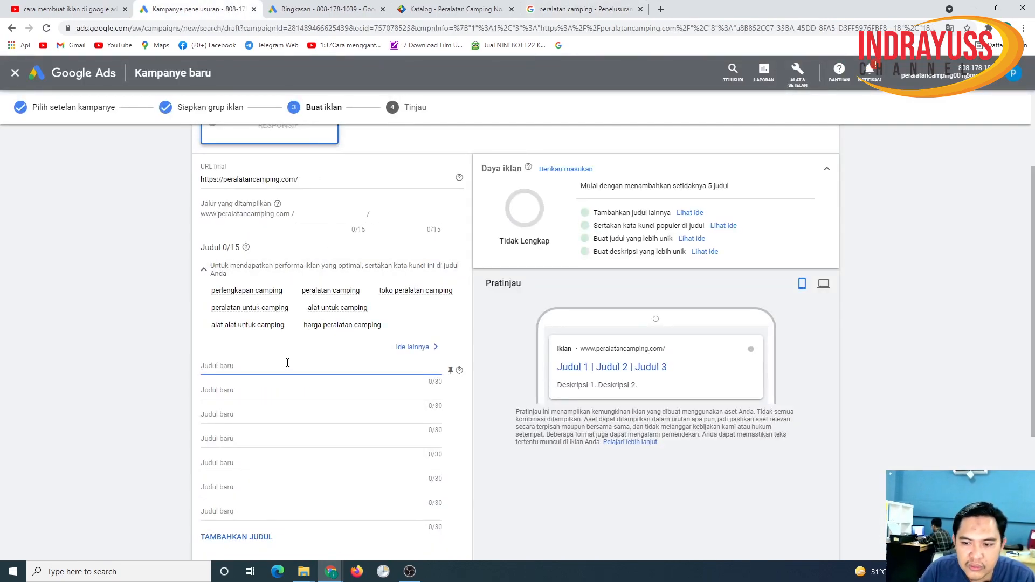
{"action": "type", "text": "Peralatan Kamping"}
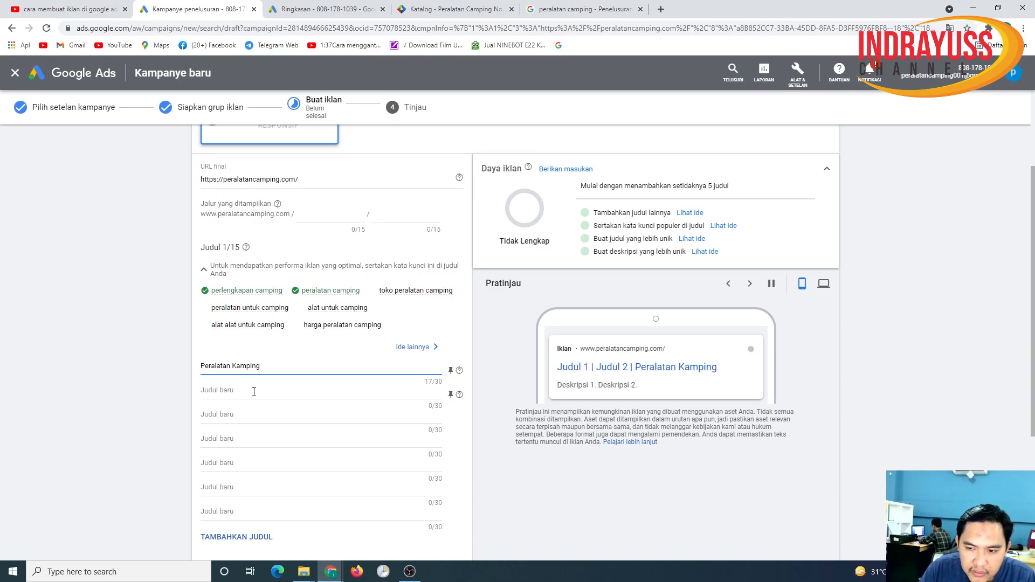
{"action": "left_click", "coordinate": [254, 392]}
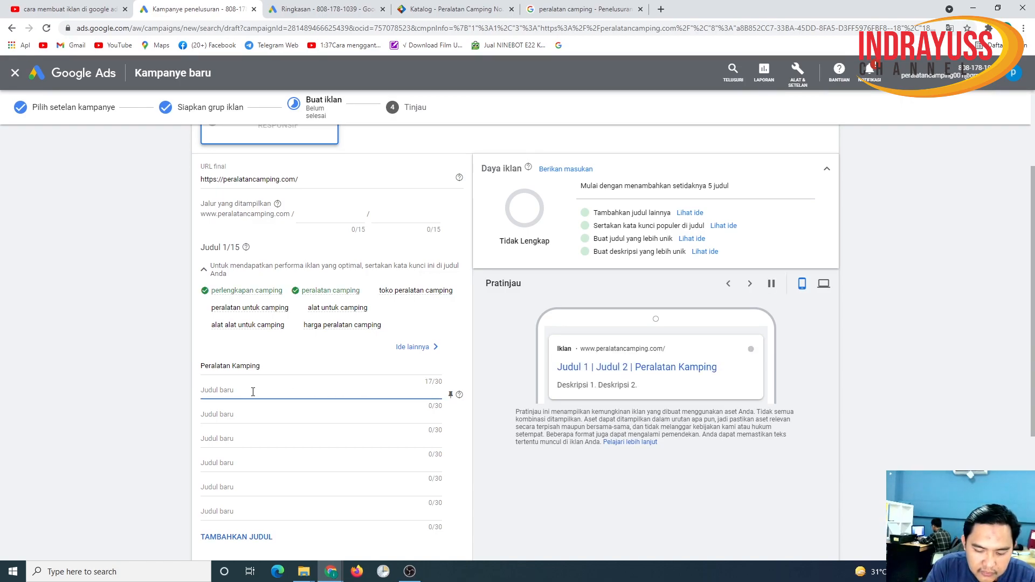
{"action": "type", "text": "Toko Kamping"}
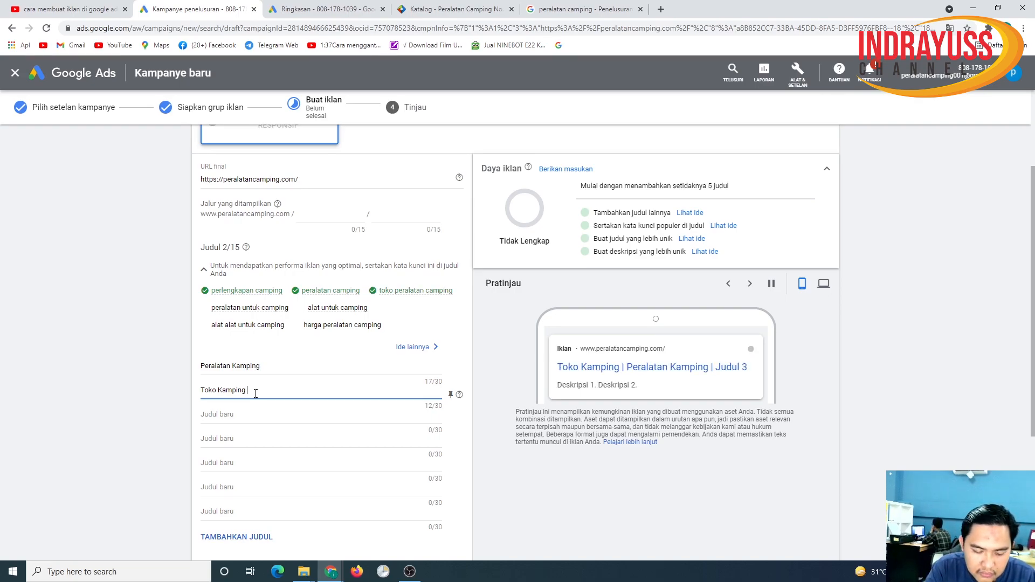
{"action": "type", "text": "rcaya"}
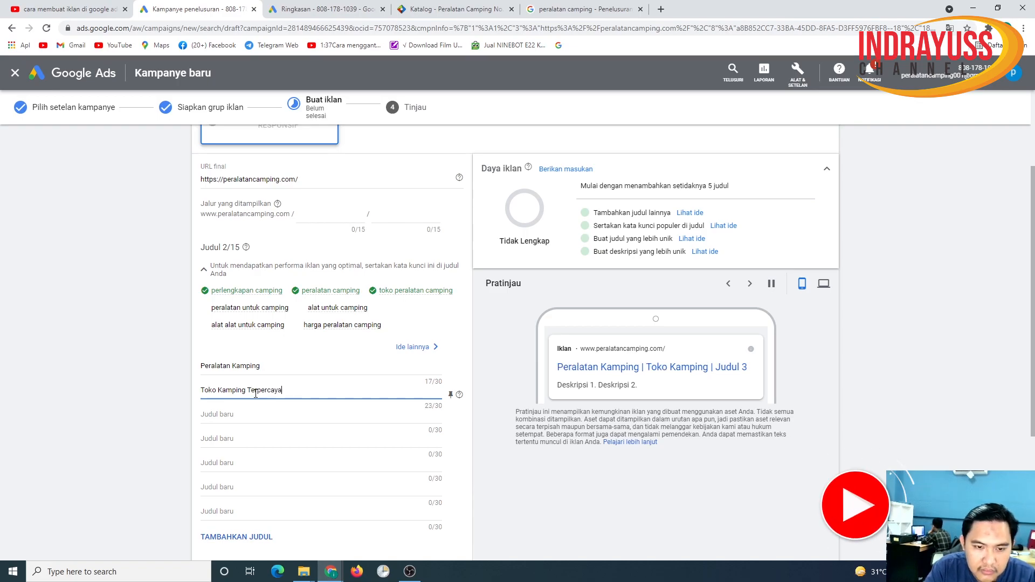
{"action": "left_click", "coordinate": [254, 414]}
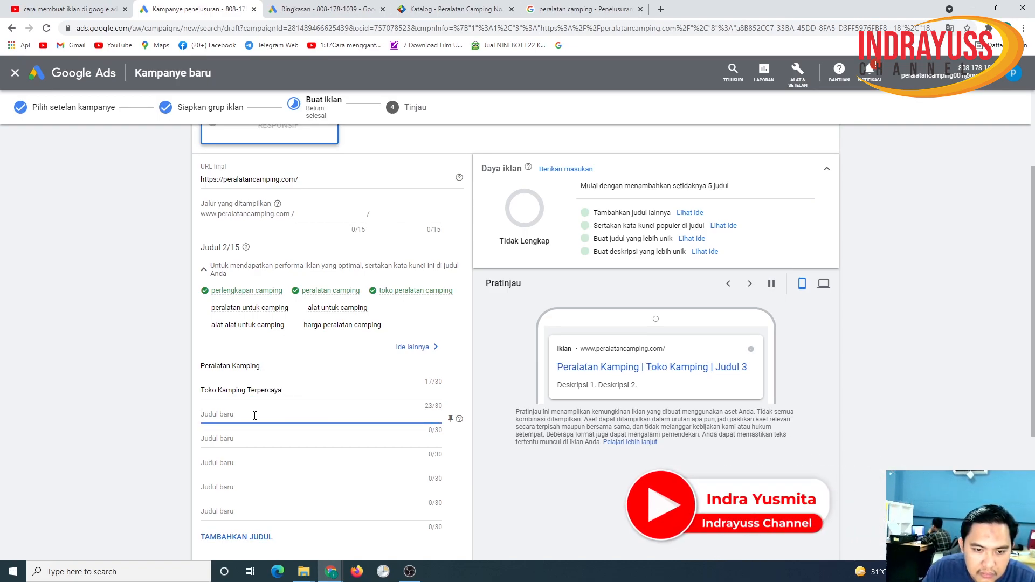
{"action": "type", "text": "Harga Peralatan Camping"}
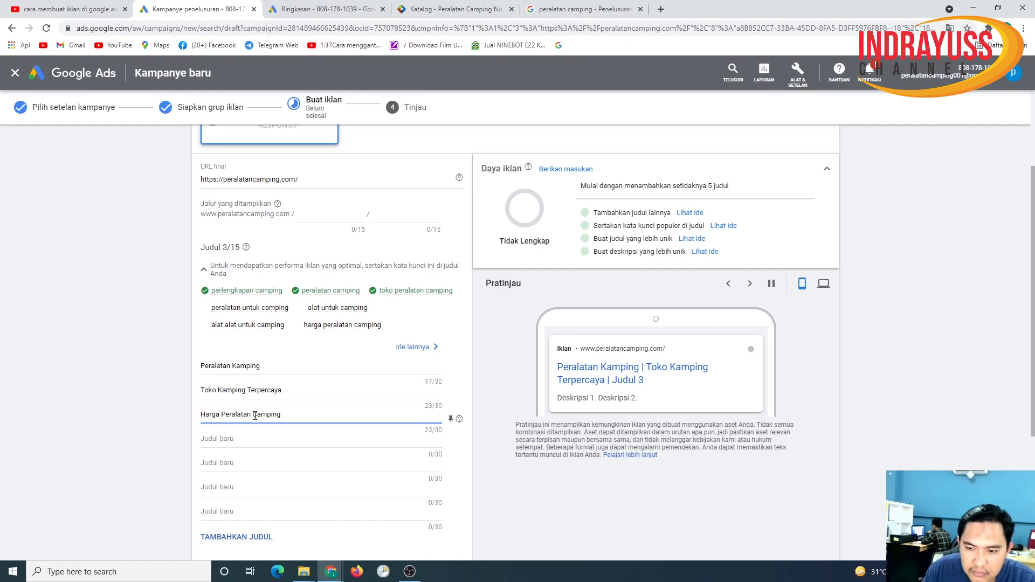
Enter "alat Untuk Kamping Di Gunung" as the fourth headline and "Alat Makan Kamping" as the fifth.
{"action": "left_click", "coordinate": [307, 437]}
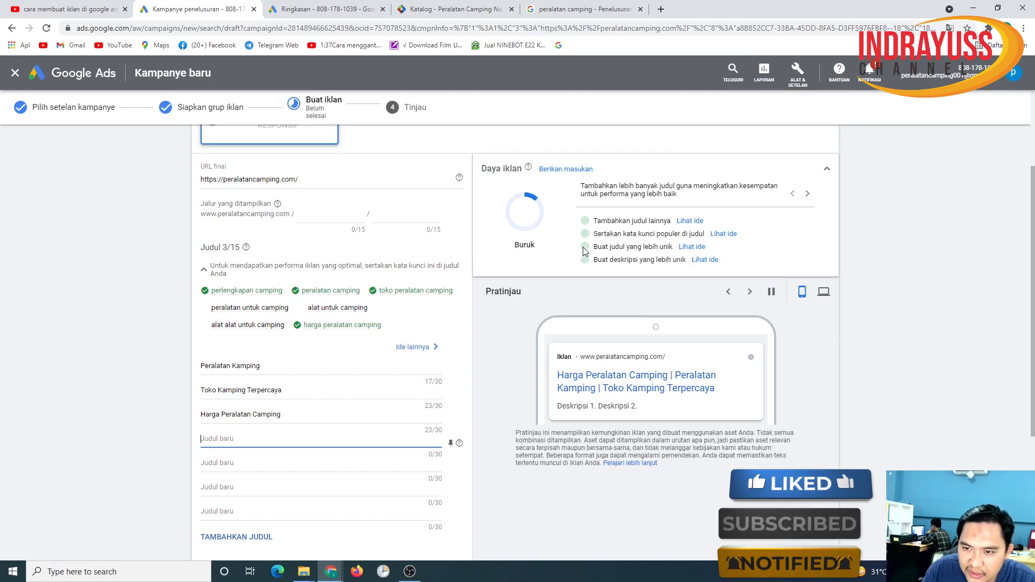
{"action": "scroll", "coordinate": [317, 347], "scroll_direction": "down", "scroll_amount": 2}
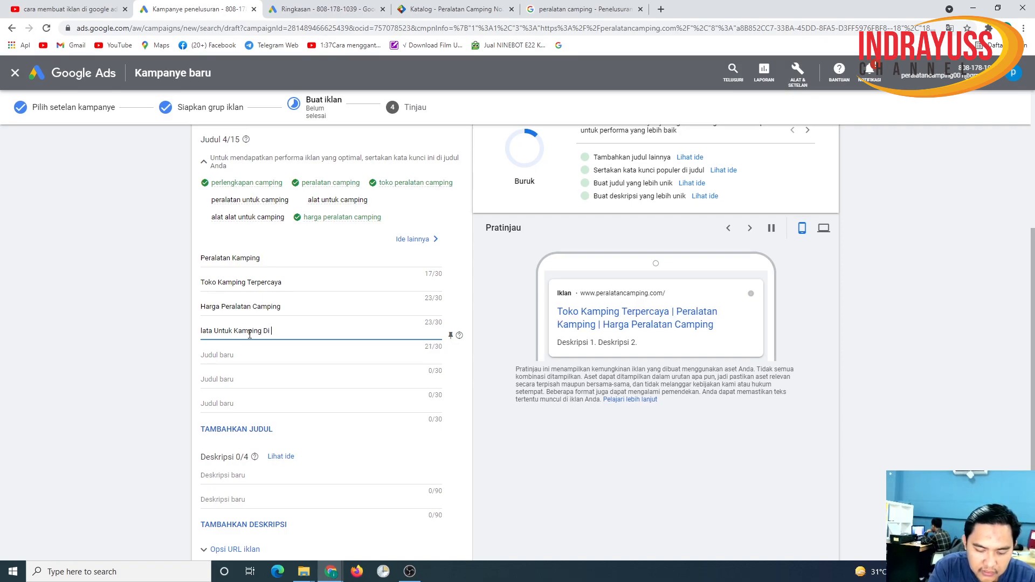
{"action": "left_click", "coordinate": [249, 355]}
{"action": "left_click", "coordinate": [249, 355]}
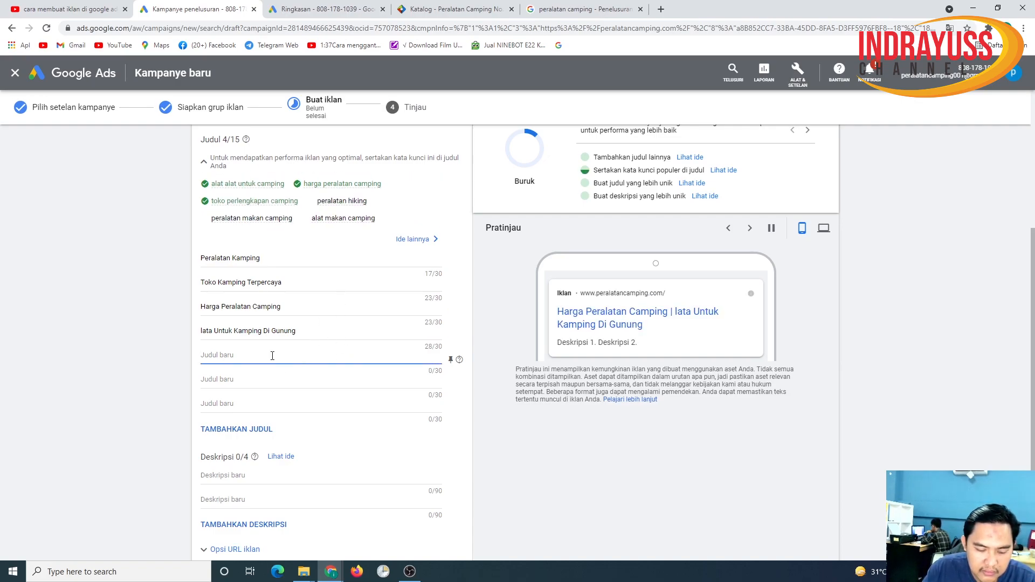
{"action": "type", "text": "Al"}
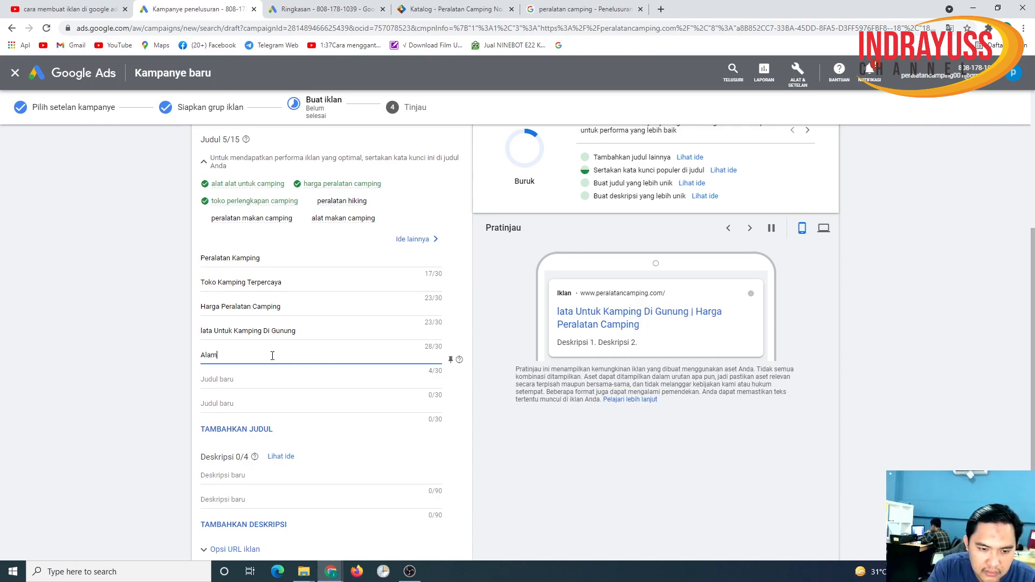
{"action": "type", "text": "at Ma"}
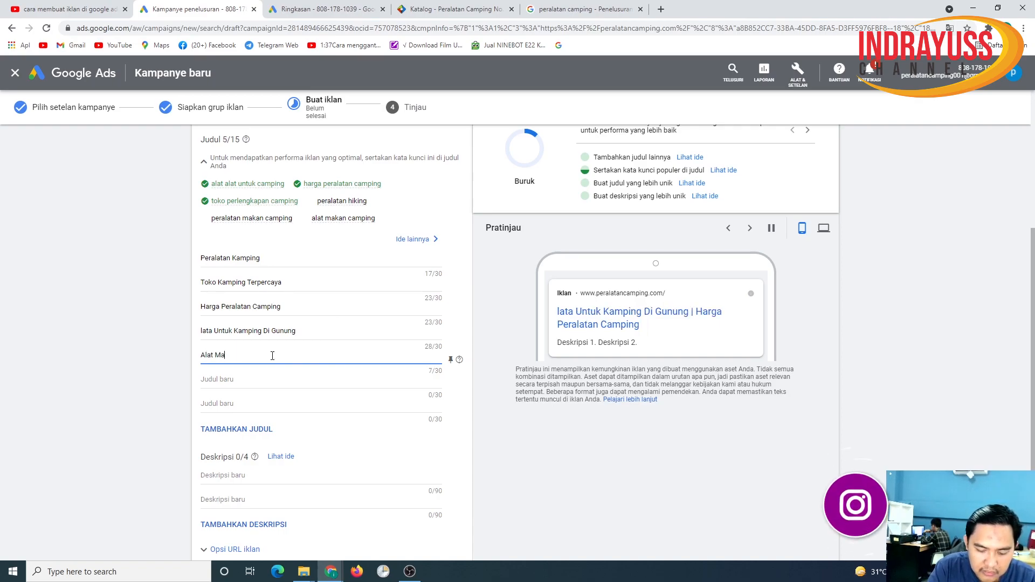
{"action": "type", "text": "kan Kamping"}
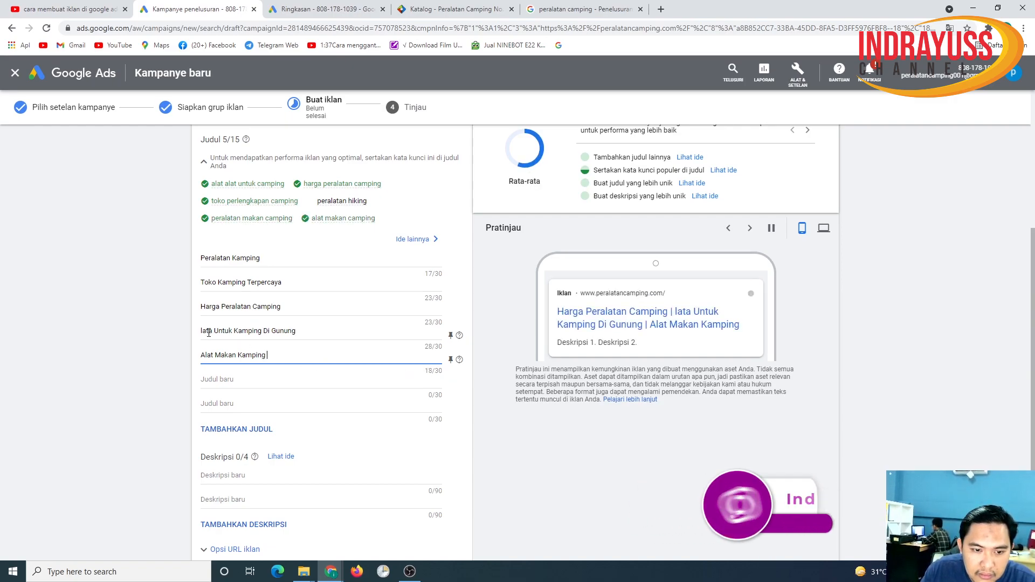
{"action": "left_click_drag", "start_coordinate": [210, 332], "coordinate": [204, 333]}
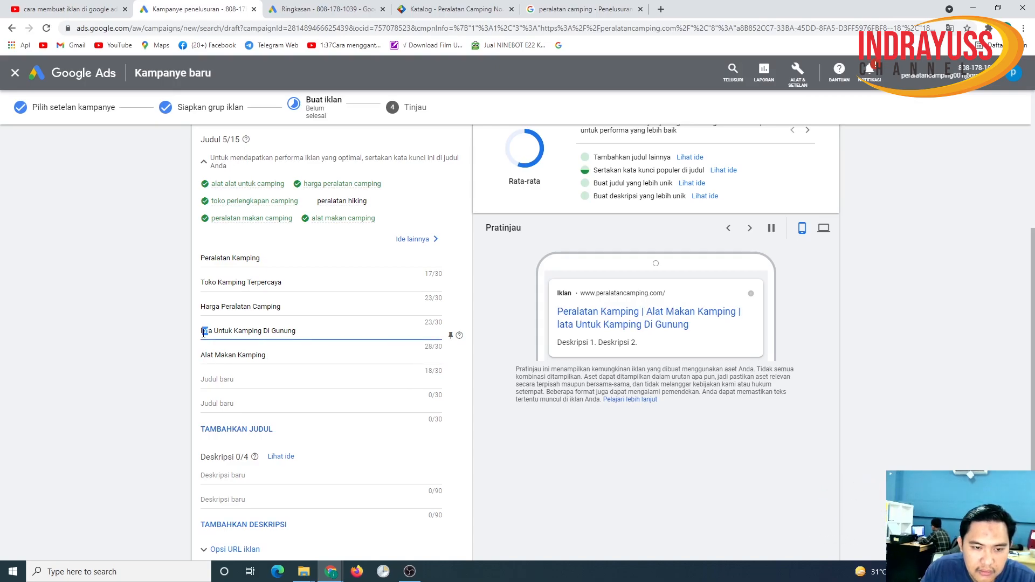
{"action": "key", "text": "BackSpace"}
{"action": "type", "text": "alat"}
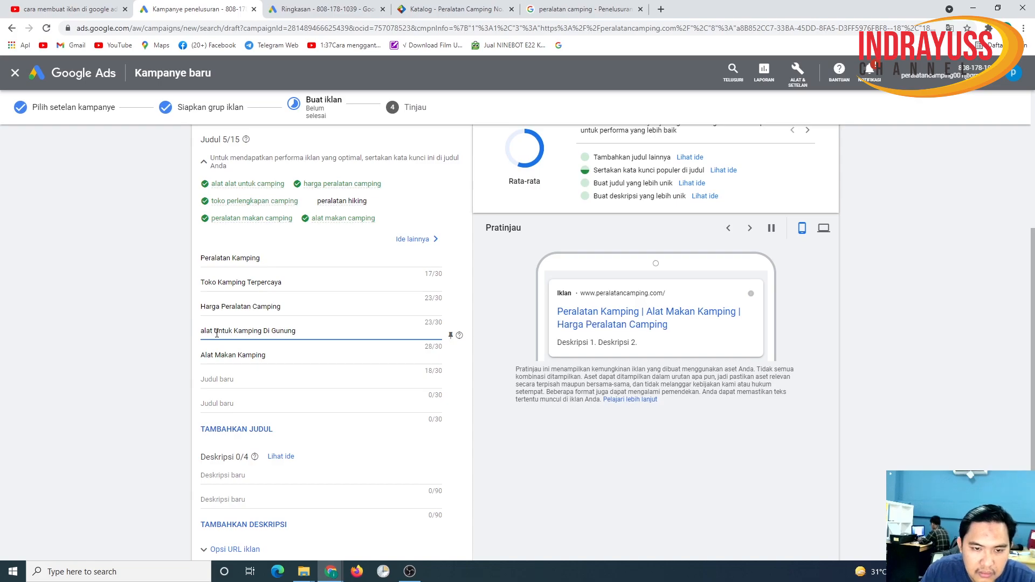
Enter "Peralatan Hiking" as the sixth headline and "Free Ongkir" as the seventh.
{"action": "left_click", "coordinate": [254, 377]}
{"action": "type", "text": "Peralatan Hiking"}
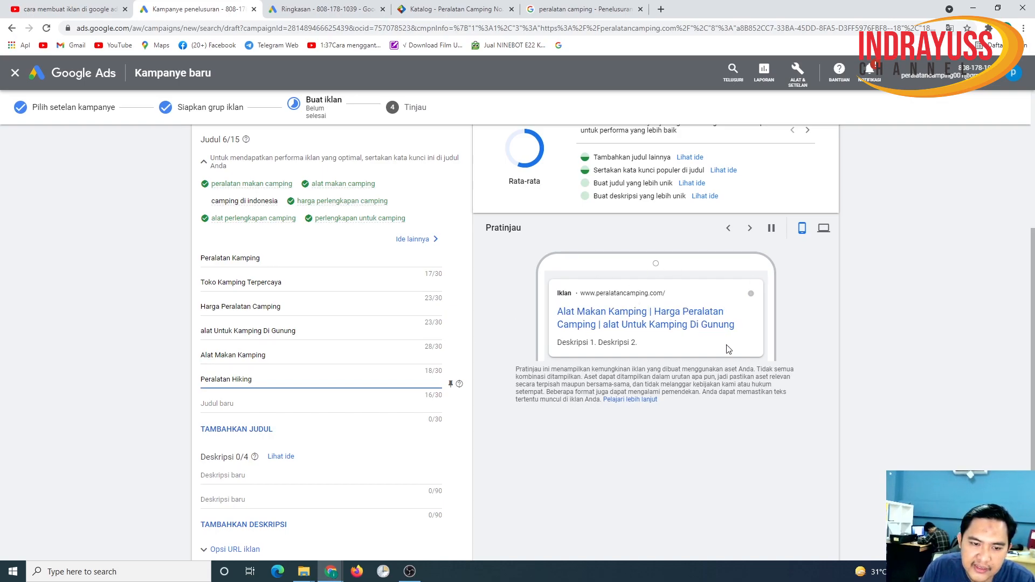
{"action": "left_click", "coordinate": [234, 403]}
{"action": "type", "text": "Free"}
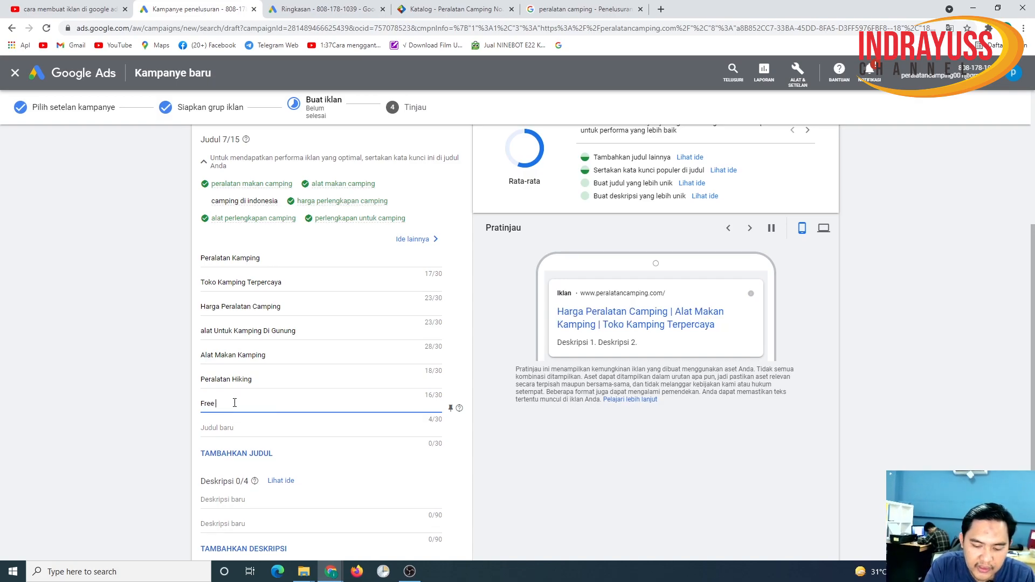
{"action": "type", "text": " Ongkir"}
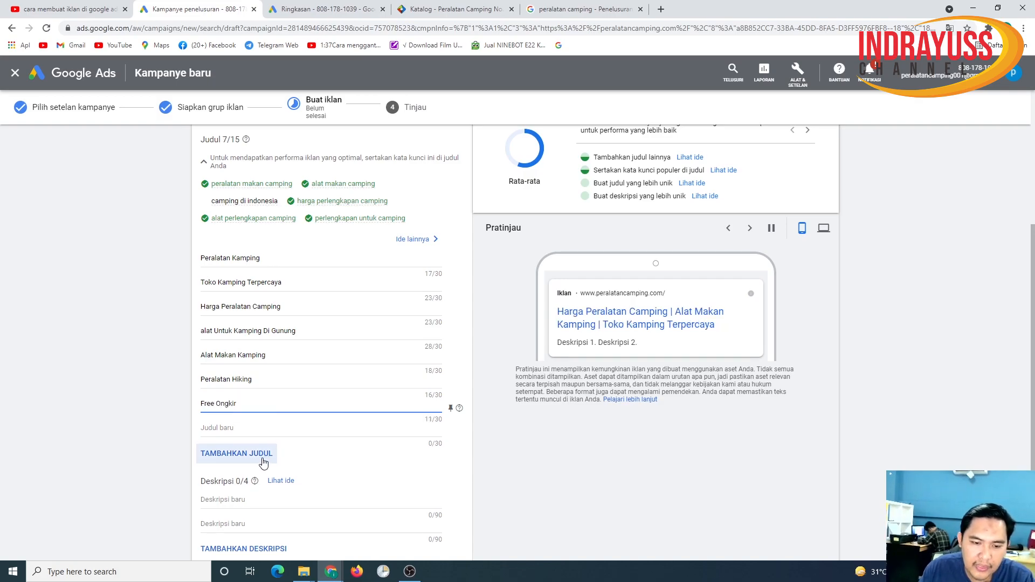
{"action": "left_click", "coordinate": [262, 425]}
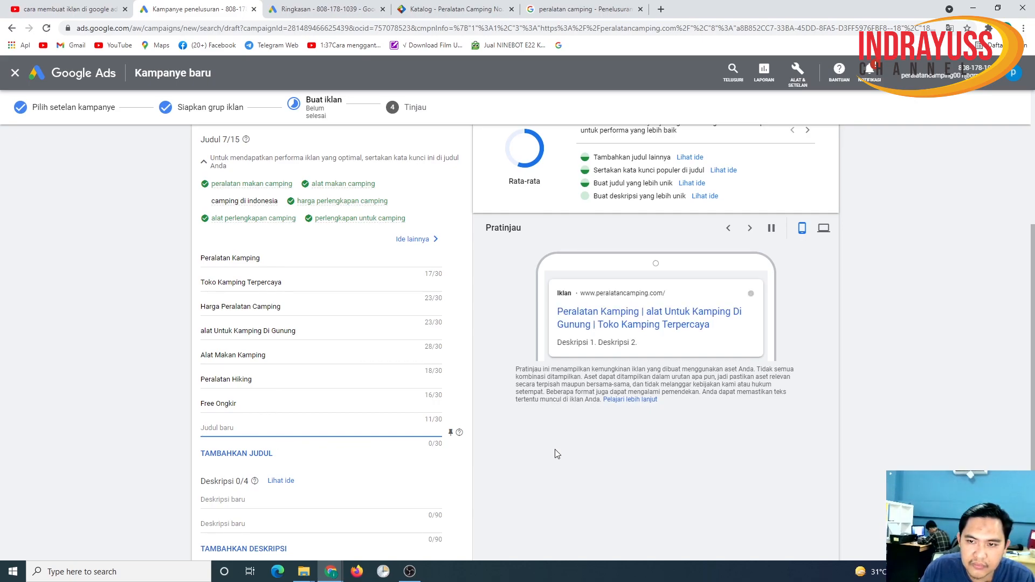
Enter "Toko Kamping dan Hiking Terpercaya" as the ad's first description.
{"action": "scroll", "coordinate": [388, 415], "scroll_direction": "down", "scroll_amount": 1}
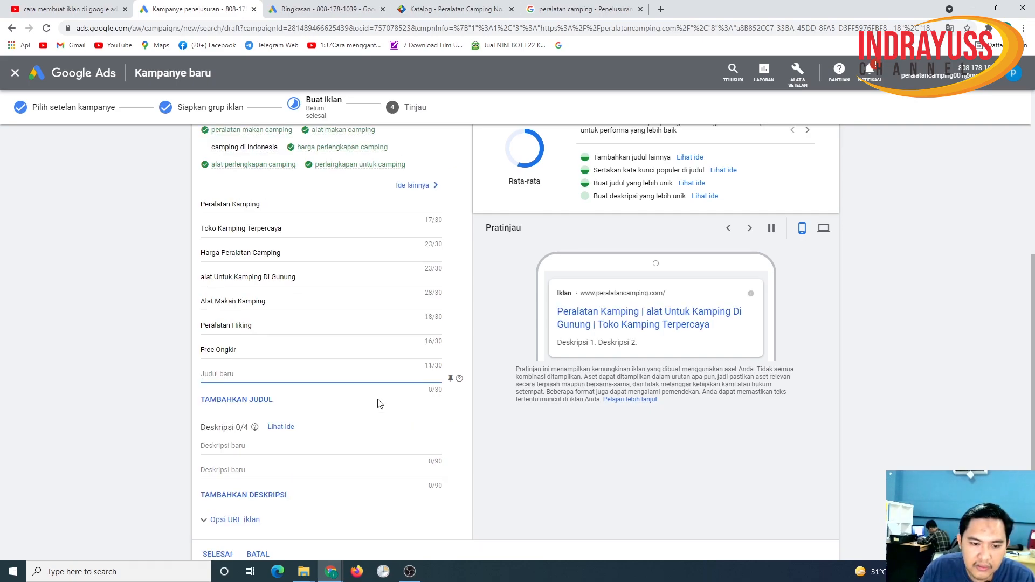
{"action": "scroll", "coordinate": [379, 403], "scroll_direction": "down", "scroll_amount": 1}
{"action": "left_click", "coordinate": [241, 368]}
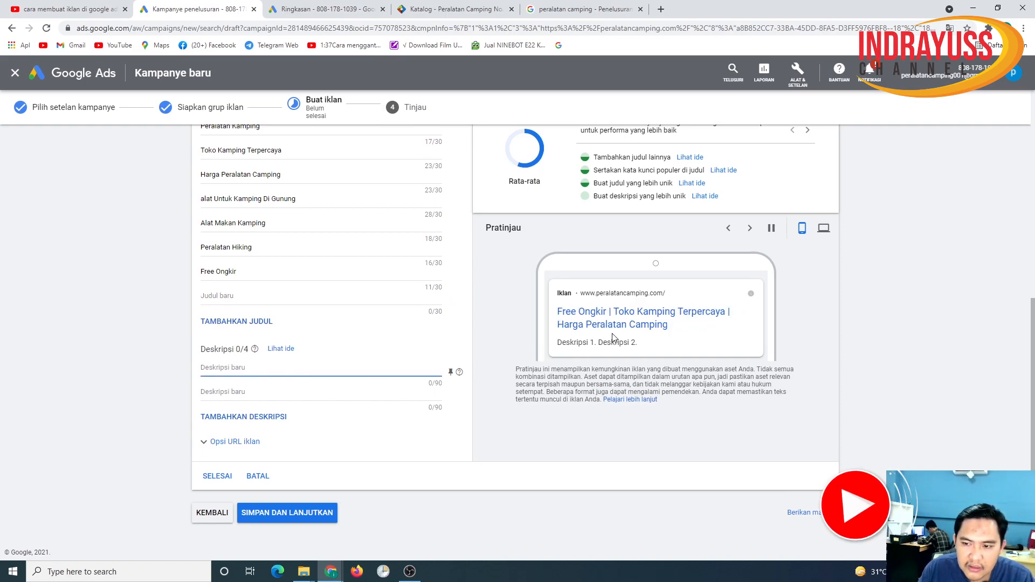
{"action": "type", "text": "Toko"}
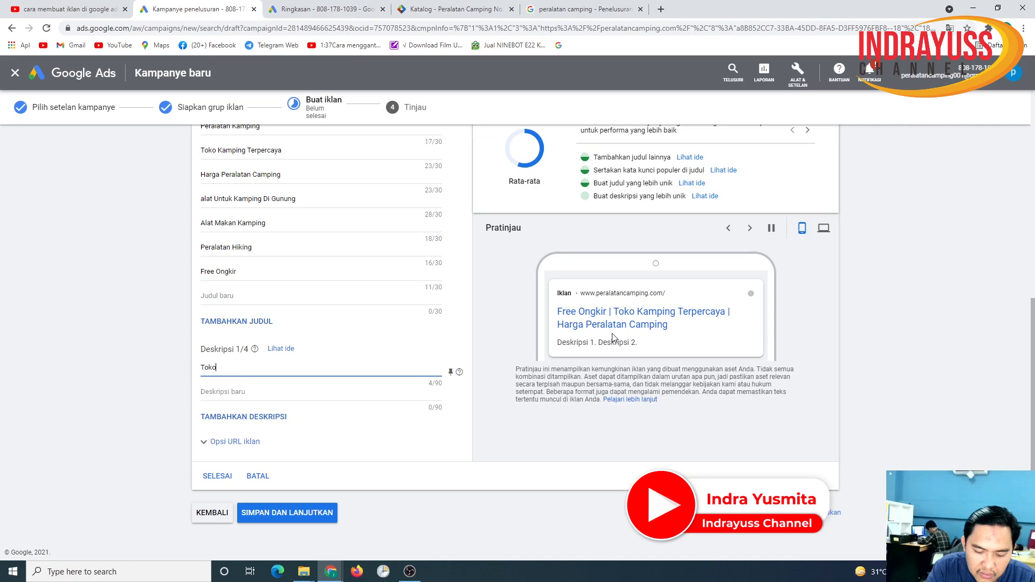
{"action": "type", "text": " Kamping dan Hiing"}
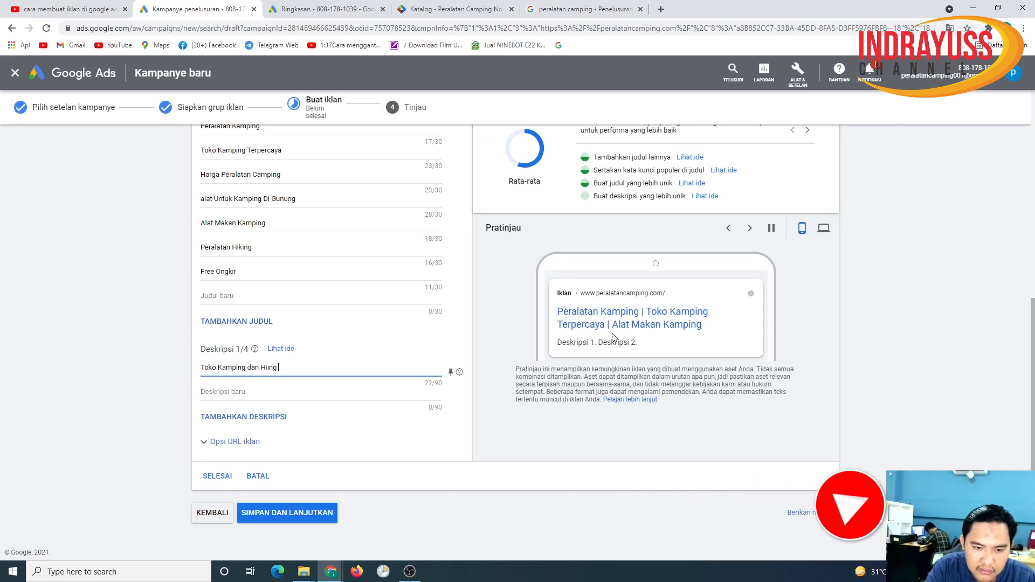
{"action": "key", "text": "BackSpace"}
{"action": "key", "text": "BackSpace"}
{"action": "key", "text": "BackSpace"}
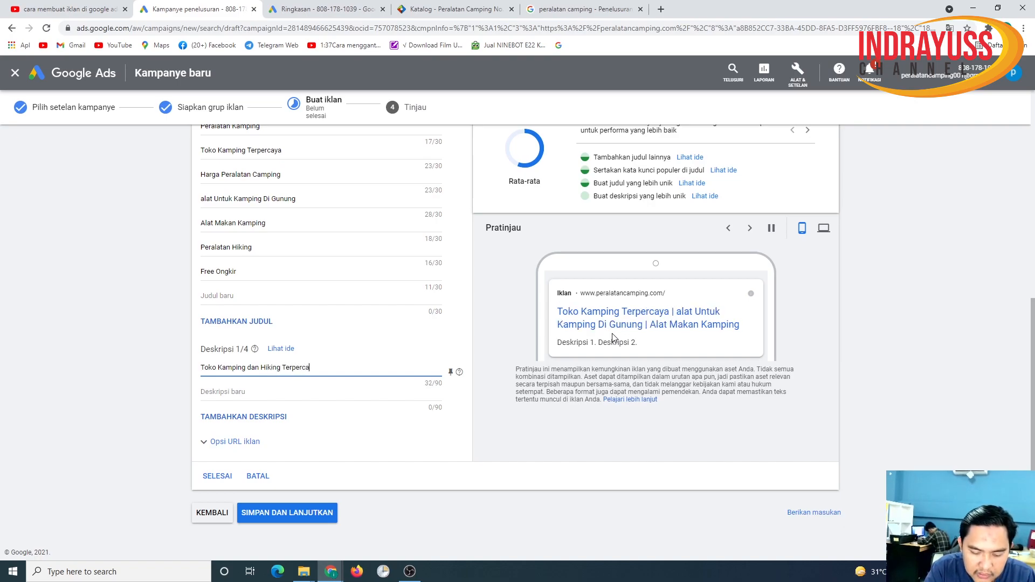
Enter "Gratis Ongkir*" as the ad's second description.
{"action": "left_click", "coordinate": [288, 389]}
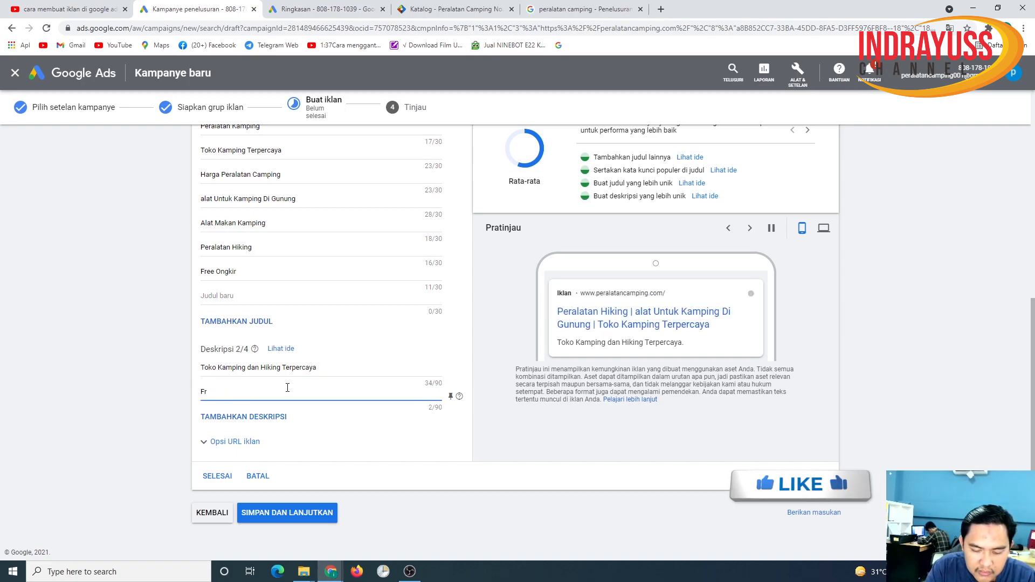
{"action": "type", "text": "Gra"}
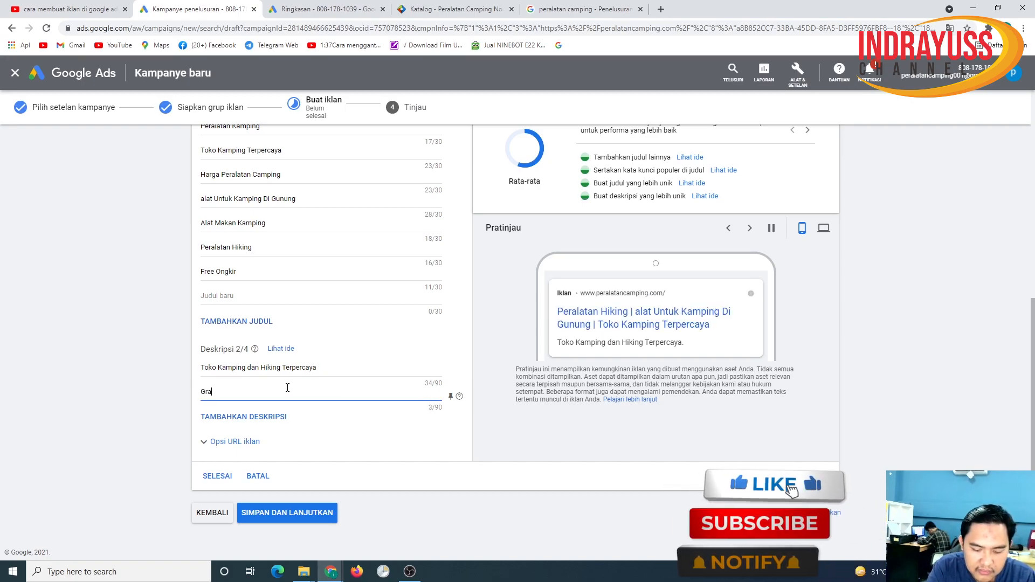
{"action": "type", "text": "tis Ongk"}
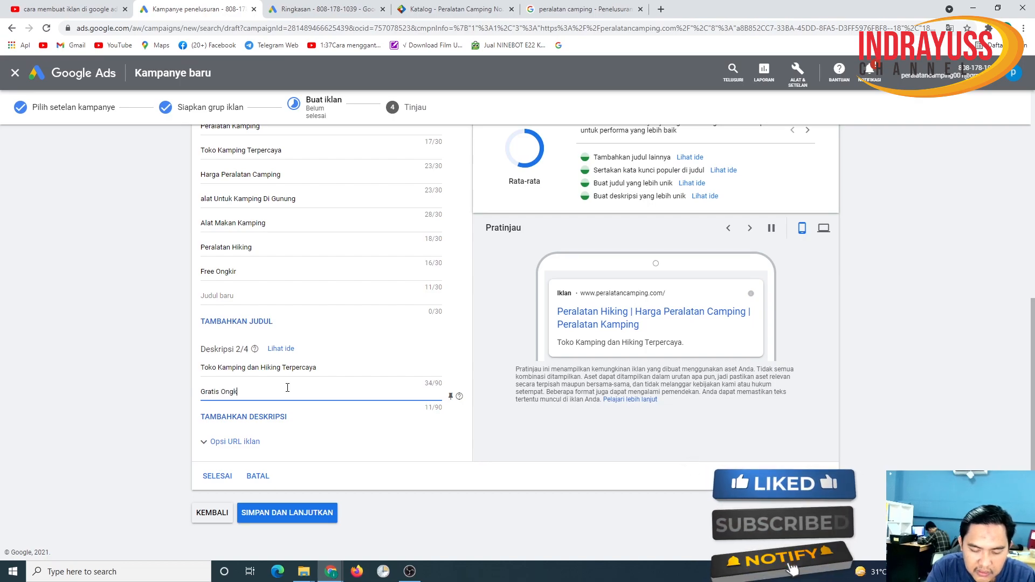
{"action": "type", "text": "ir*"}
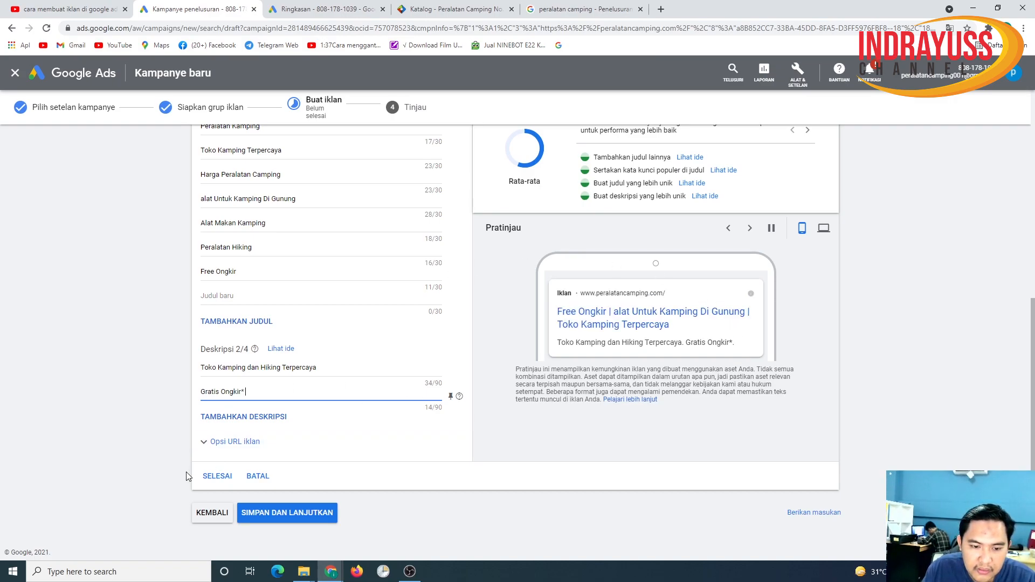
{"action": "left_click", "coordinate": [236, 449]}
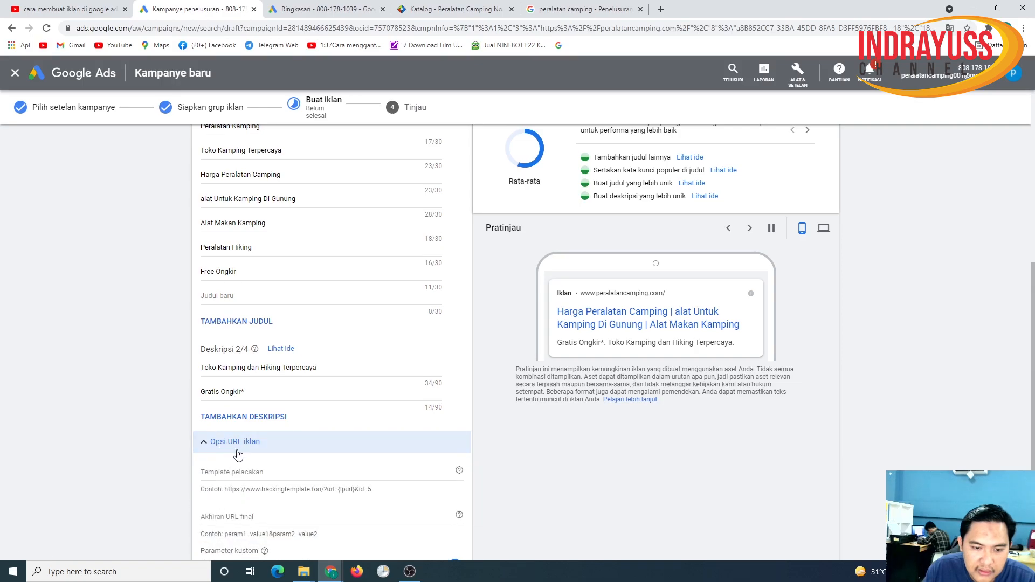
{"action": "scroll", "coordinate": [238, 455], "scroll_direction": "down", "scroll_amount": 2}
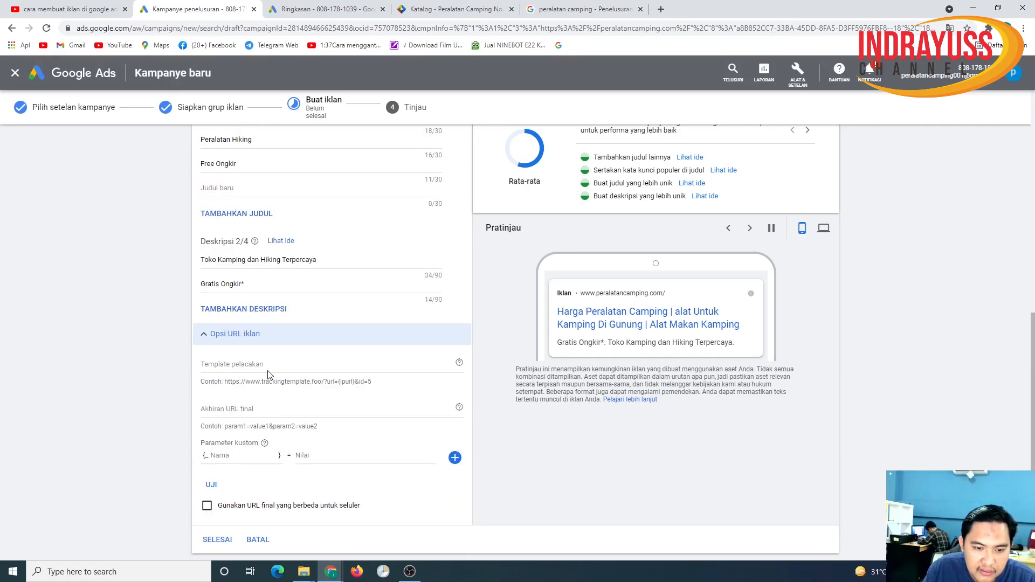
{"action": "left_click", "coordinate": [271, 411]}
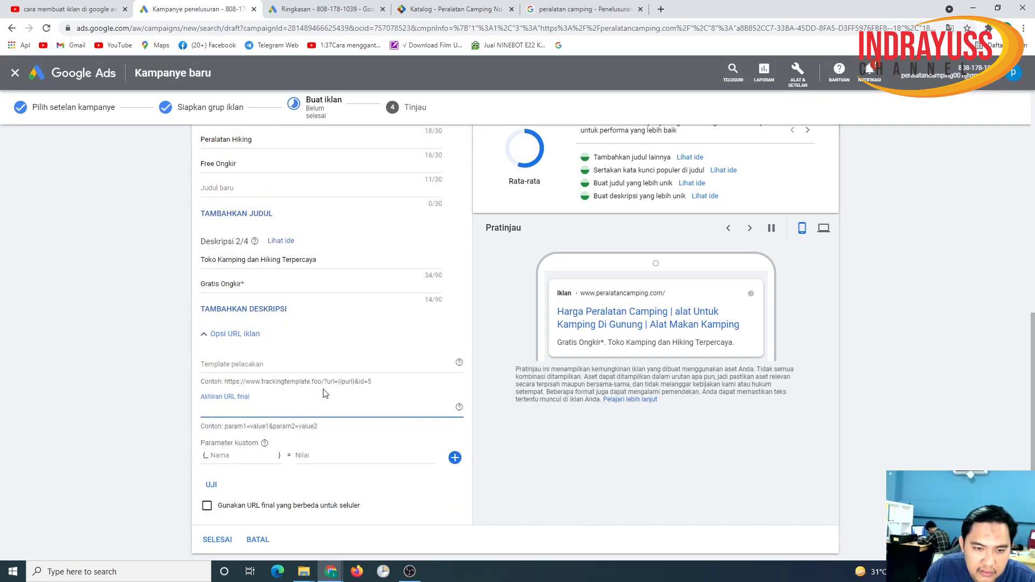
{"action": "scroll", "coordinate": [325, 391], "scroll_direction": "up", "scroll_amount": 4}
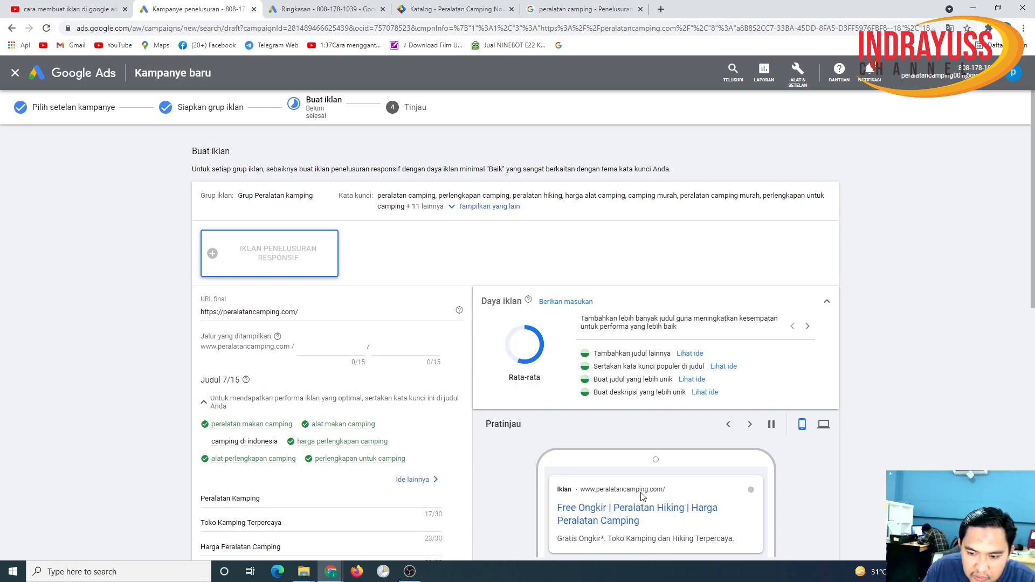
{"action": "left_click_drag", "start_coordinate": [308, 309], "coordinate": [173, 311]}
{"action": "key", "text": "ctrl+c"}
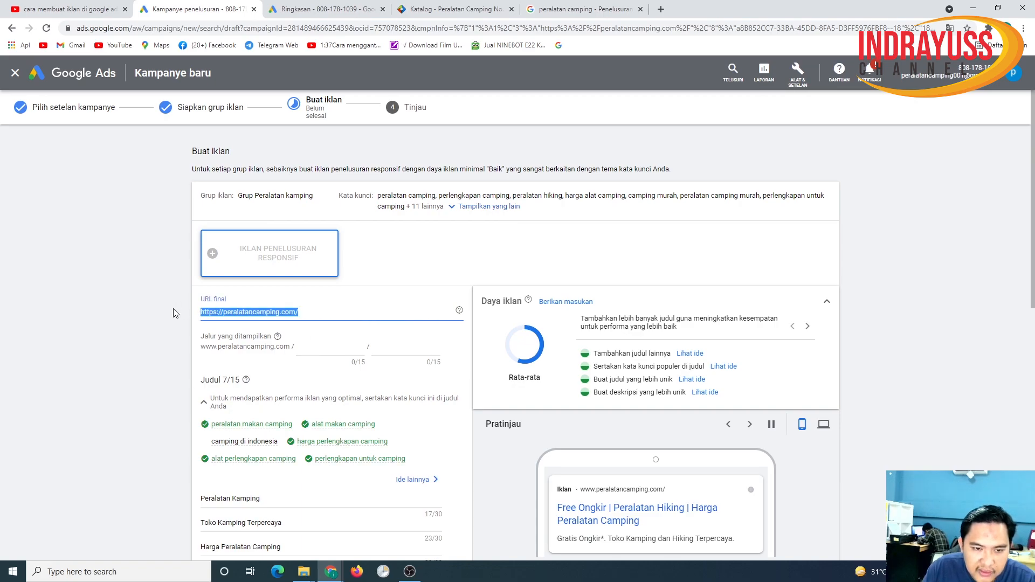
{"action": "scroll", "coordinate": [378, 371], "scroll_direction": "down", "scroll_amount": 6}
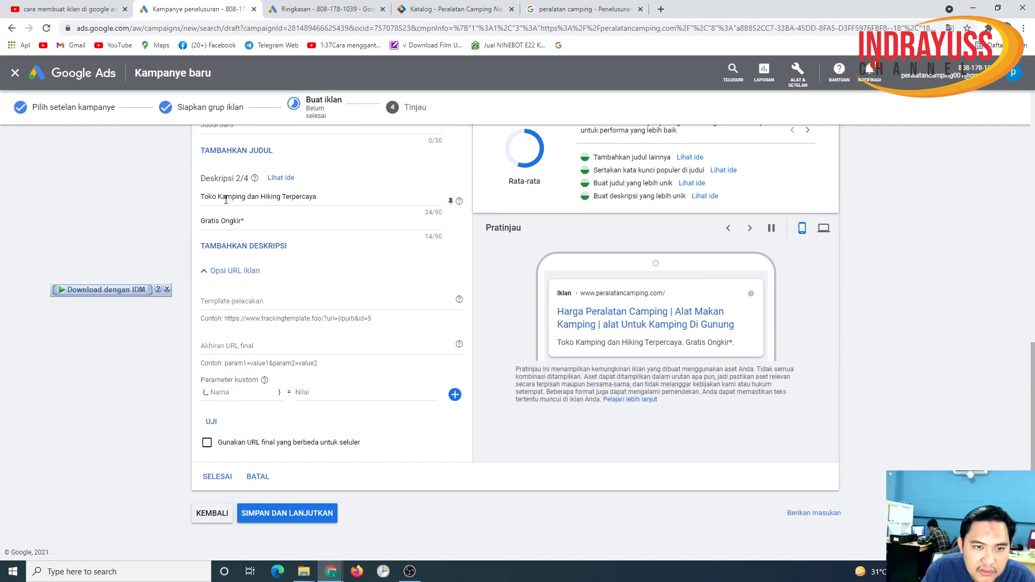
{"action": "left_click", "coordinate": [244, 343]}
{"action": "key", "text": "ctrl+v"}
{"action": "left_click", "coordinate": [94, 356]}
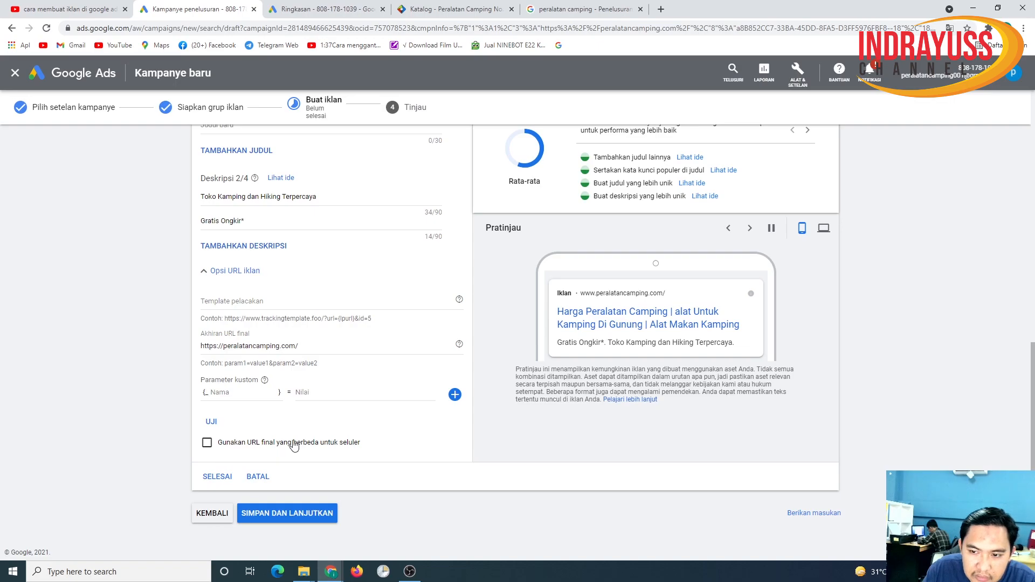
Add a third description to the ad reading "Alat Makan Kamping No.1 Di Indonesia Murmer".
{"action": "scroll", "coordinate": [320, 368], "scroll_direction": "up", "scroll_amount": 3}
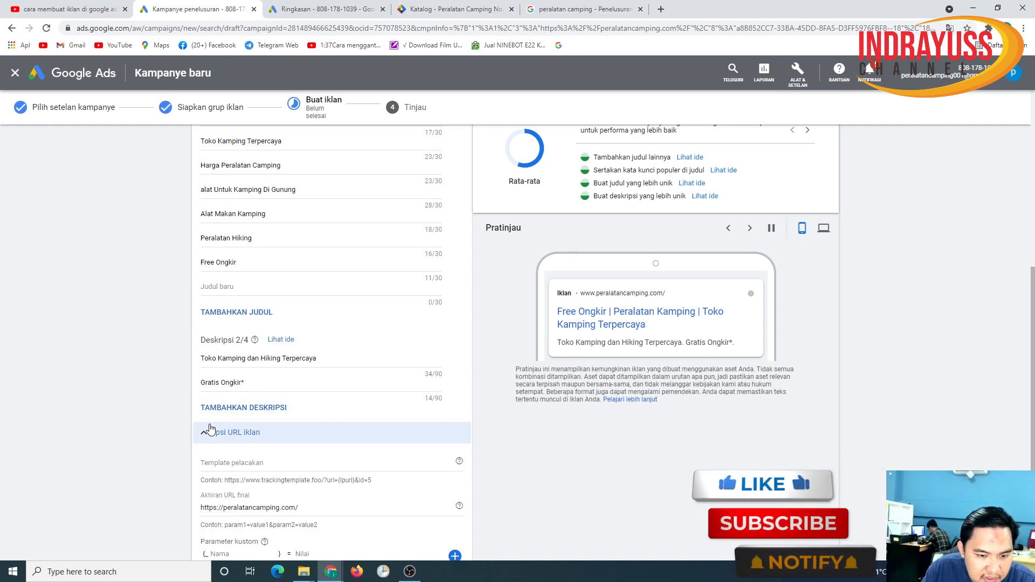
{"action": "left_click", "coordinate": [262, 417]}
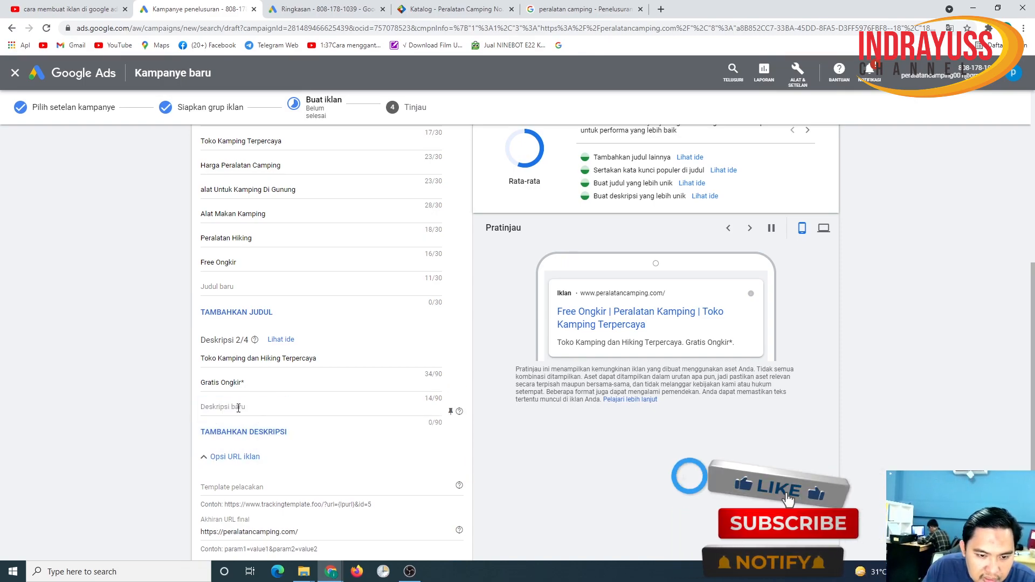
{"action": "left_click", "coordinate": [256, 408]}
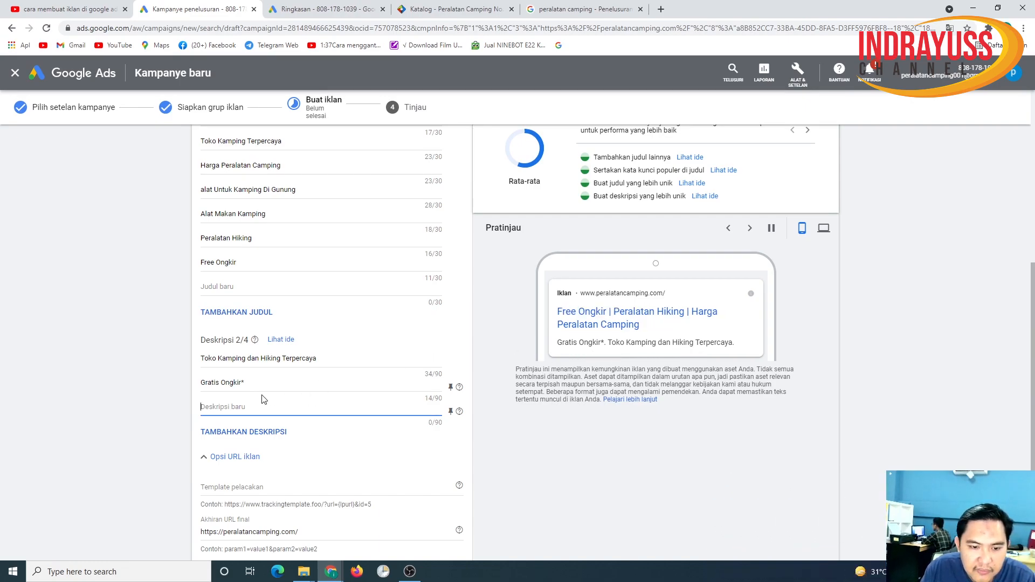
{"action": "type", "text": "Alat Makan Kamping No.1"}
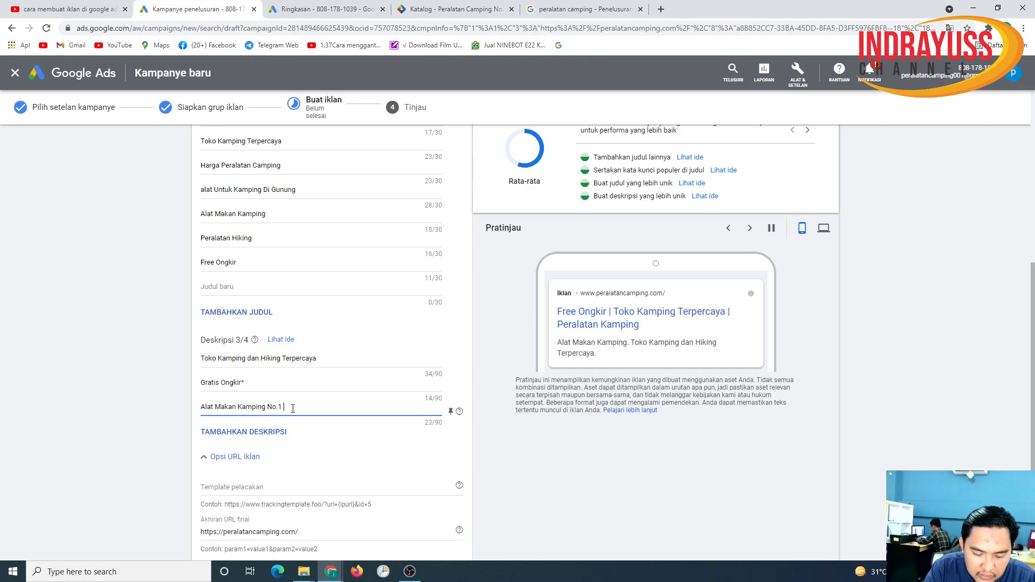
{"action": "type", "text": "Di Indonesia Murmer"}
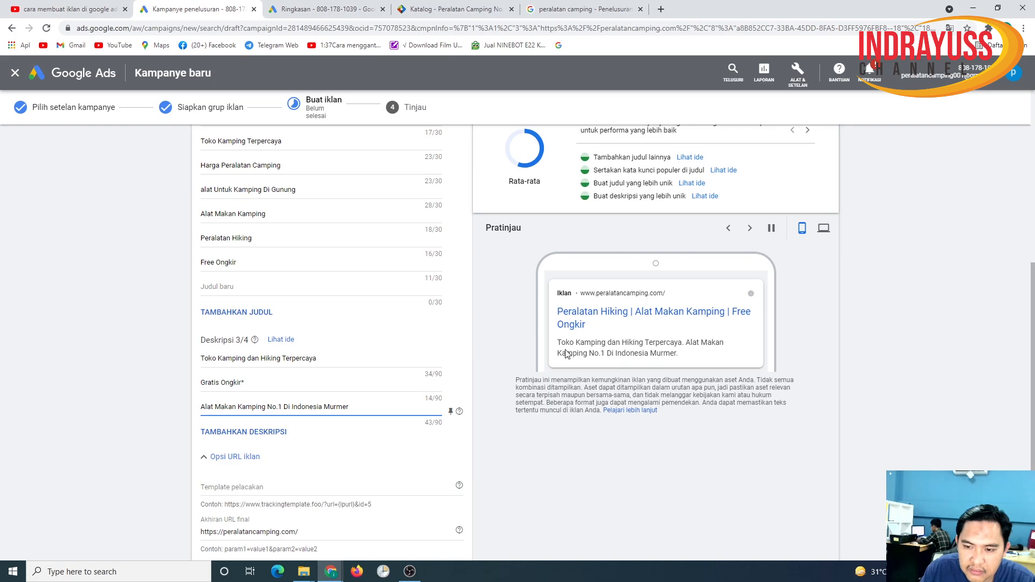
Check the ad's headlines, descriptions and URL options, and save the ad to continue to the campaign review.
{"action": "left_click", "coordinate": [262, 383]}
{"action": "scroll", "coordinate": [264, 387], "scroll_direction": "down", "scroll_amount": 3}
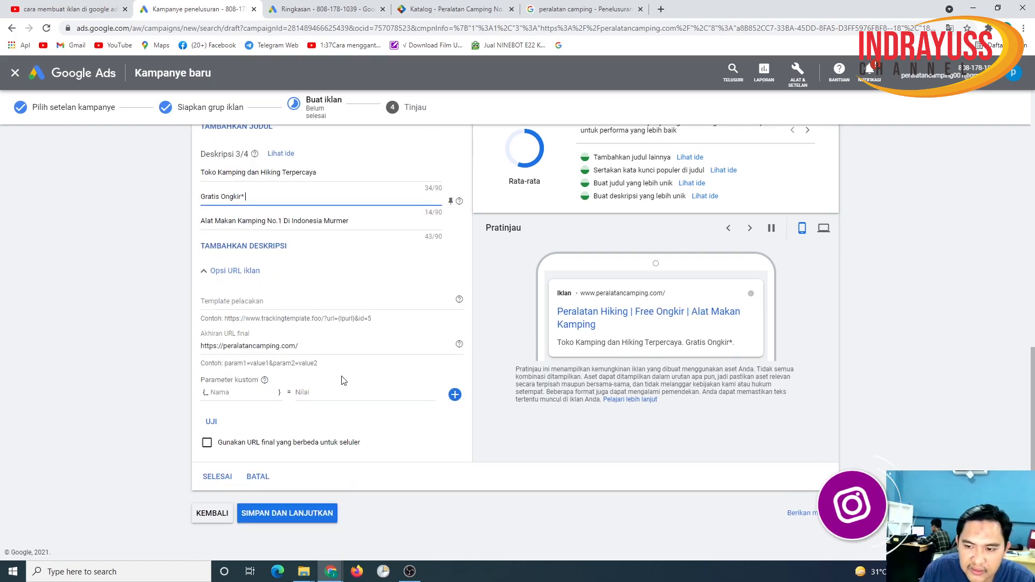
{"action": "scroll", "coordinate": [293, 369], "scroll_direction": "up", "scroll_amount": 8}
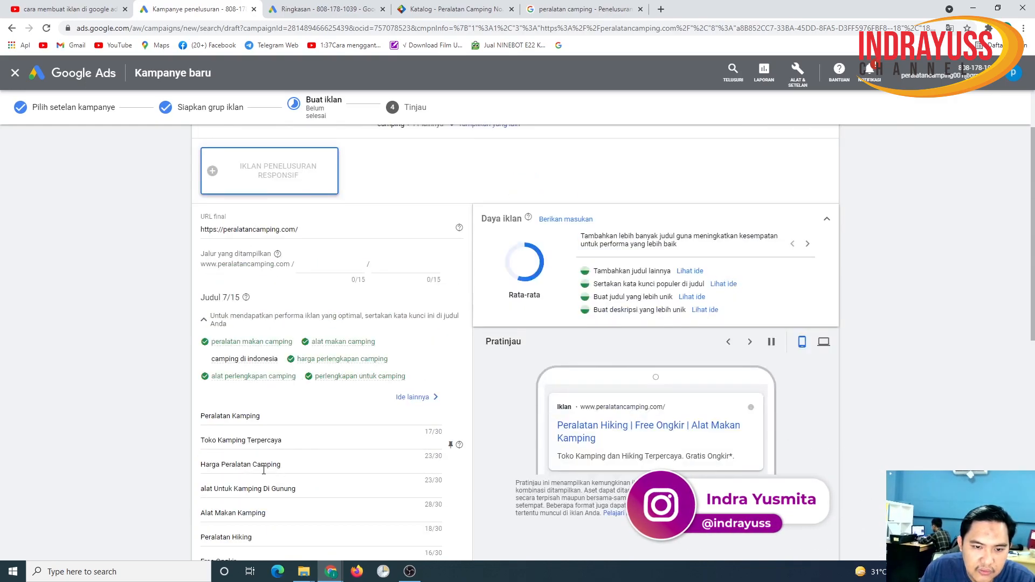
{"action": "scroll", "coordinate": [262, 389], "scroll_direction": "down", "scroll_amount": 6}
{"action": "scroll", "coordinate": [264, 426], "scroll_direction": "down", "scroll_amount": 3}
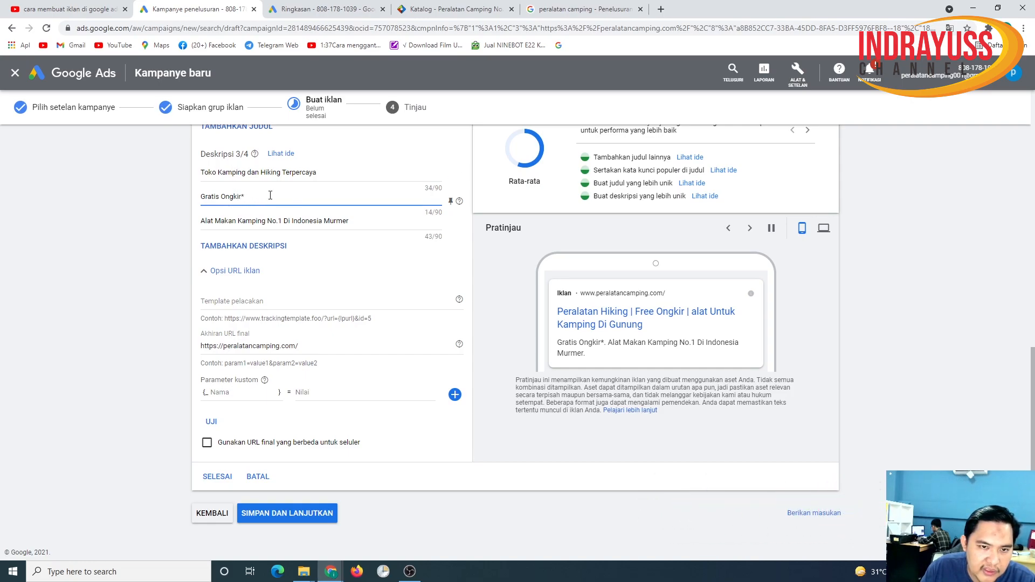
{"action": "scroll", "coordinate": [271, 197], "scroll_direction": "up", "scroll_amount": 7}
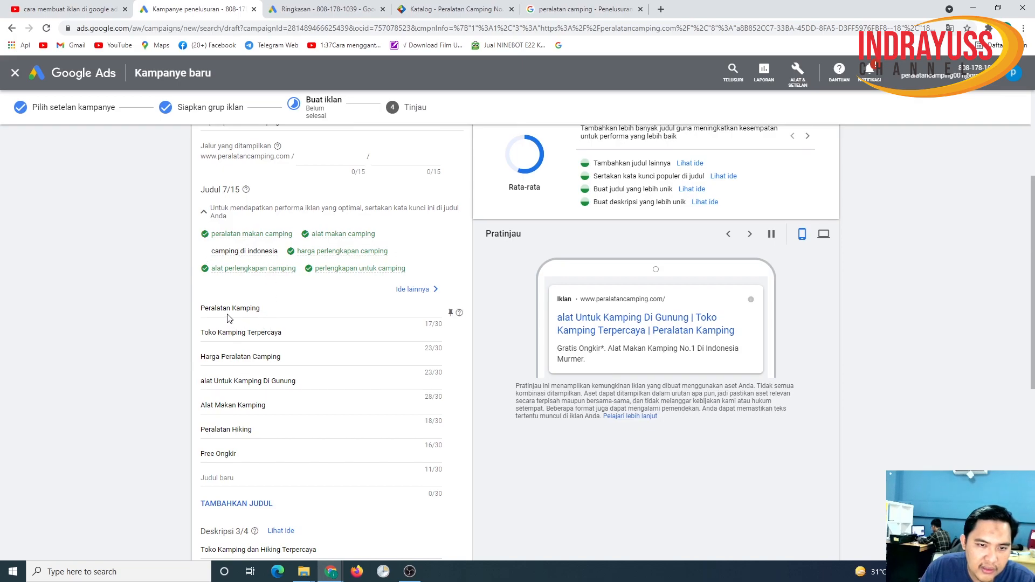
{"action": "scroll", "coordinate": [265, 407], "scroll_direction": "down", "scroll_amount": 4}
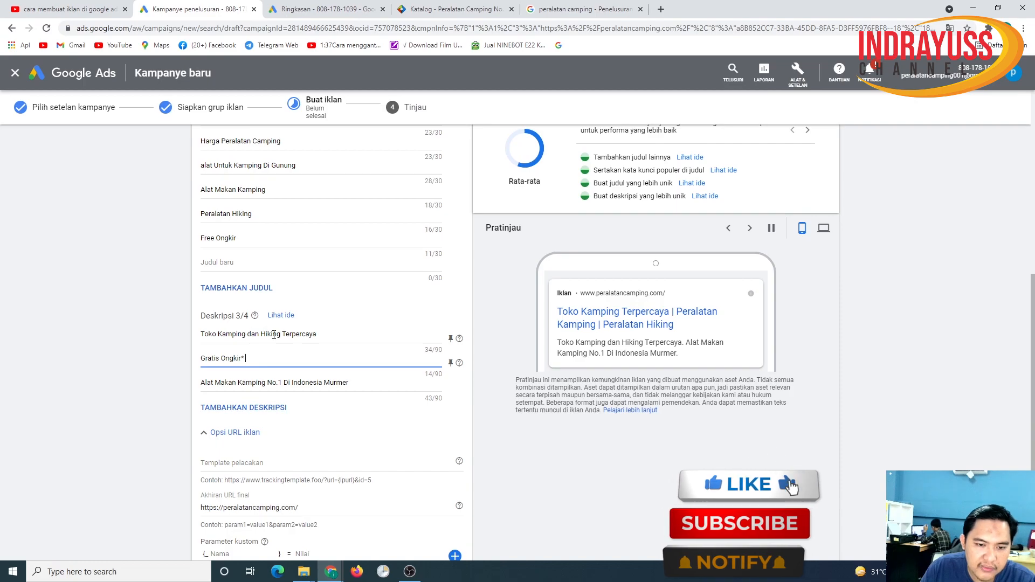
{"action": "scroll", "coordinate": [537, 349], "scroll_direction": "down", "scroll_amount": 3}
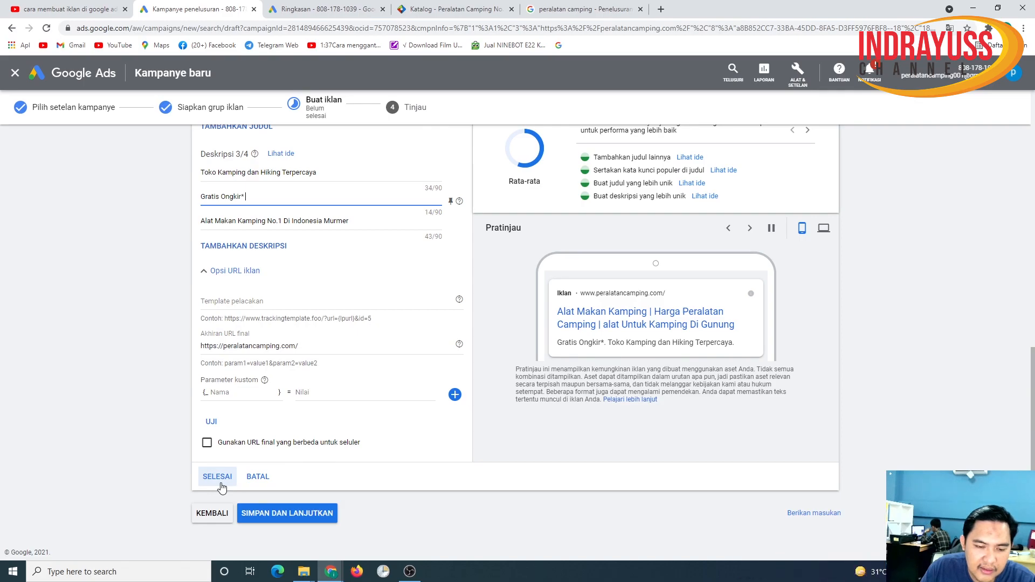
{"action": "left_click", "coordinate": [322, 525]}
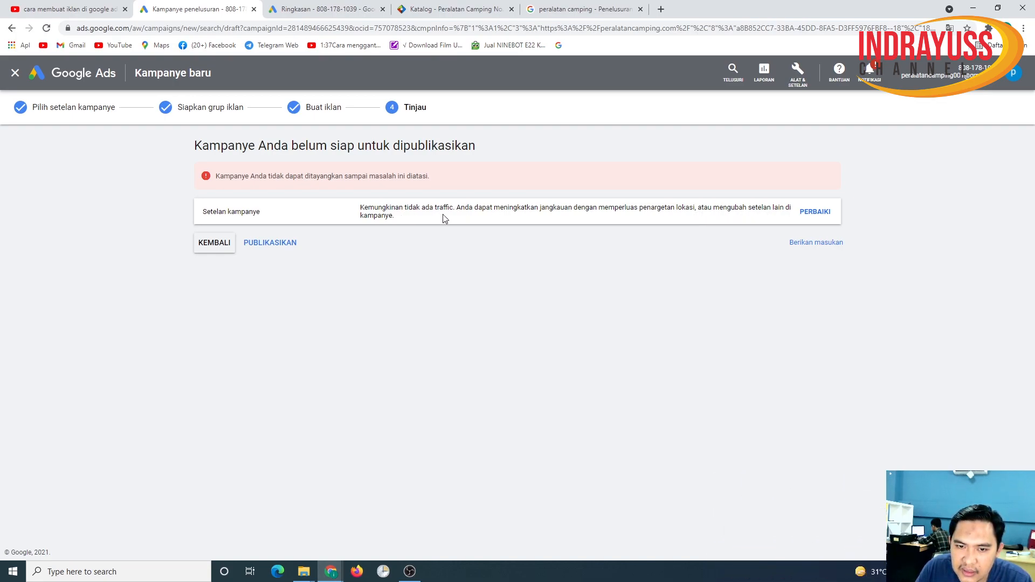
From the review's campaign settings issue, change the location targeting to all of Indonesia and save the campaign settings.
{"action": "left_click", "coordinate": [816, 212]}
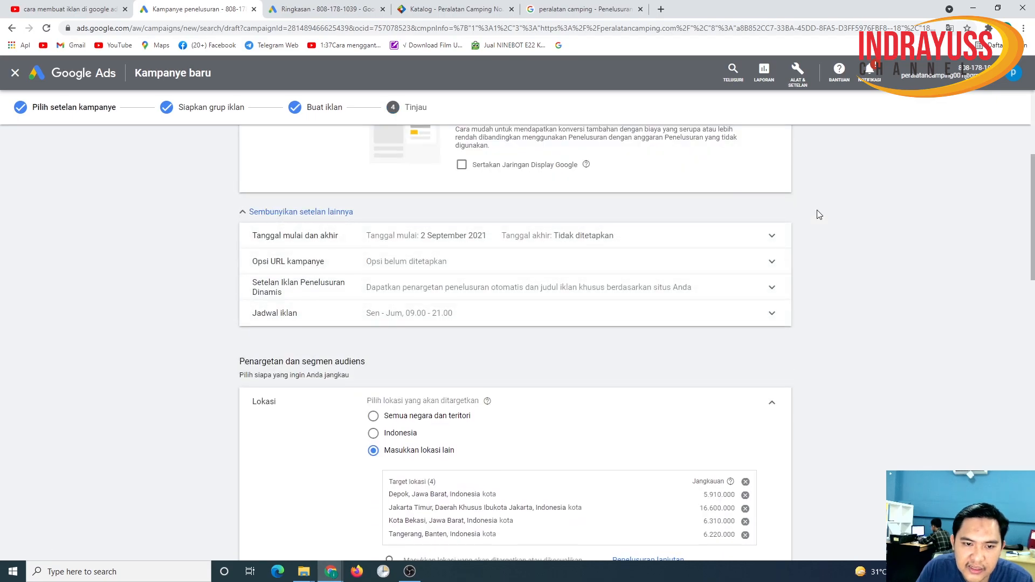
{"action": "scroll", "coordinate": [534, 419], "scroll_direction": "down", "scroll_amount": 2}
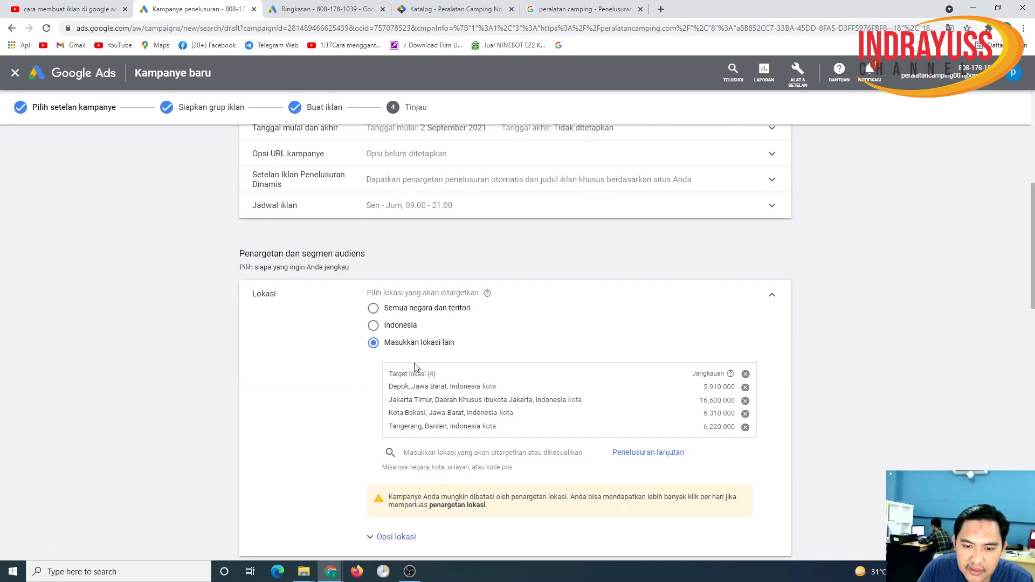
{"action": "scroll", "coordinate": [417, 372], "scroll_direction": "down", "scroll_amount": 1}
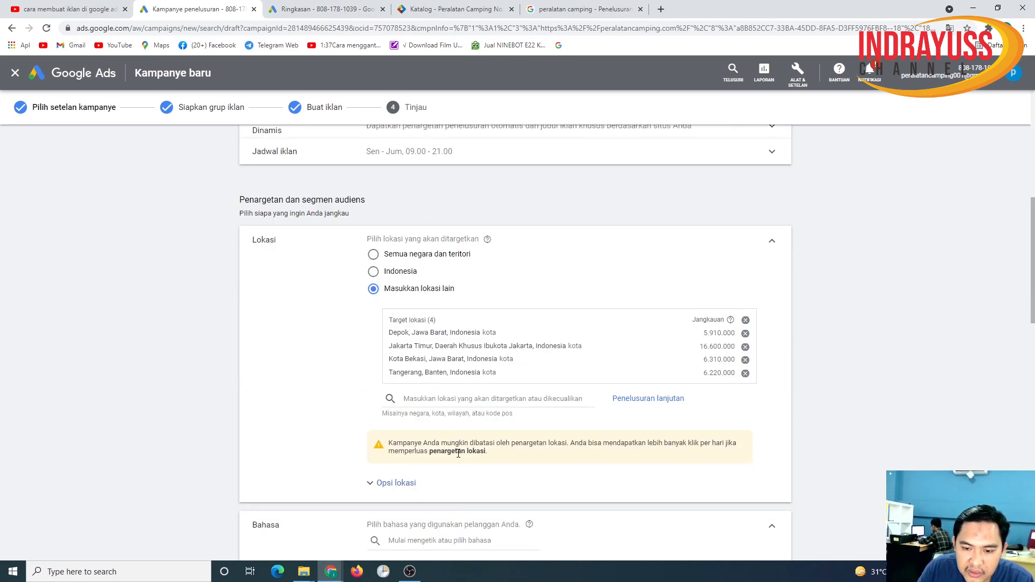
{"action": "left_click", "coordinate": [374, 273]}
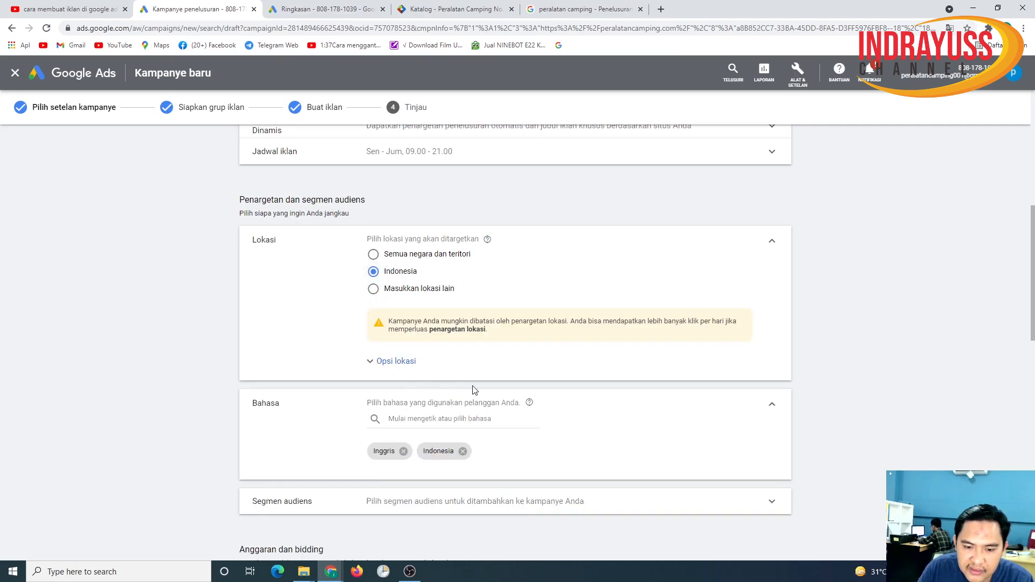
{"action": "scroll", "coordinate": [474, 389], "scroll_direction": "down", "scroll_amount": 2}
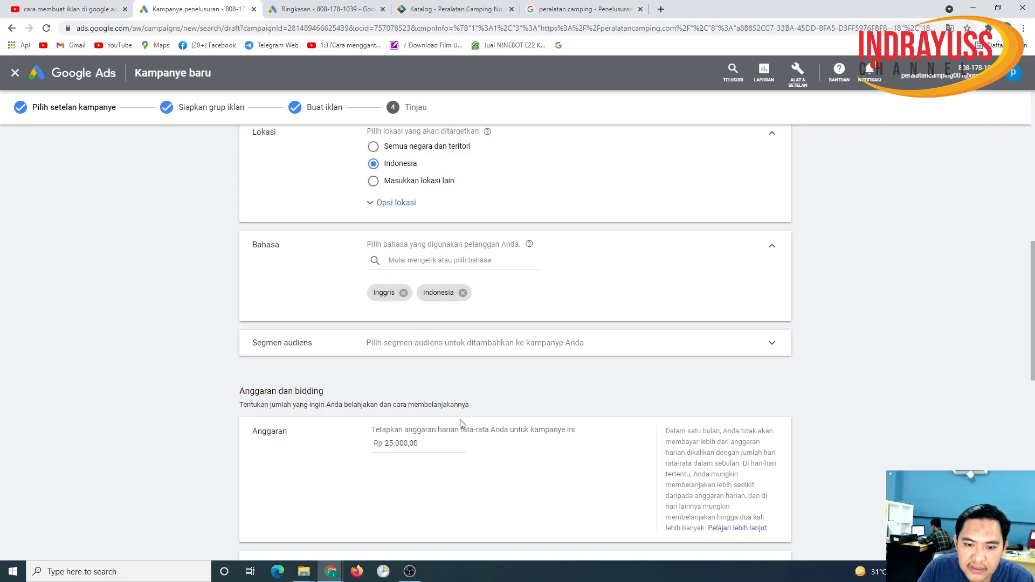
{"action": "scroll", "coordinate": [463, 425], "scroll_direction": "down", "scroll_amount": 6}
{"action": "scroll", "coordinate": [471, 418], "scroll_direction": "down", "scroll_amount": 5}
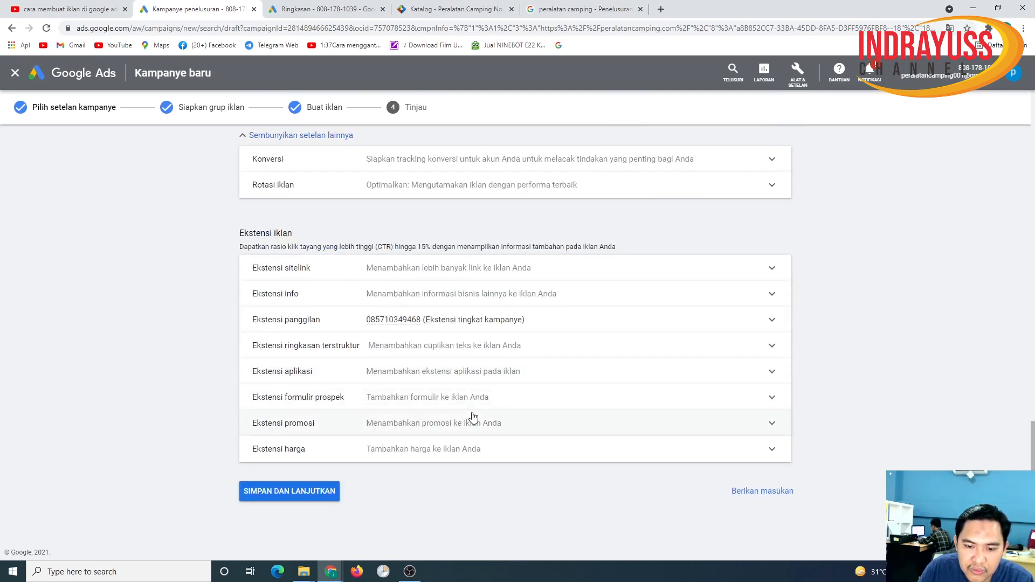
{"action": "left_click", "coordinate": [310, 492]}
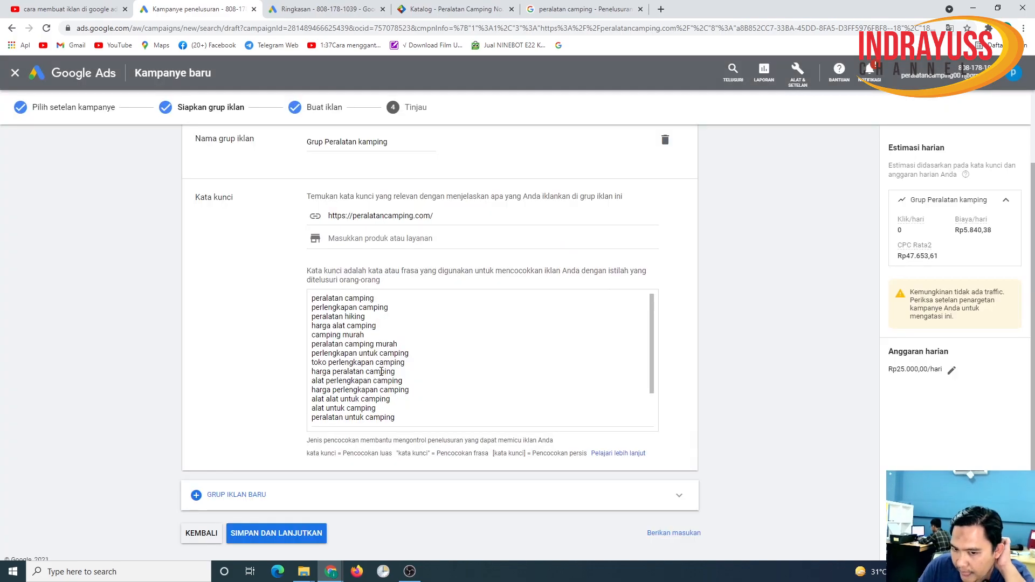
Save the ad group and the existing responsive search ad again to return to the campaign review.
{"action": "left_click", "coordinate": [307, 535]}
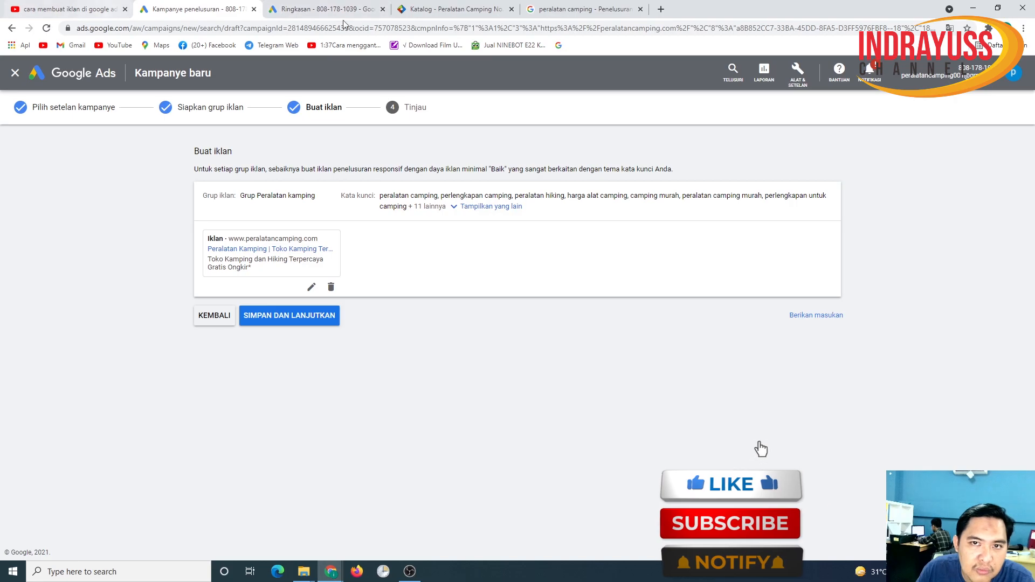
{"action": "left_click", "coordinate": [443, 12]}
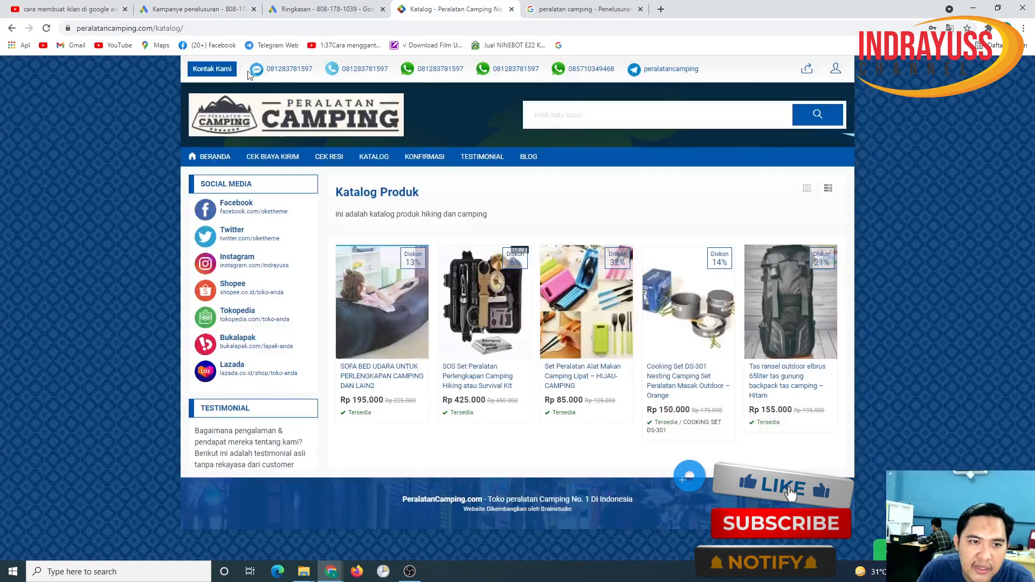
{"action": "left_click", "coordinate": [557, 6]}
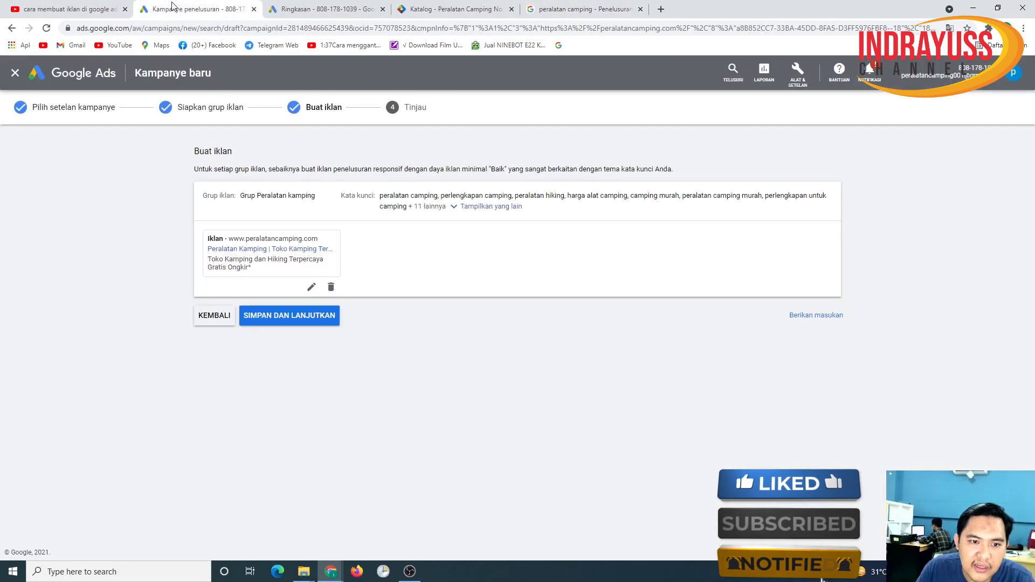
{"action": "left_click", "coordinate": [194, 9]}
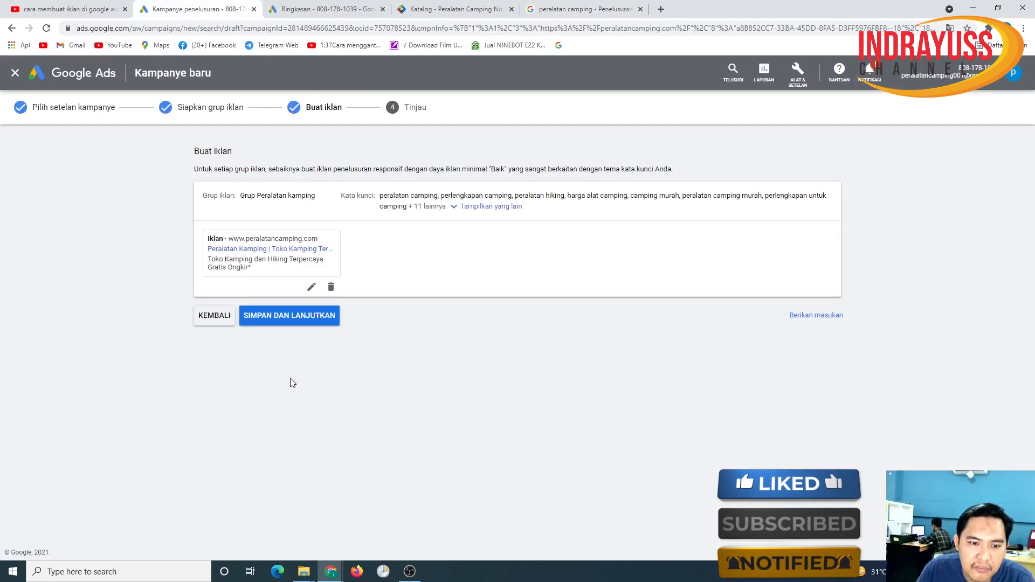
{"action": "left_click", "coordinate": [320, 321]}
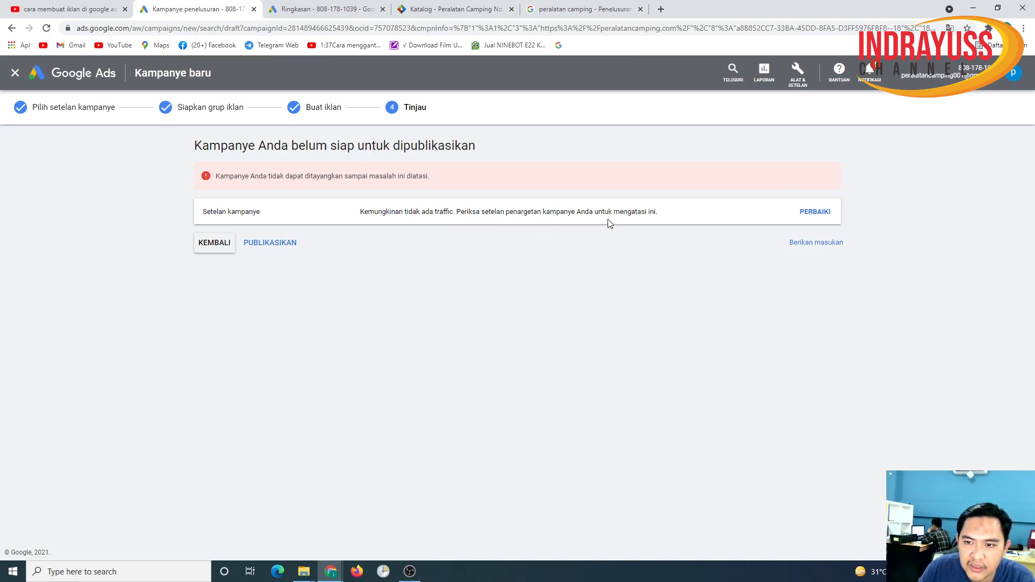
Open the ad group from the review's campaign settings issue, check its keyword list, and save it to continue.
{"action": "left_click", "coordinate": [821, 212]}
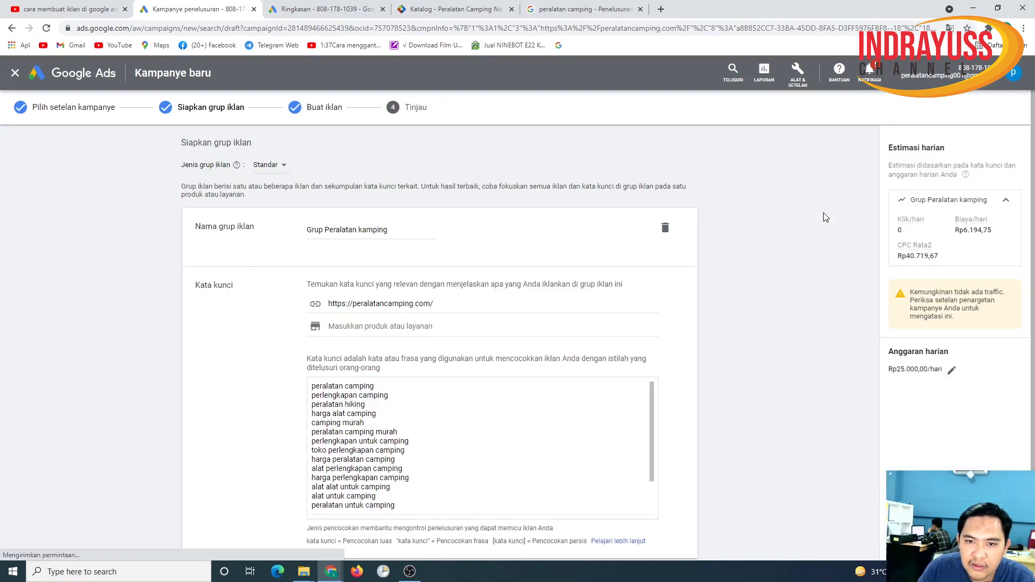
{"action": "scroll", "coordinate": [572, 300], "scroll_direction": "down", "scroll_amount": 3}
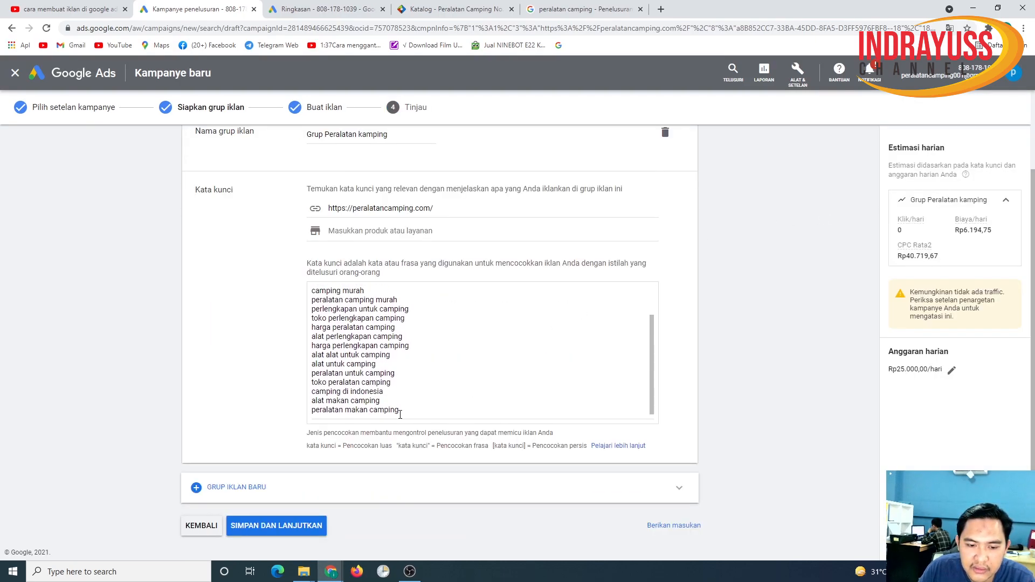
{"action": "left_click", "coordinate": [406, 349]}
{"action": "scroll", "coordinate": [405, 349], "scroll_direction": "up", "scroll_amount": 1}
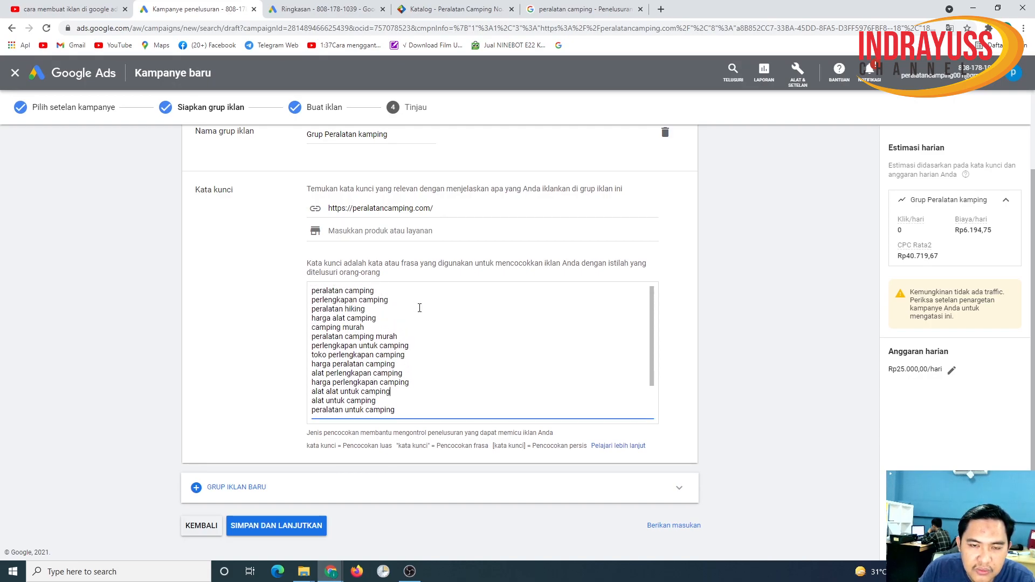
{"action": "scroll", "coordinate": [419, 307], "scroll_direction": "up", "scroll_amount": 3}
{"action": "scroll", "coordinate": [451, 397], "scroll_direction": "down", "scroll_amount": 2}
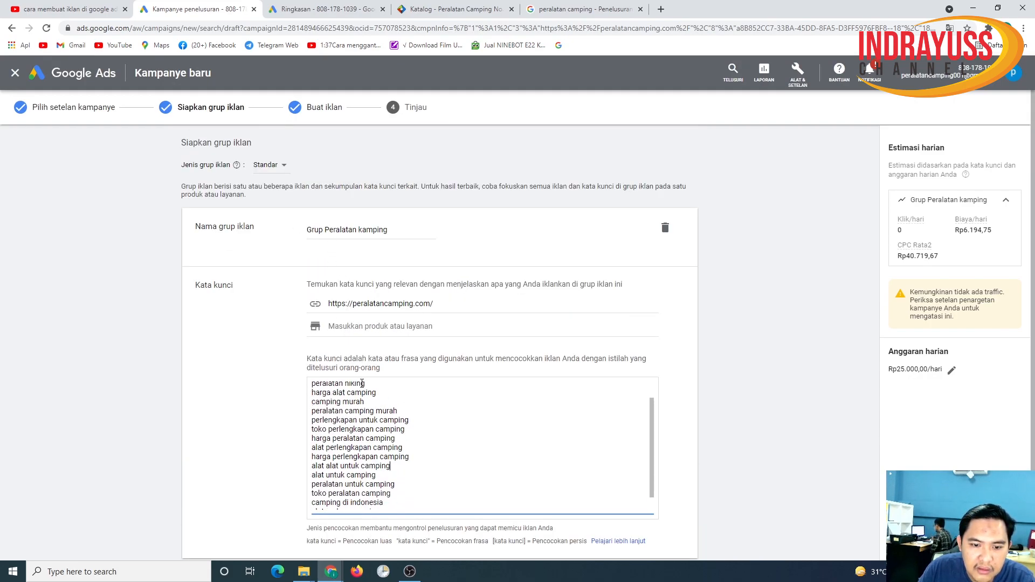
{"action": "scroll", "coordinate": [407, 497], "scroll_direction": "down", "scroll_amount": 3}
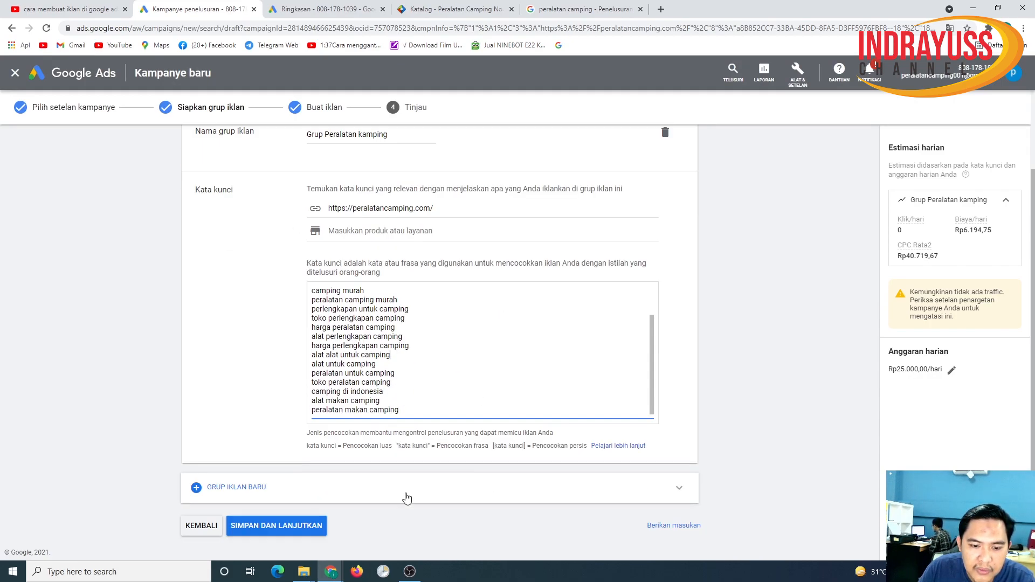
{"action": "left_click", "coordinate": [279, 528]}
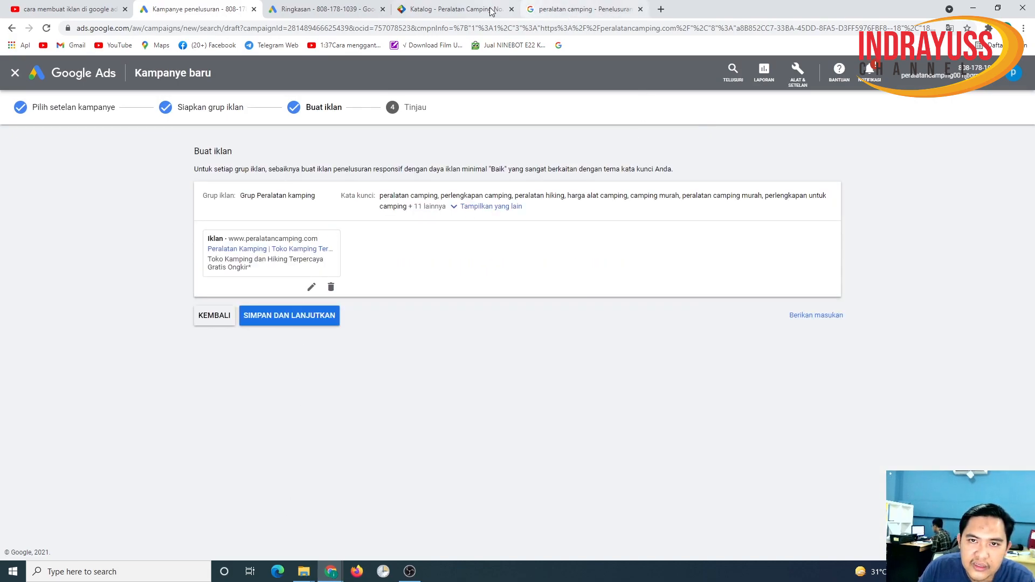
Open Keyword Planner from the account overview in the other browser tab.
{"action": "left_click", "coordinate": [302, 12]}
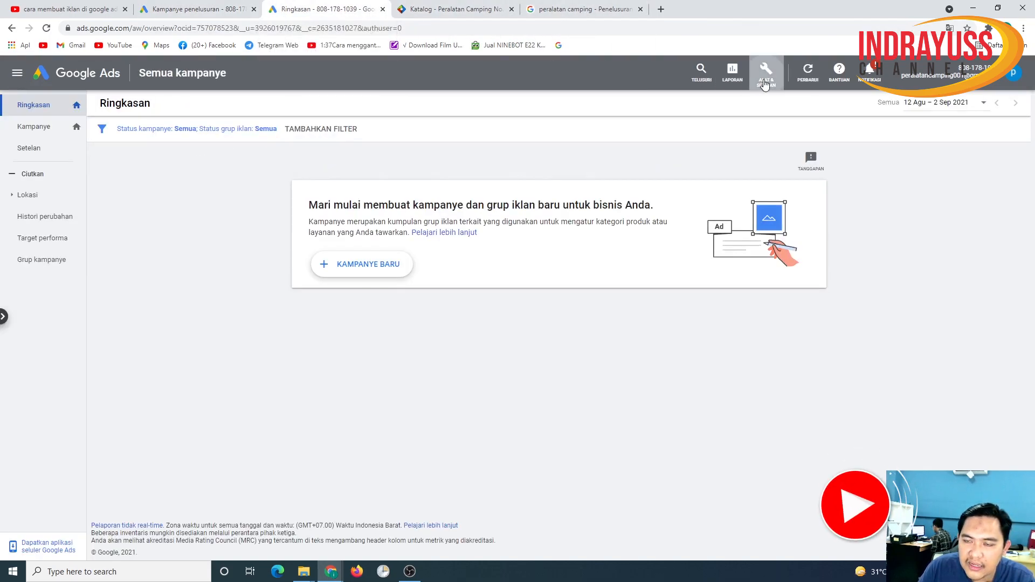
{"action": "left_click", "coordinate": [763, 76]}
{"action": "left_click", "coordinate": [340, 156]}
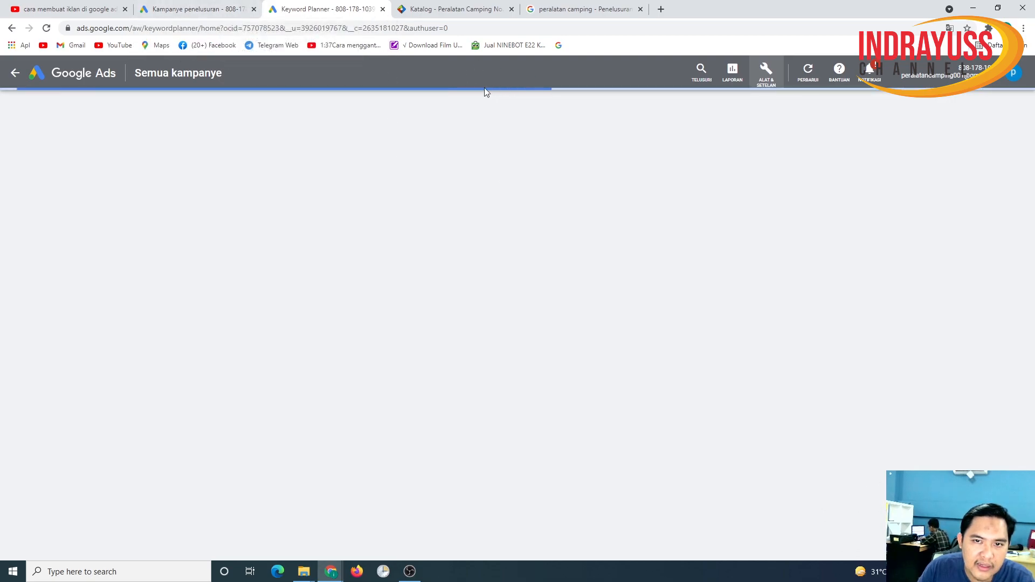
Save the draft campaign's ad again, and from the review's settings issue start a new line at the end of the keyword list.
{"action": "left_click", "coordinate": [230, 16]}
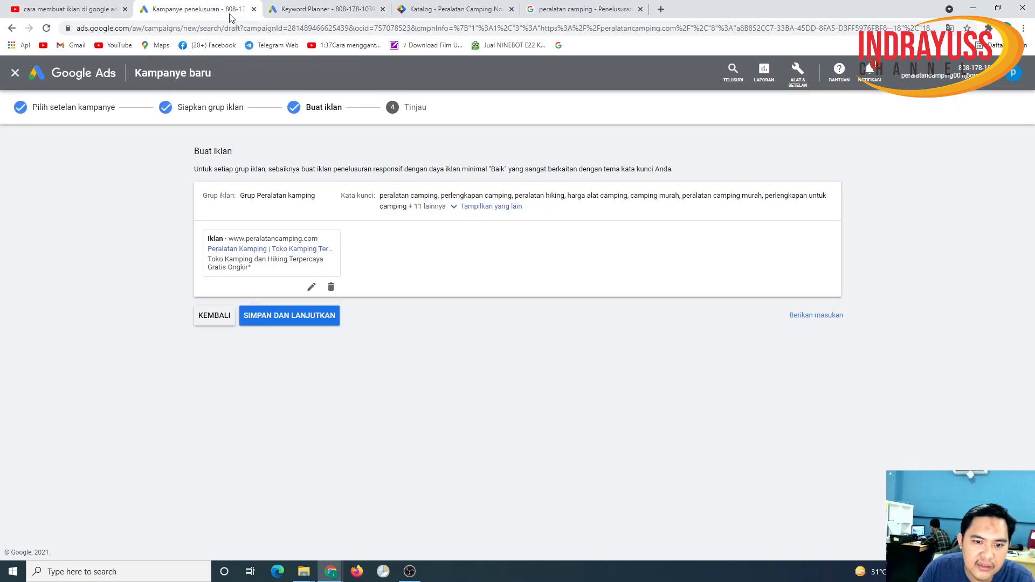
{"action": "left_click", "coordinate": [284, 315]}
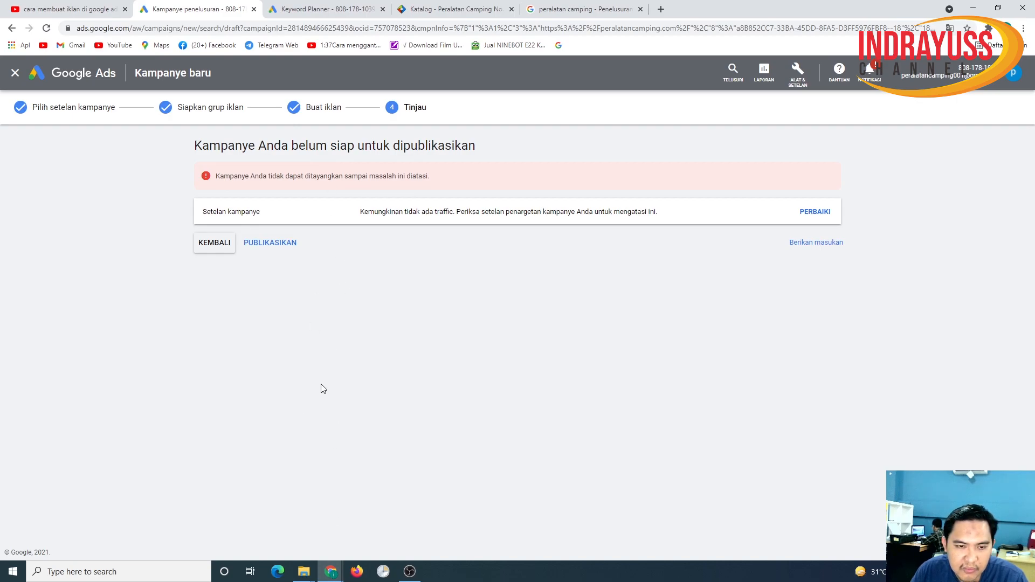
{"action": "left_click", "coordinate": [812, 213]}
{"action": "left_click", "coordinate": [347, 441]}
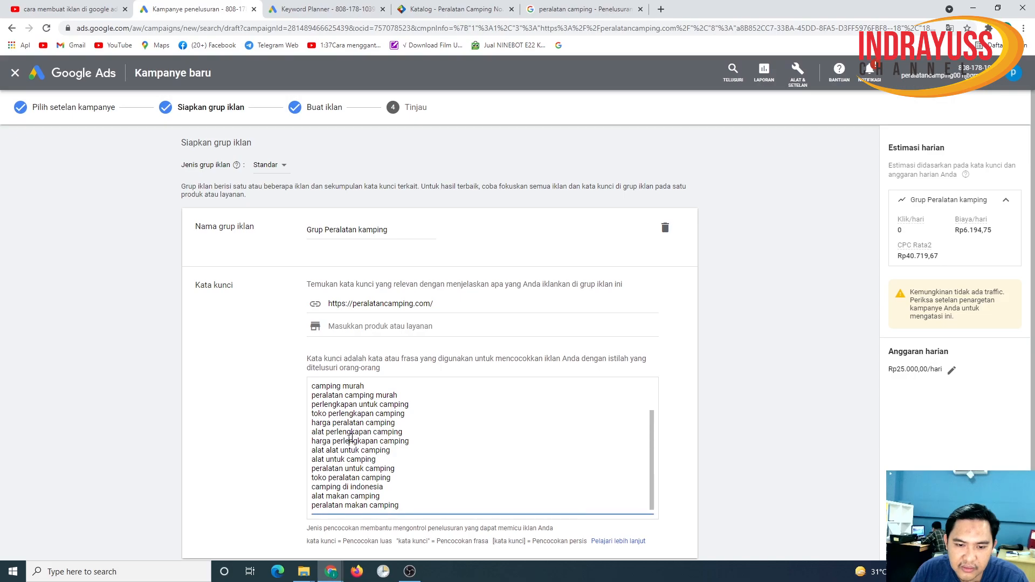
{"action": "scroll", "coordinate": [370, 384], "scroll_direction": "down", "scroll_amount": 2}
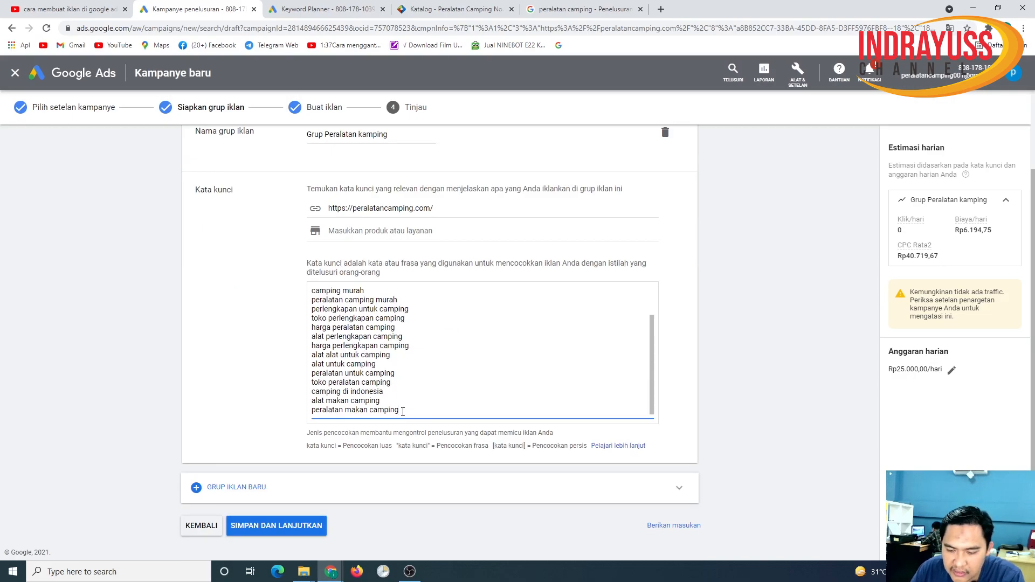
{"action": "key", "text": "Return"}
{"action": "scroll", "coordinate": [402, 351], "scroll_direction": "up", "scroll_amount": 3}
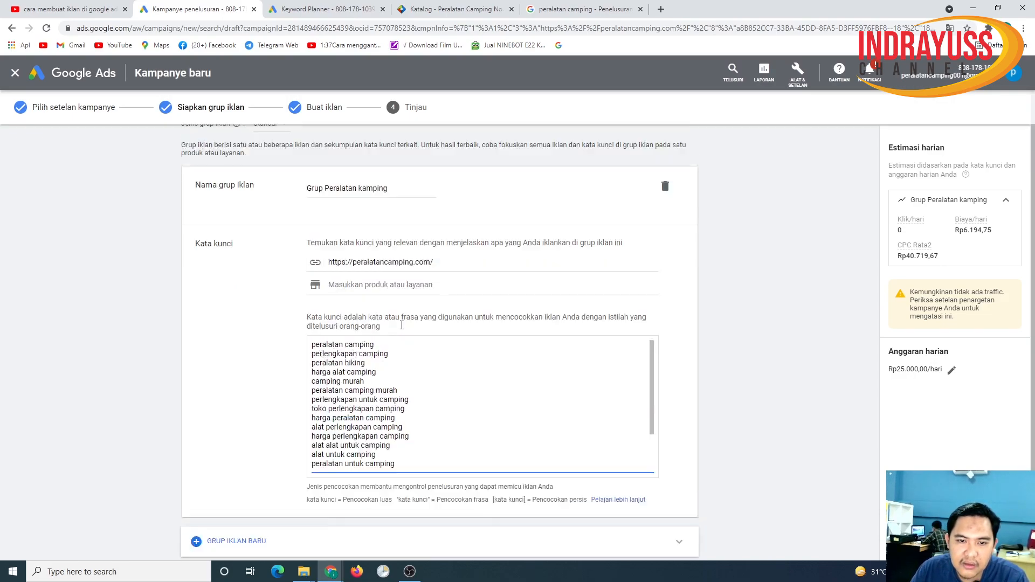
{"action": "scroll", "coordinate": [404, 425], "scroll_direction": "down", "scroll_amount": 2}
{"action": "scroll", "coordinate": [403, 425], "scroll_direction": "down", "scroll_amount": 2}
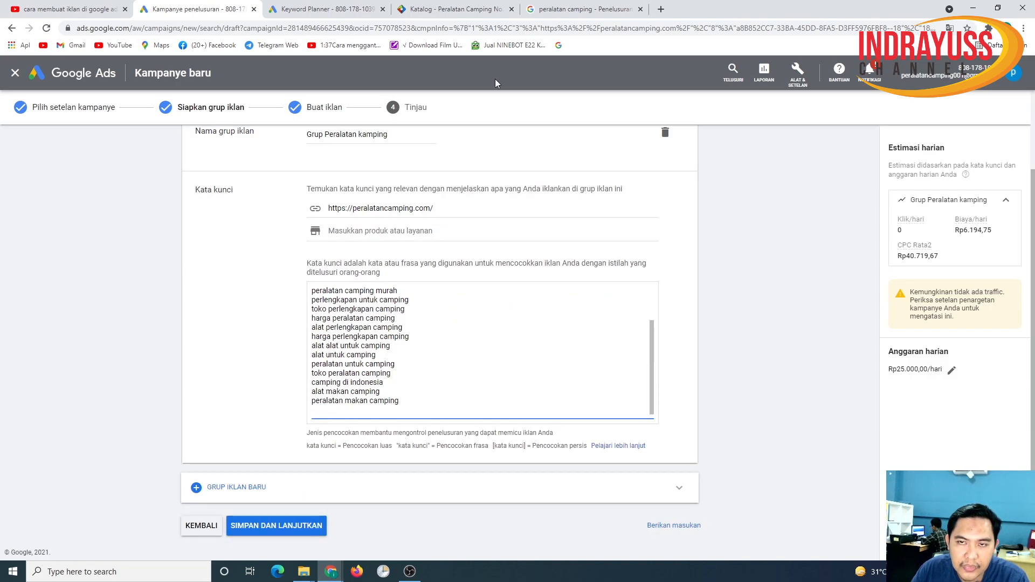
Dismiss the Keyword Planner announcement and get new keyword ideas for "kamping".
{"action": "left_click", "coordinate": [456, 10]}
{"action": "left_click", "coordinate": [323, 9]}
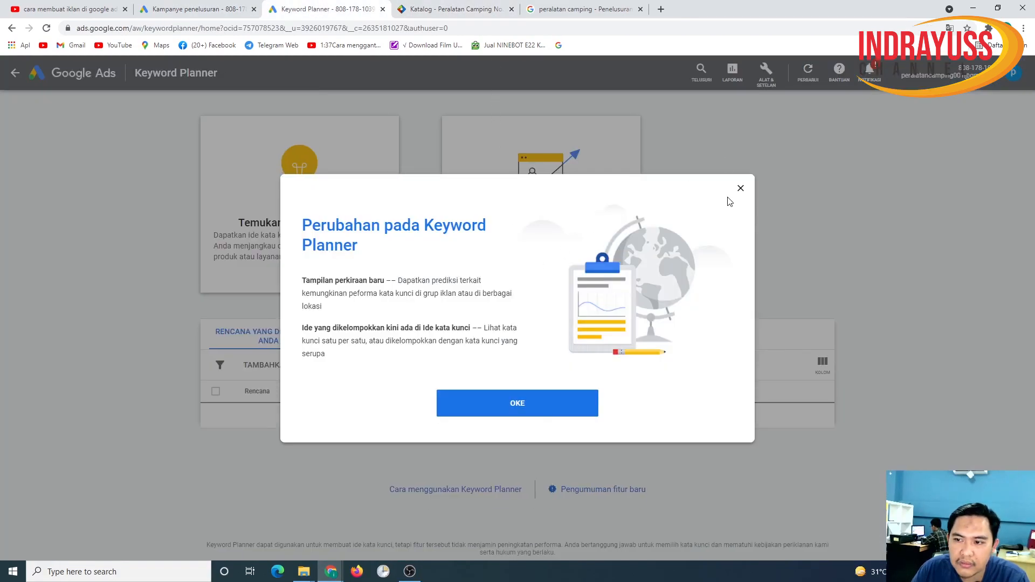
{"action": "left_click", "coordinate": [741, 188]}
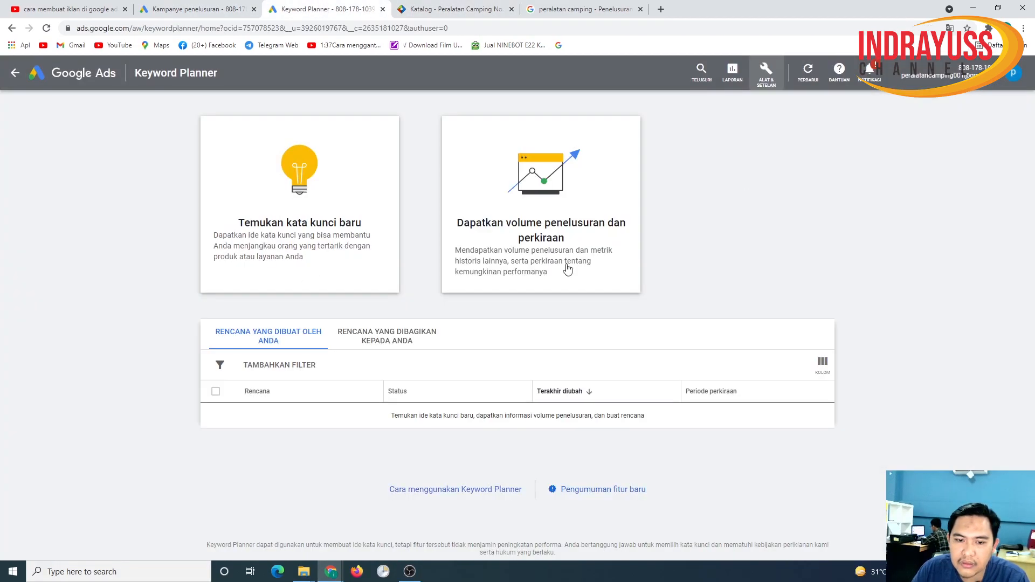
{"action": "left_click", "coordinate": [305, 249]}
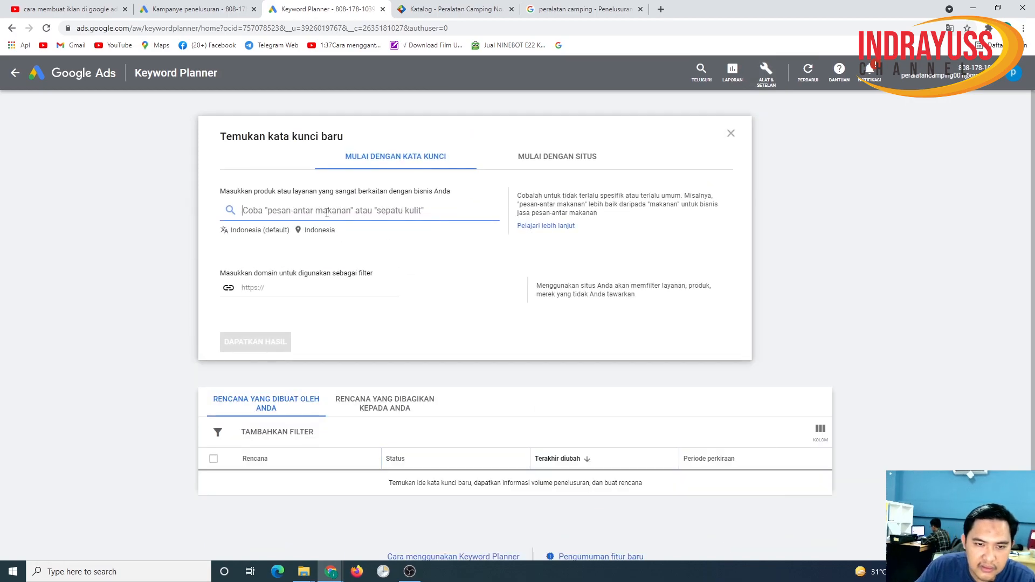
{"action": "type", "text": "ka"}
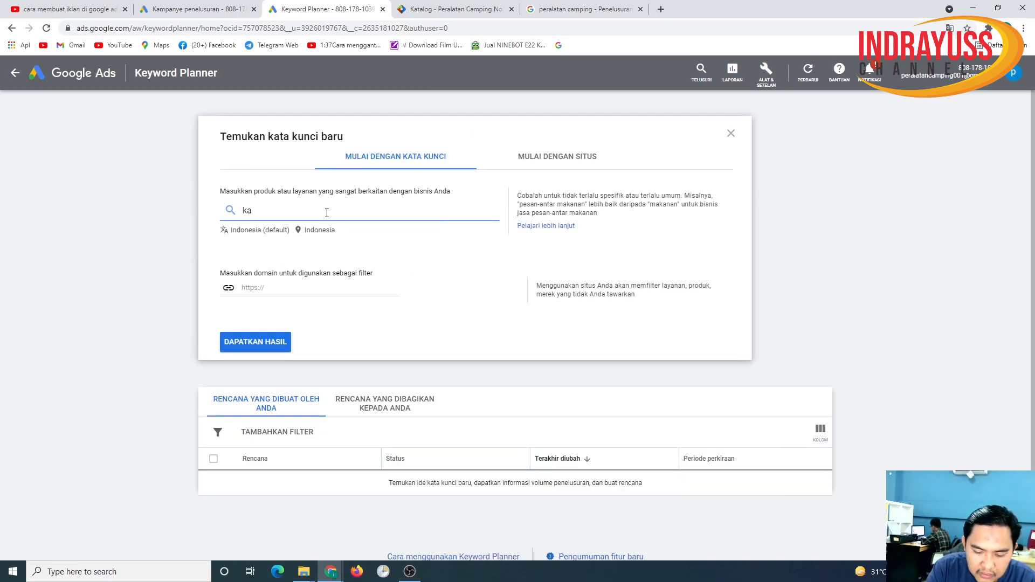
{"action": "type", "text": "mping"}
{"action": "left_click", "coordinate": [254, 341]}
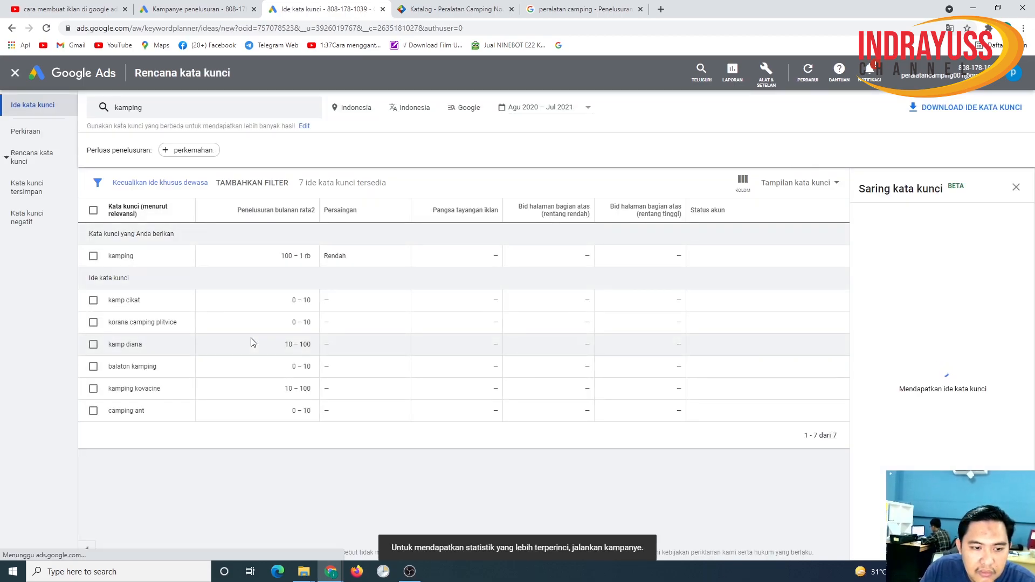
Add "hiking" to the keyword idea search alongside "kamping" and get the results.
{"action": "left_click", "coordinate": [164, 110]}
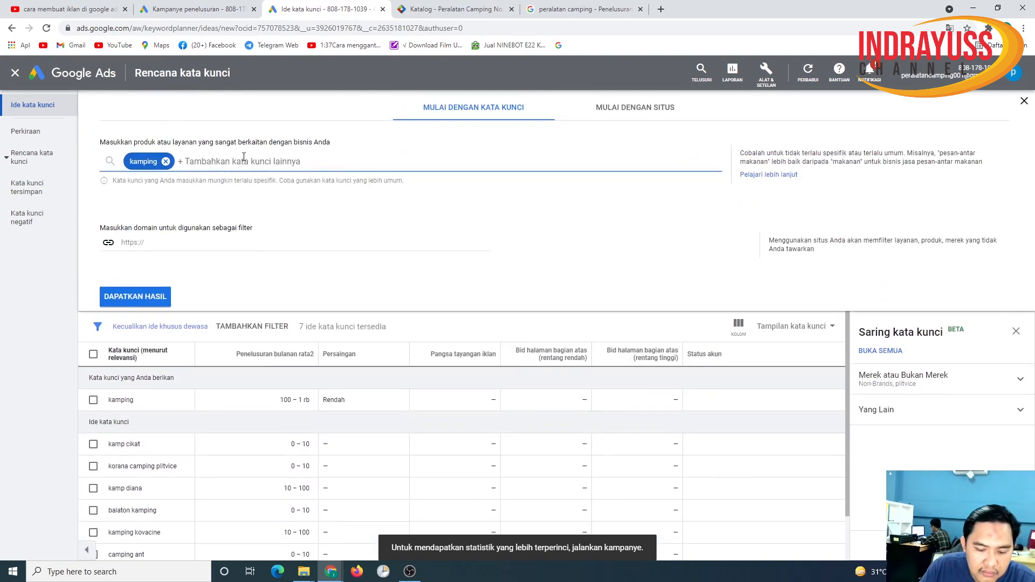
{"action": "type", "text": "hiking"}
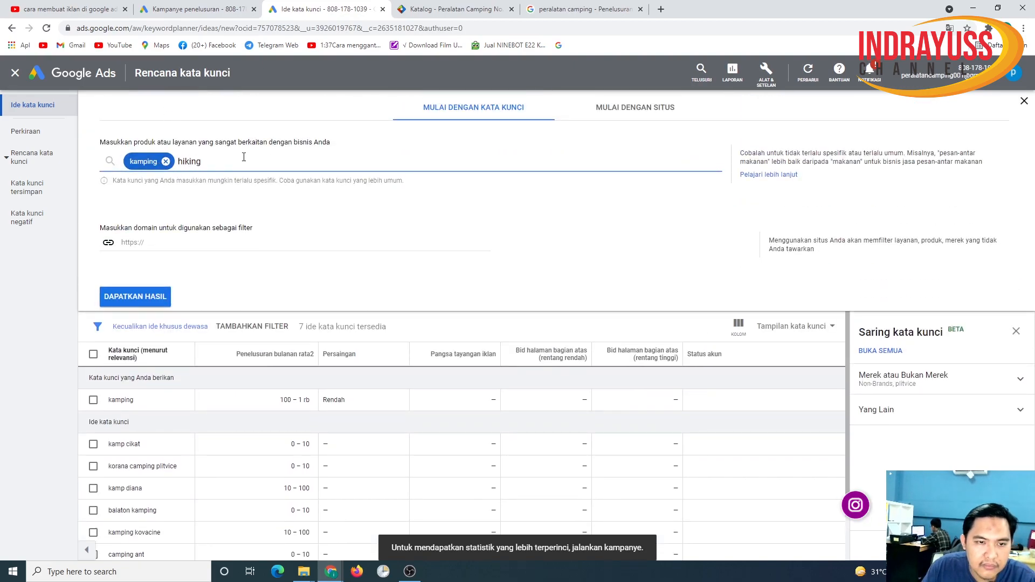
{"action": "left_click", "coordinate": [143, 296]}
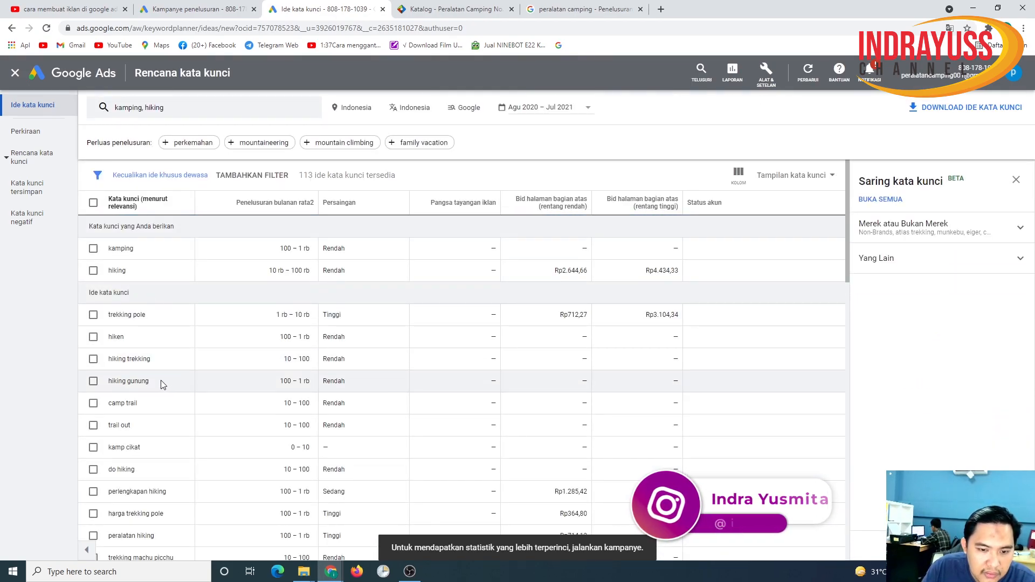
Copy the keyword idea "peralatan hiking" and paste it at the end of the ad group's keyword list.
{"action": "scroll", "coordinate": [141, 304], "scroll_direction": "down", "scroll_amount": 3}
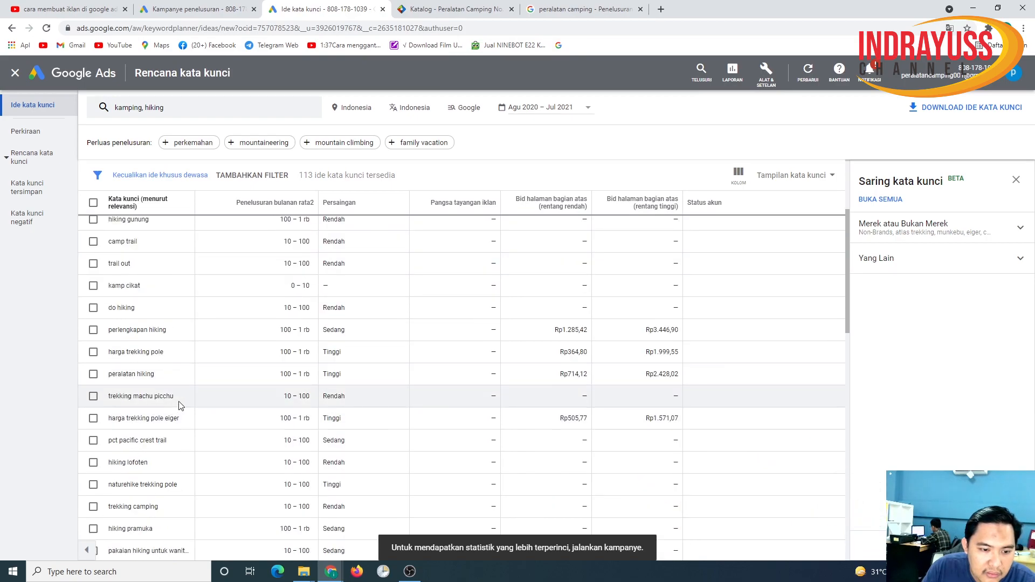
{"action": "left_click_drag", "start_coordinate": [162, 376], "coordinate": [112, 384]}
{"action": "key", "text": "ctrl+c"}
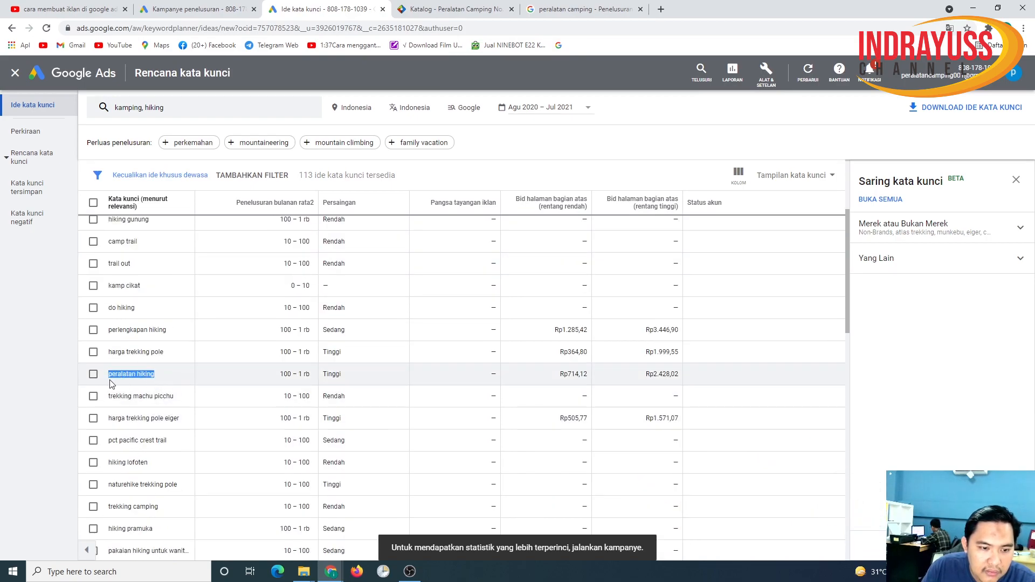
{"action": "left_click", "coordinate": [224, 12]}
{"action": "key", "text": "ctrl+v"}
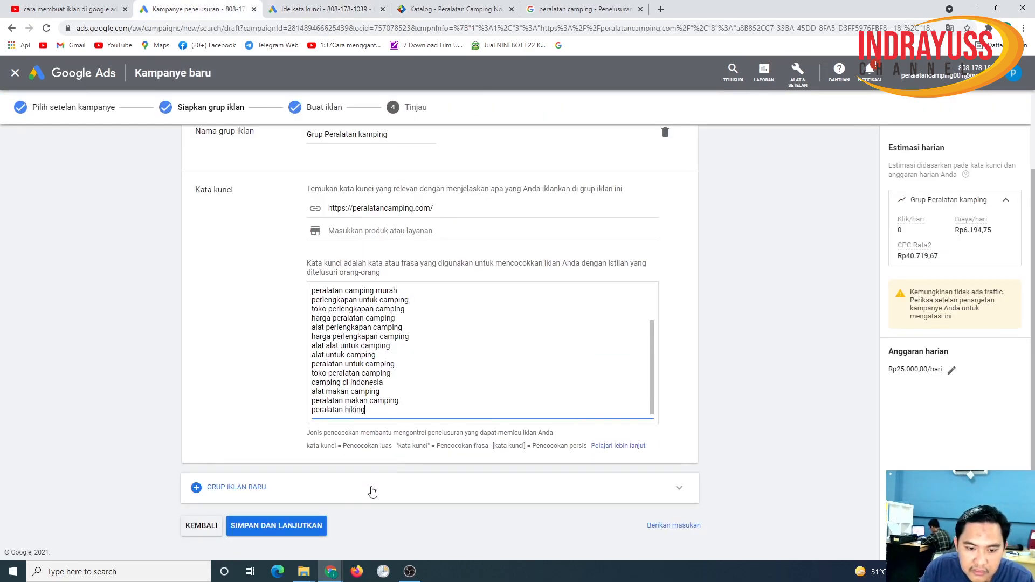
Save the ad group and its ad, and publish the campaign despite the remaining campaign settings issue.
{"action": "left_click", "coordinate": [289, 526]}
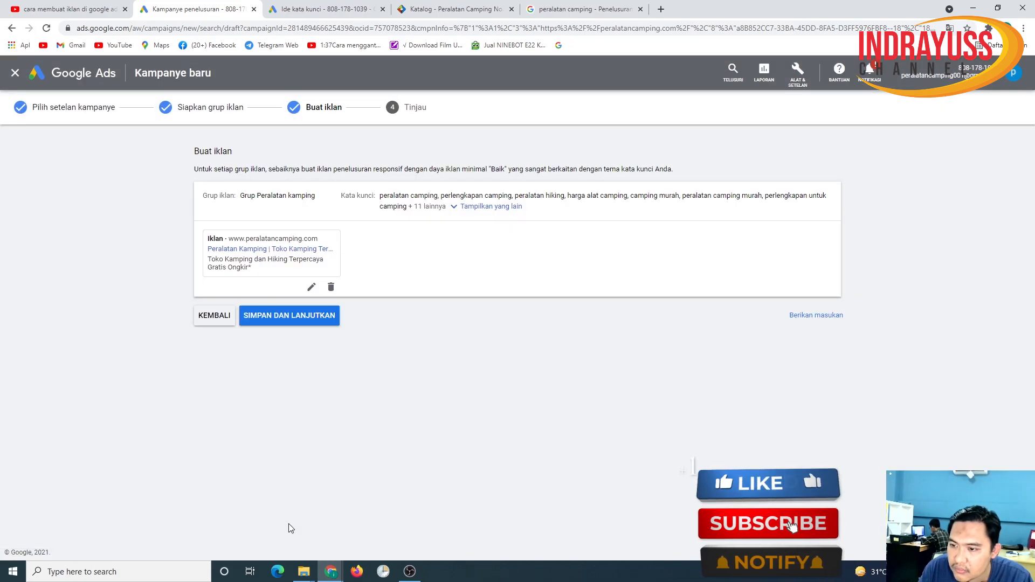
{"action": "left_click", "coordinate": [319, 318]}
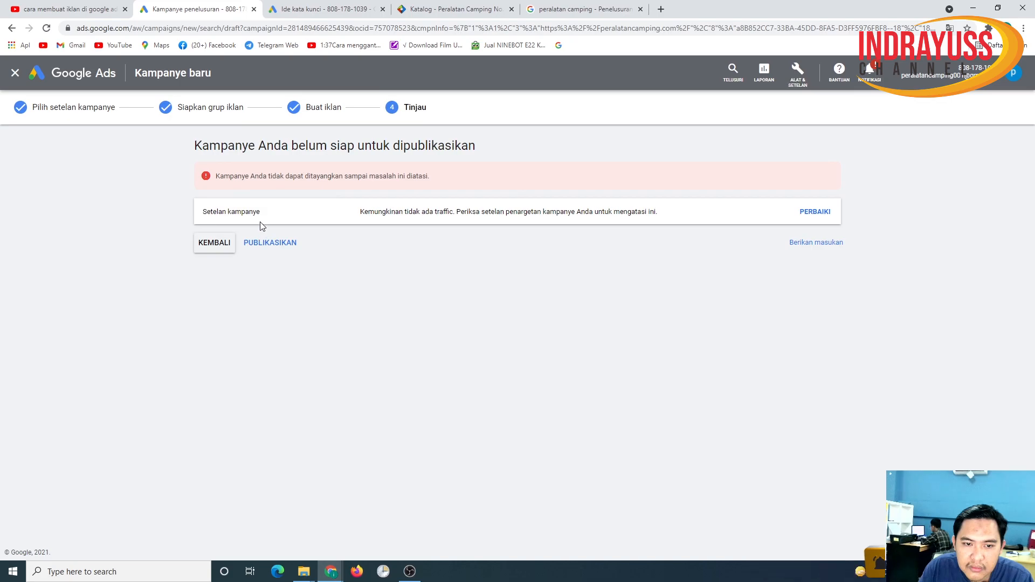
{"action": "left_click", "coordinate": [280, 243]}
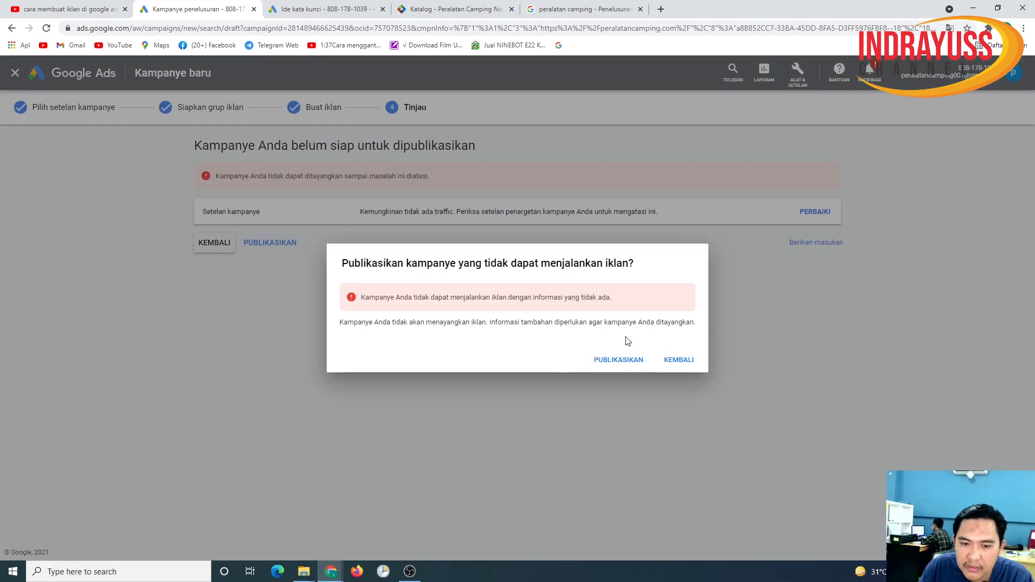
{"action": "left_click", "coordinate": [620, 361]}
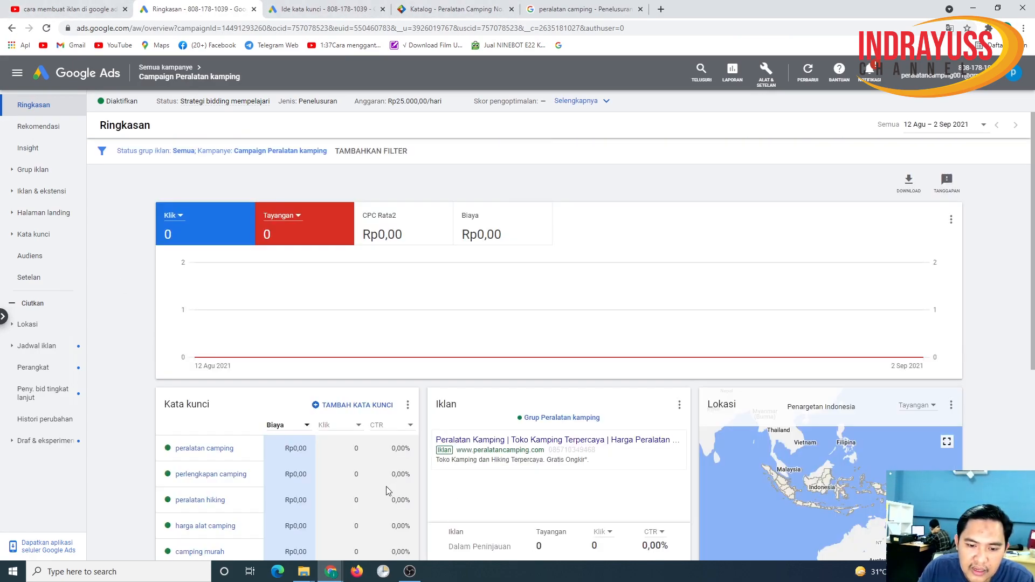
Look over the published campaign's summary and check the status of each search keyword.
{"action": "scroll", "coordinate": [390, 490], "scroll_direction": "down", "scroll_amount": 2}
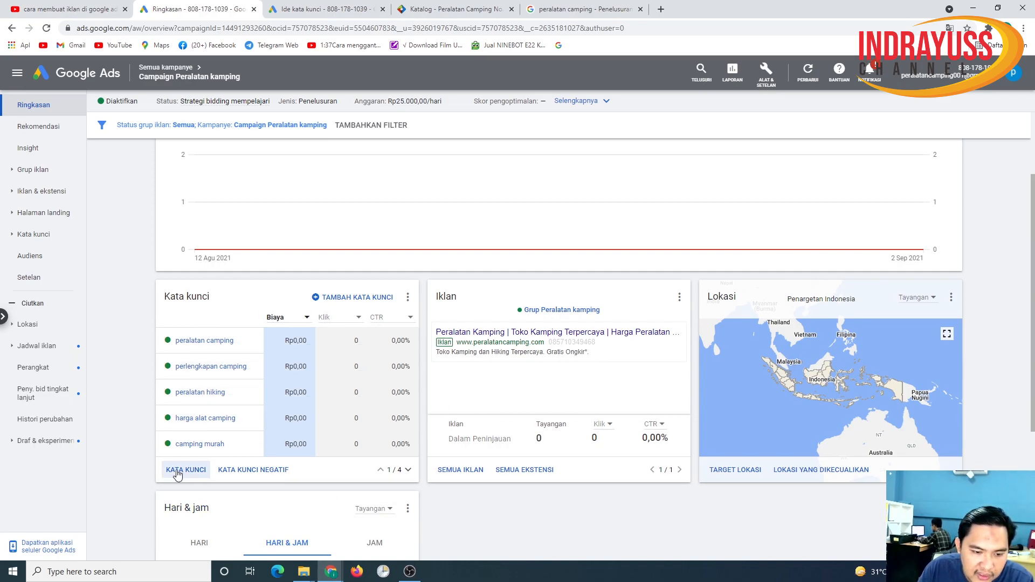
{"action": "scroll", "coordinate": [204, 477], "scroll_direction": "down", "scroll_amount": 4}
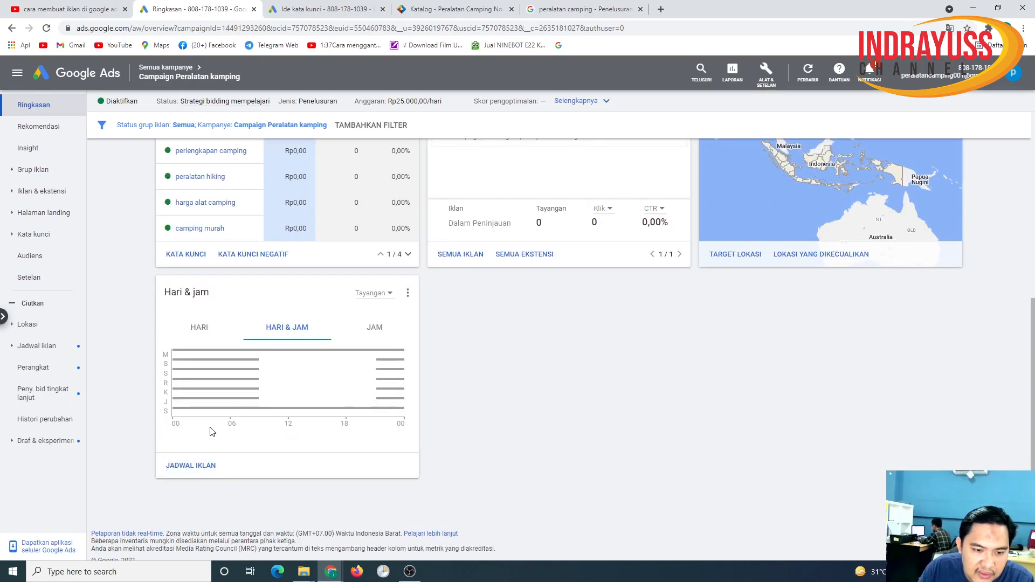
{"action": "left_click", "coordinate": [186, 254]}
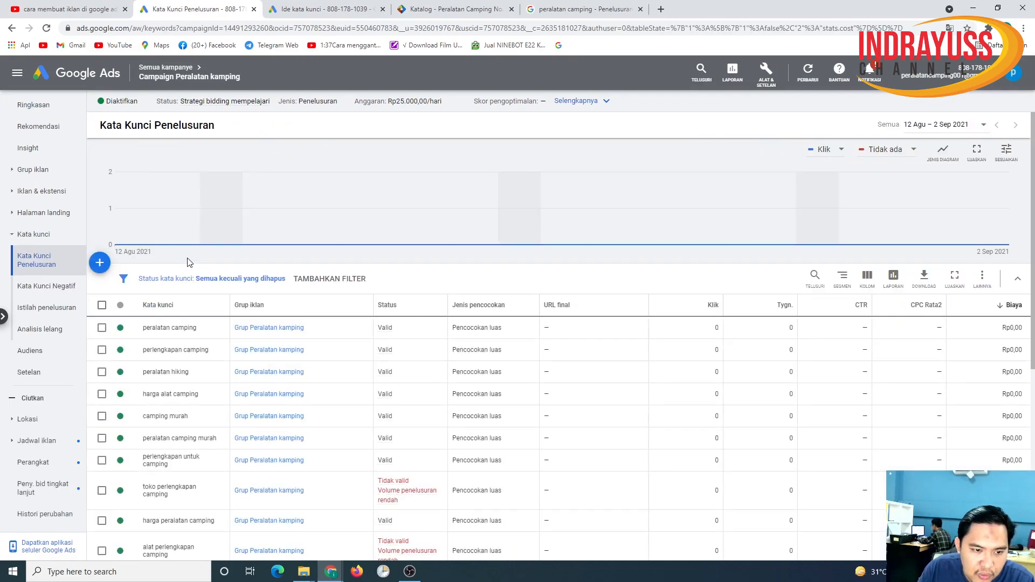
{"action": "scroll", "coordinate": [181, 384], "scroll_direction": "down", "scroll_amount": 4}
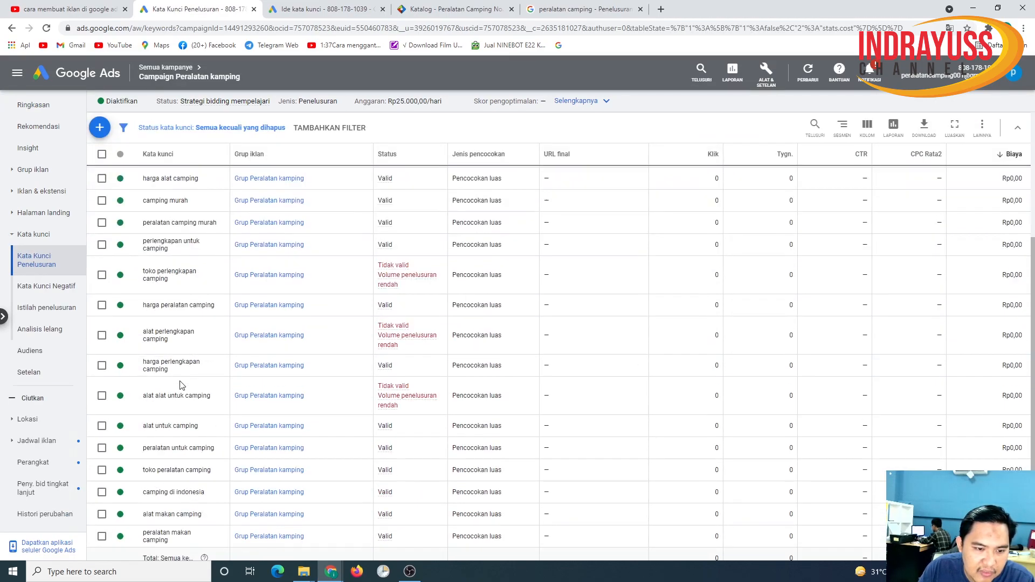
{"action": "scroll", "coordinate": [181, 384], "scroll_direction": "down", "scroll_amount": 2}
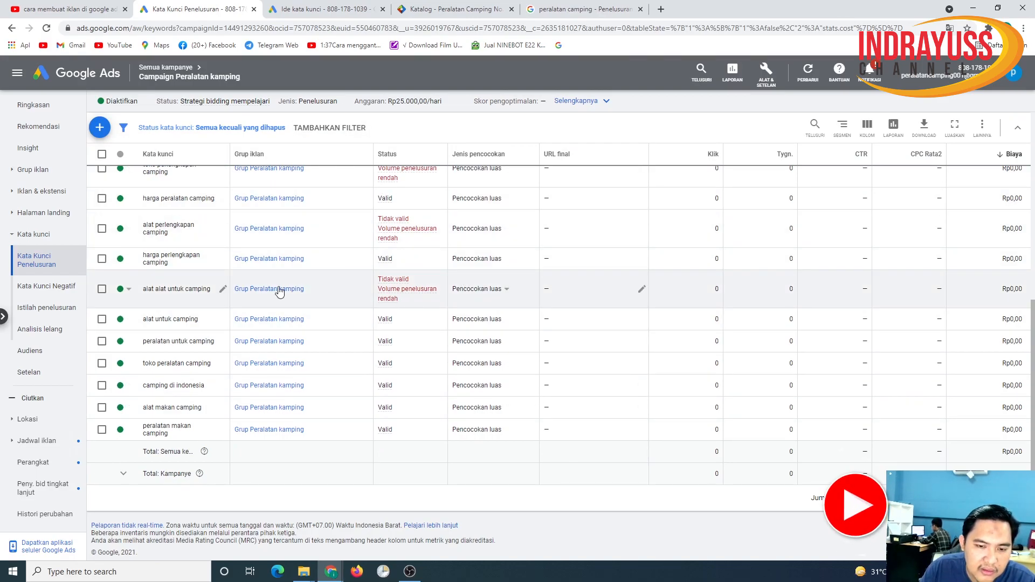
{"action": "scroll", "coordinate": [280, 291], "scroll_direction": "up", "scroll_amount": 4}
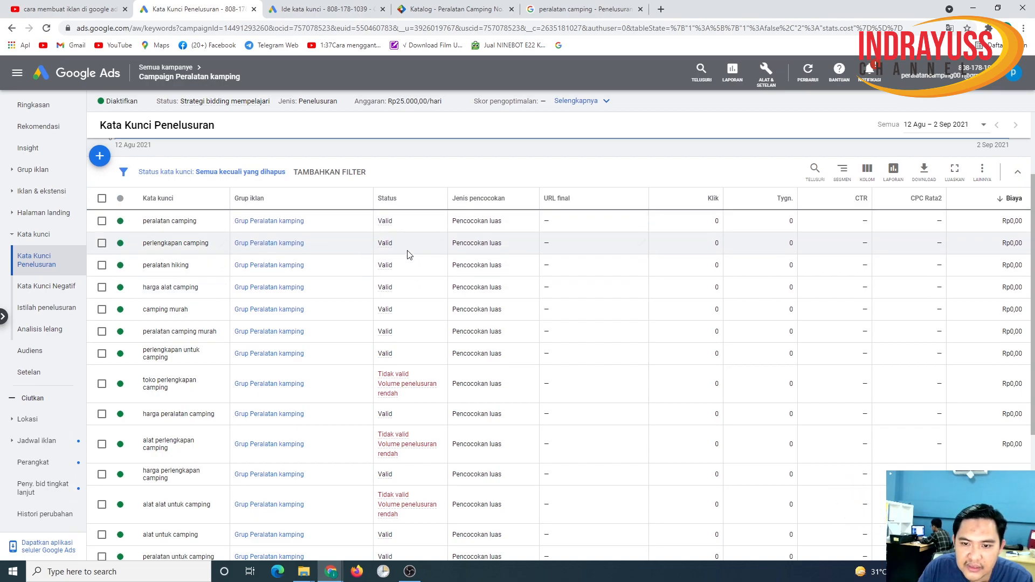
View the match type options available for the keyword "peralatan camping", leaving its match type as it is.
{"action": "left_click", "coordinate": [507, 227]}
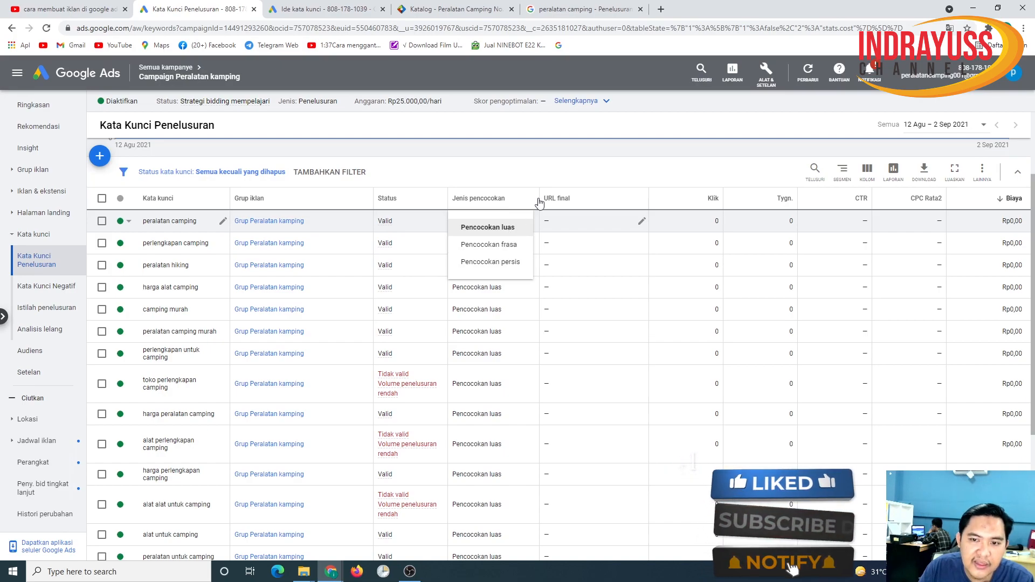
{"action": "left_click", "coordinate": [651, 182]}
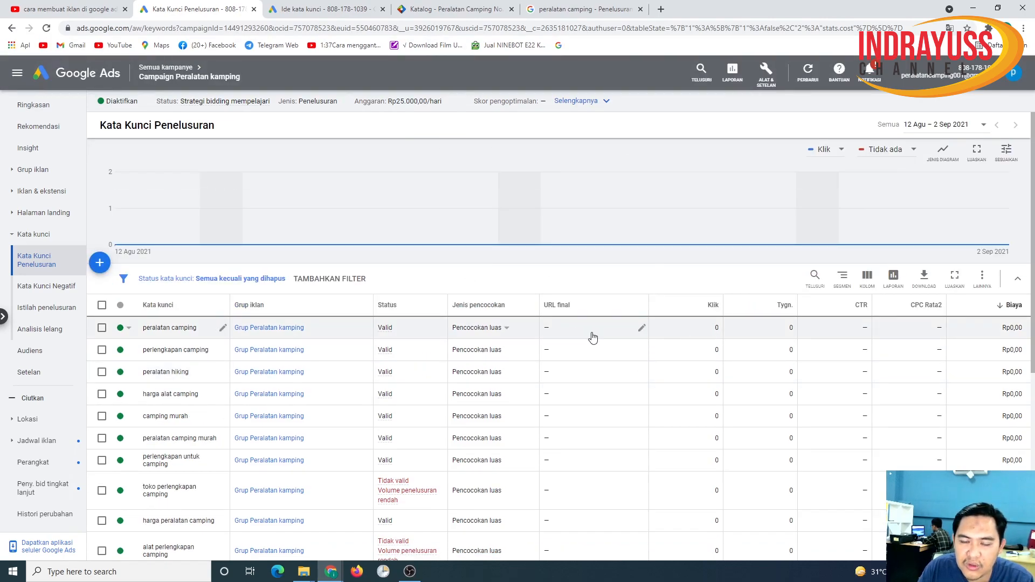
Return to the campaign's overview and look over its performance chart and the keyword, ad, location, and day and hour summaries.
{"action": "left_click", "coordinate": [38, 111]}
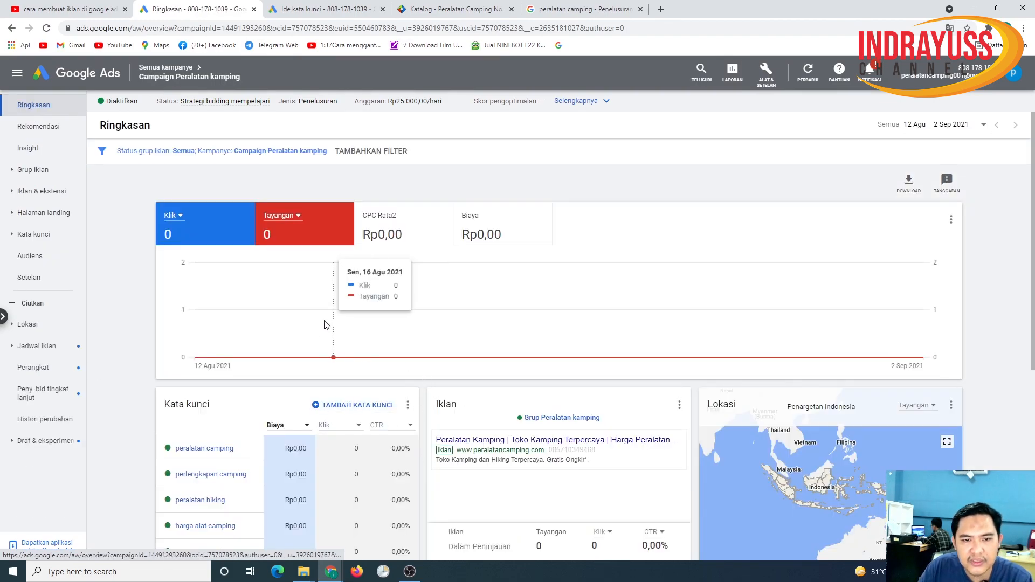
{"action": "scroll", "coordinate": [366, 399], "scroll_direction": "down", "scroll_amount": 3}
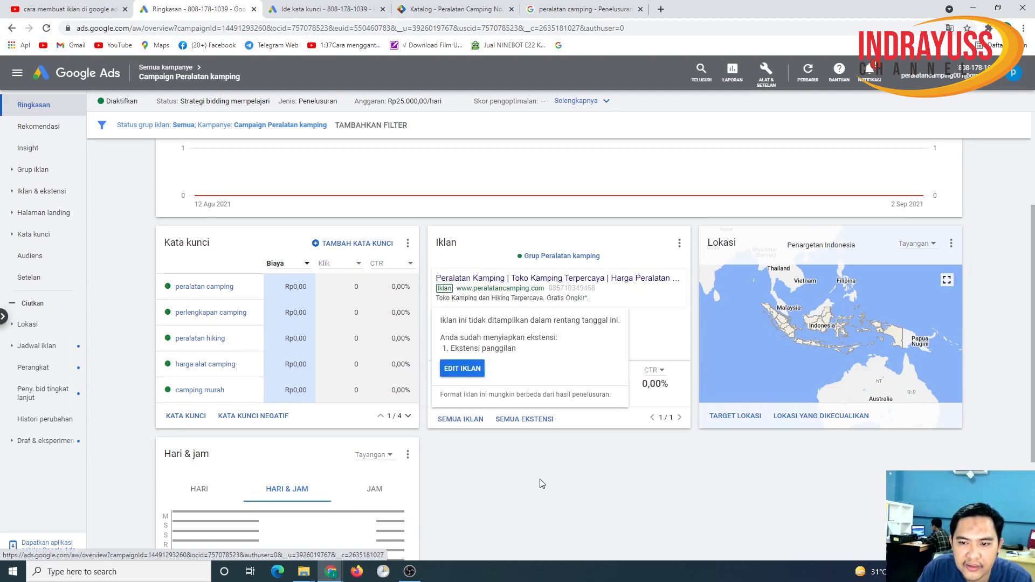
{"action": "scroll", "coordinate": [259, 323], "scroll_direction": "down", "scroll_amount": 3}
{"action": "scroll", "coordinate": [618, 321], "scroll_direction": "up", "scroll_amount": 6}
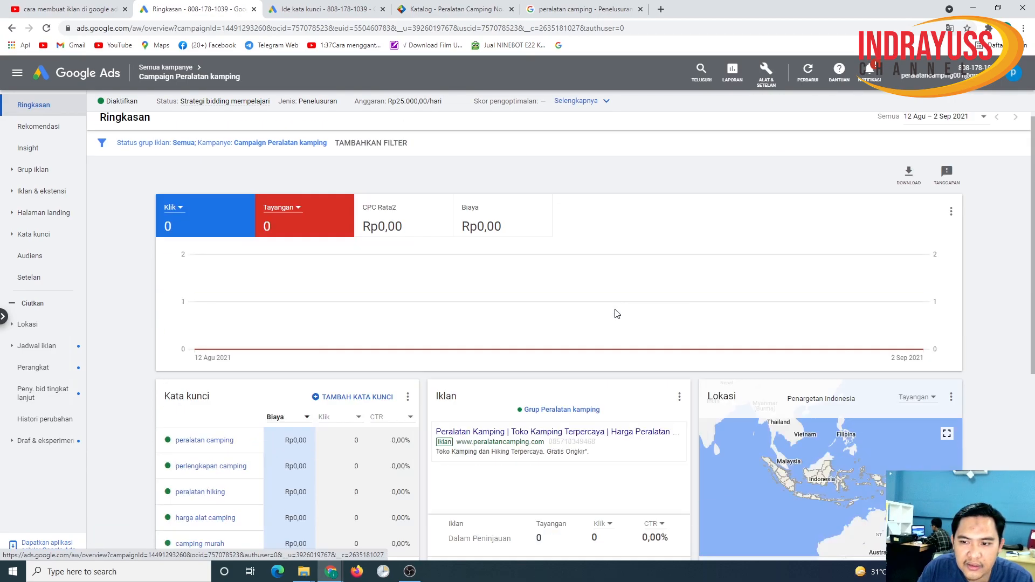
{"action": "scroll", "coordinate": [603, 315], "scroll_direction": "up", "scroll_amount": 1}
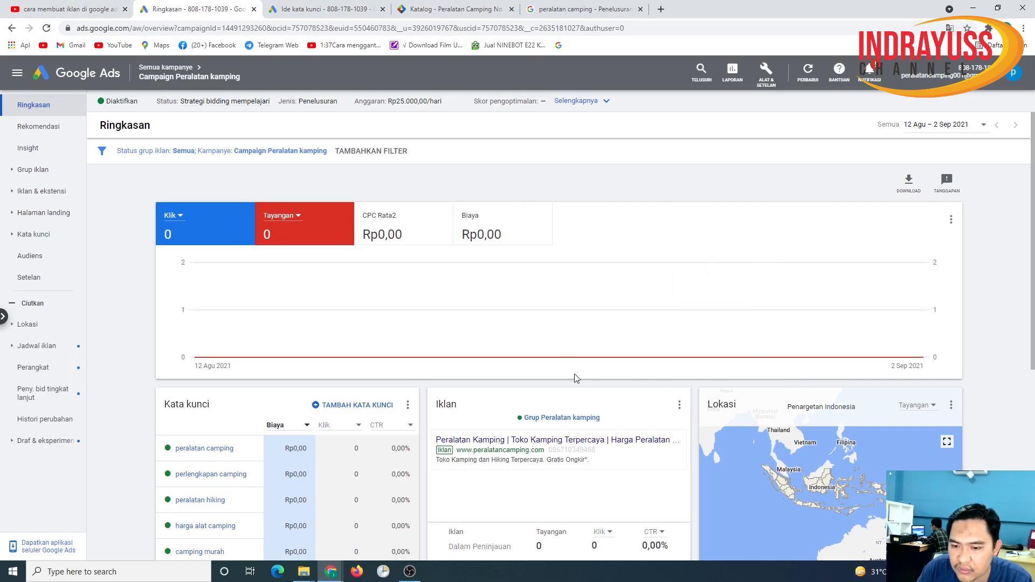